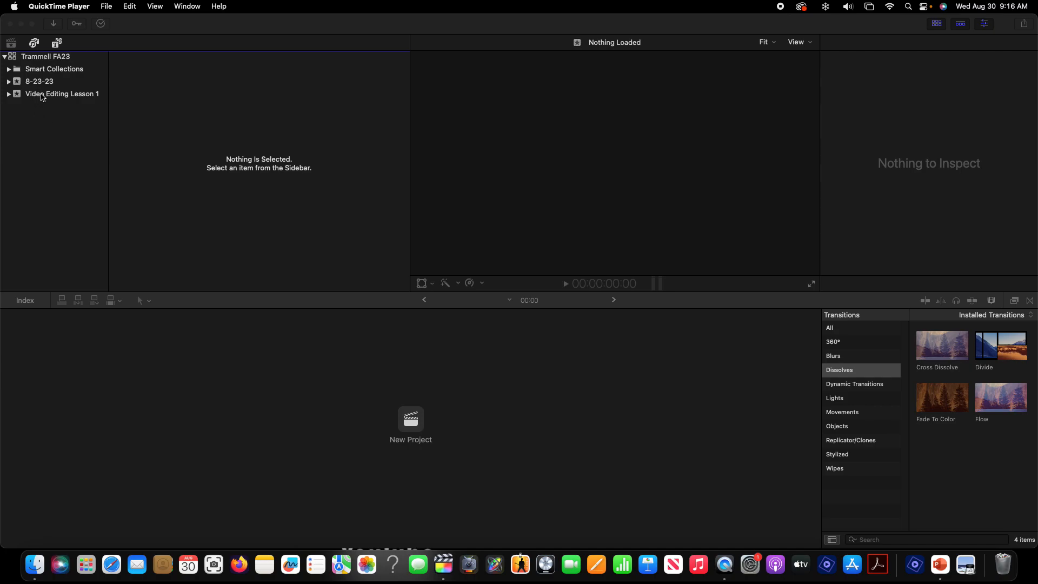
# Open the Video Editing Lesson 1 event in the library to show its clips
pyautogui.click(43, 97)
pyautogui.click(42, 96)
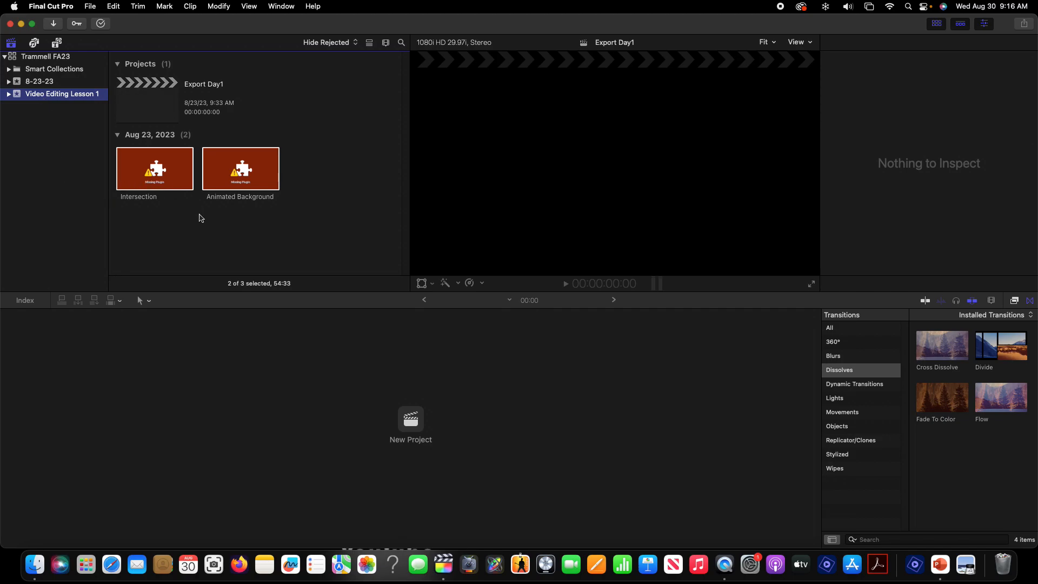
pyautogui.click(49, 98)
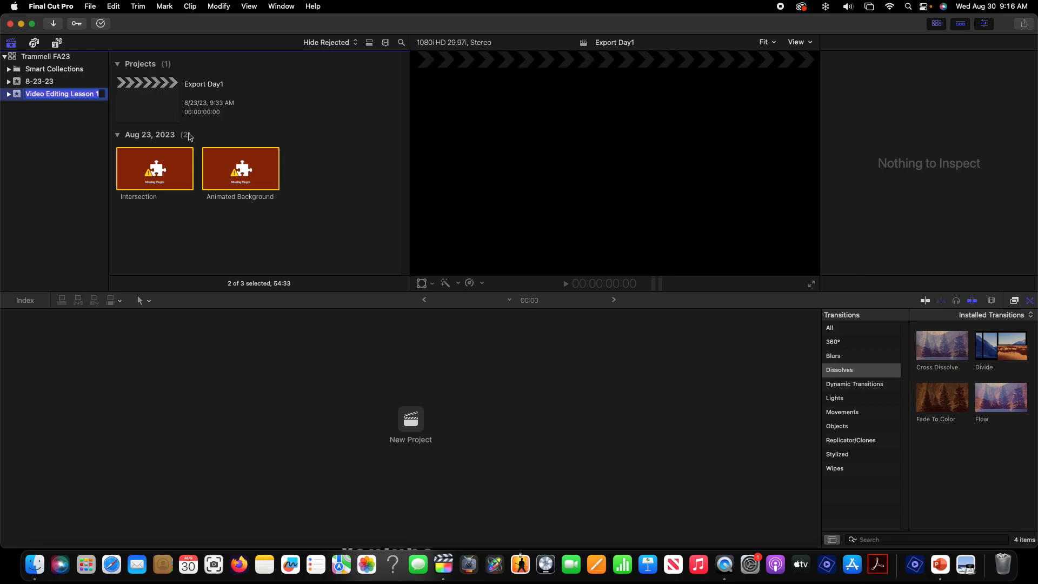
pyautogui.click(86, 8)
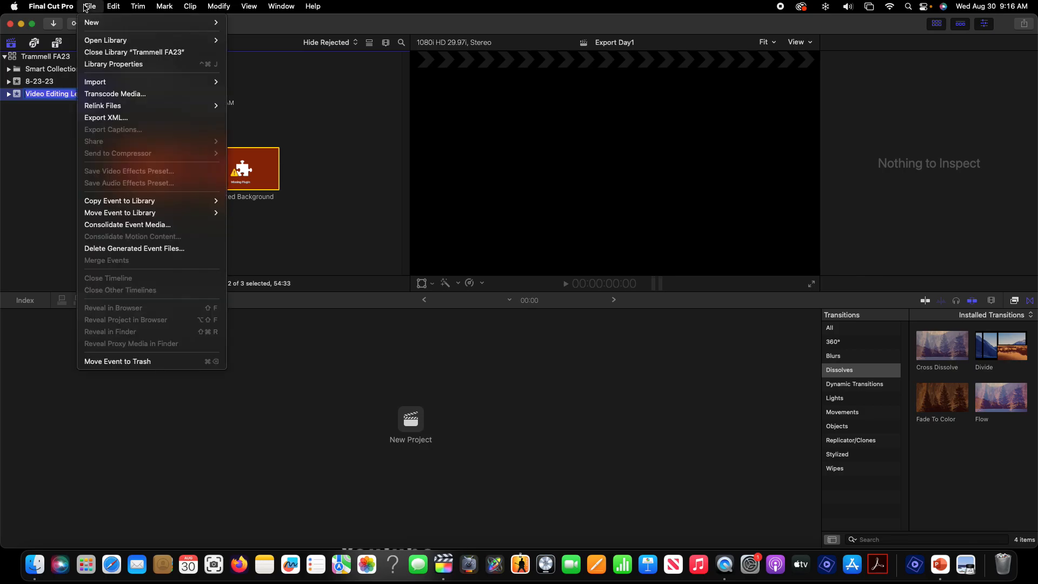
pyautogui.moveTo(100, 81)
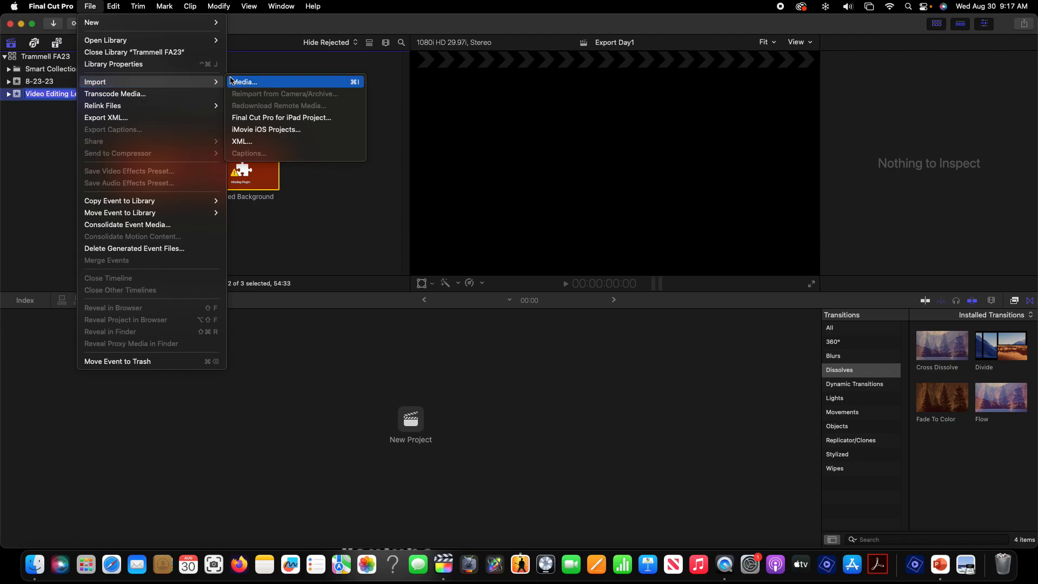
pyautogui.click(356, 86)
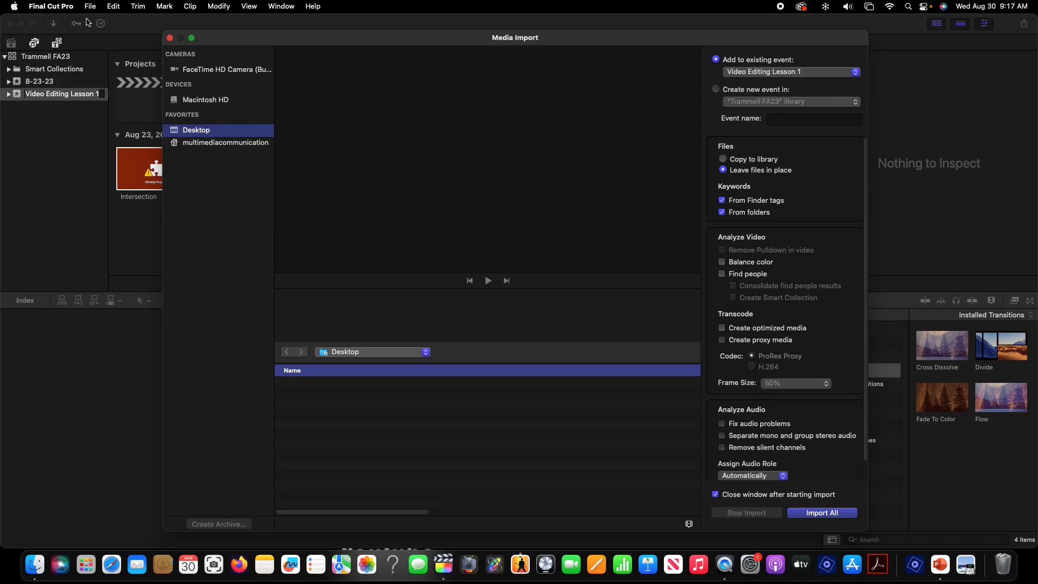
pyautogui.click(170, 39)
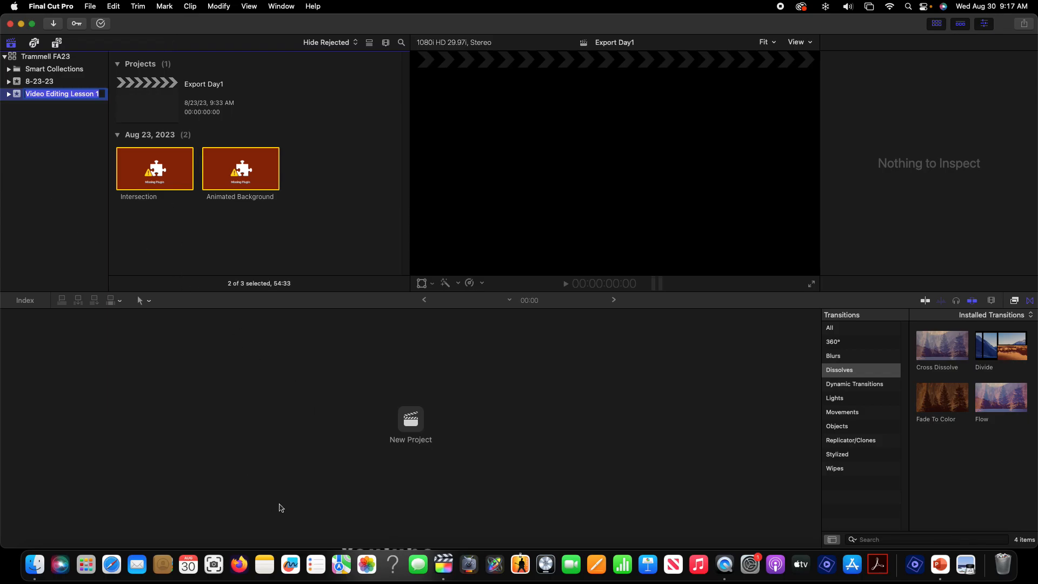
# Resize and reposition the Final Cut Pro window so the desktop folders stay visible beside it
pyautogui.click(36, 565)
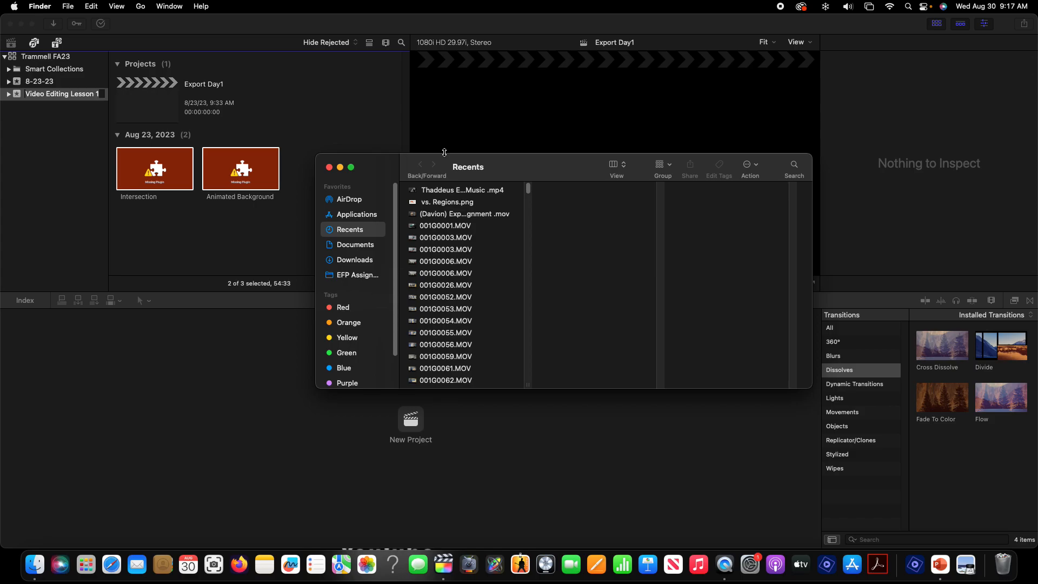
pyautogui.click(340, 168)
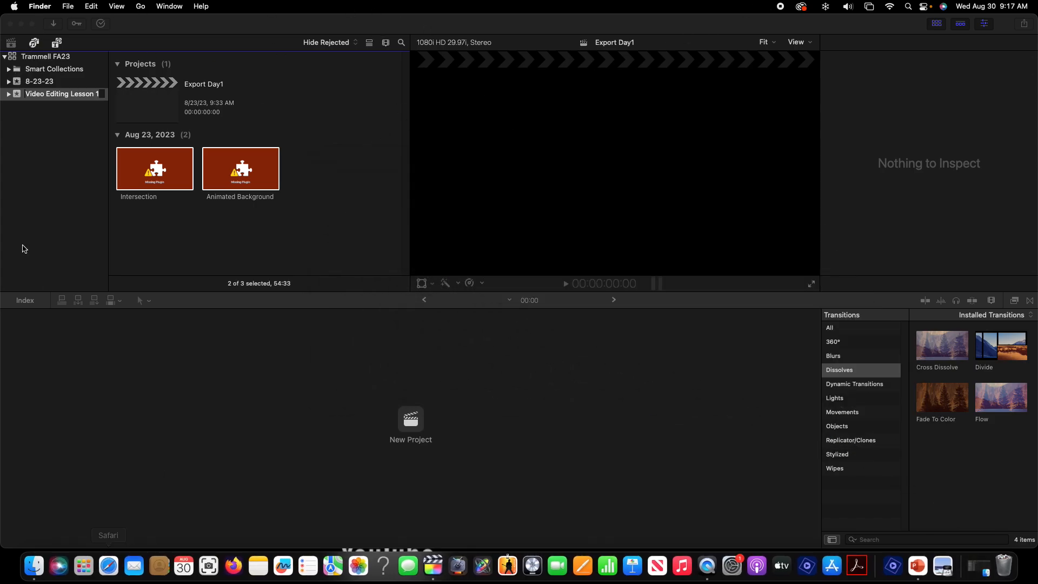
pyautogui.click(30, 24)
pyautogui.moveTo(64, 12)
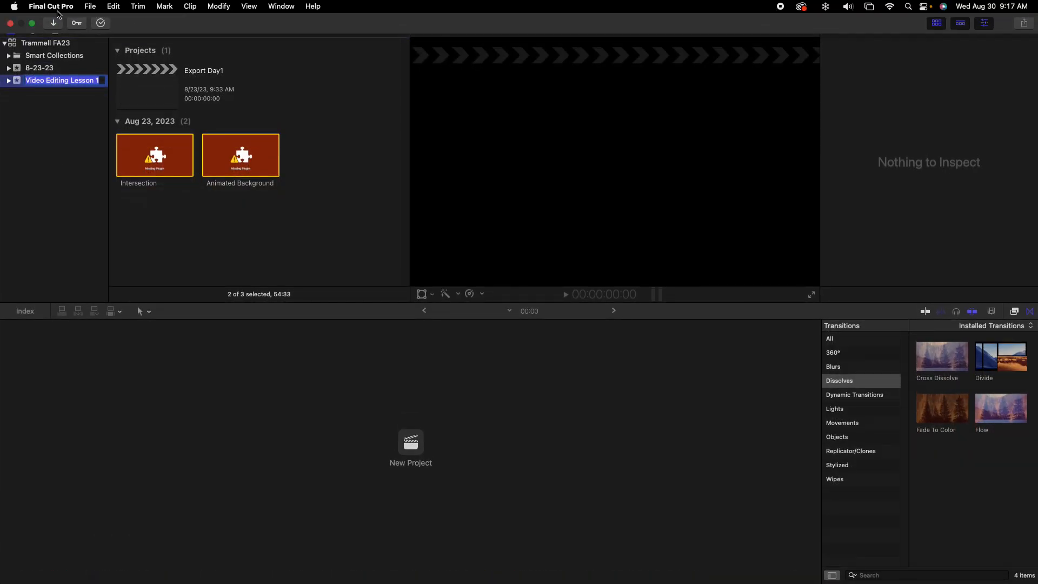
pyautogui.click(32, 24)
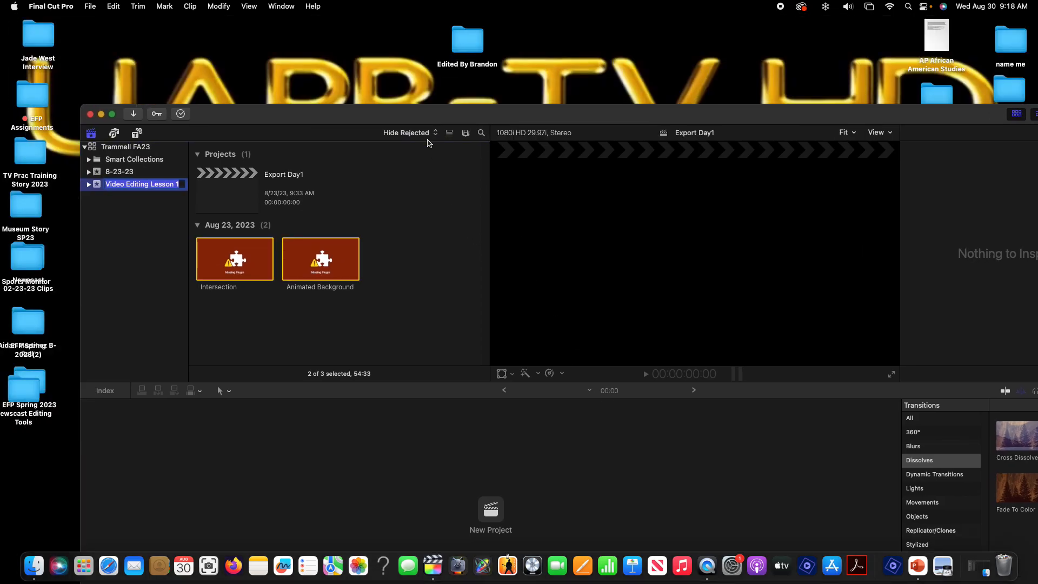
pyautogui.moveTo(325, 24); pyautogui.dragTo(258, 184)
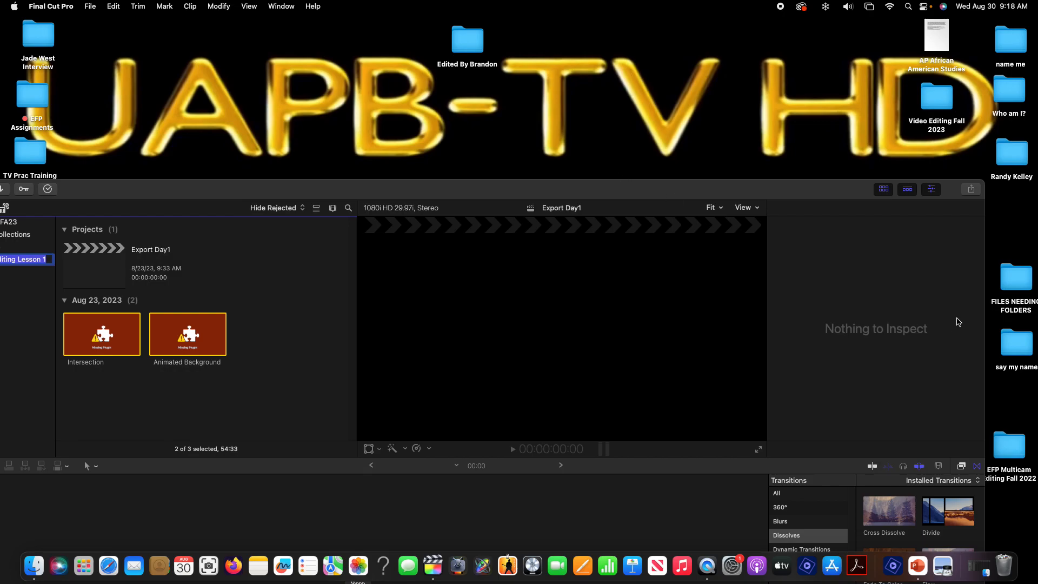
pyautogui.moveTo(985, 318); pyautogui.dragTo(719, 319)
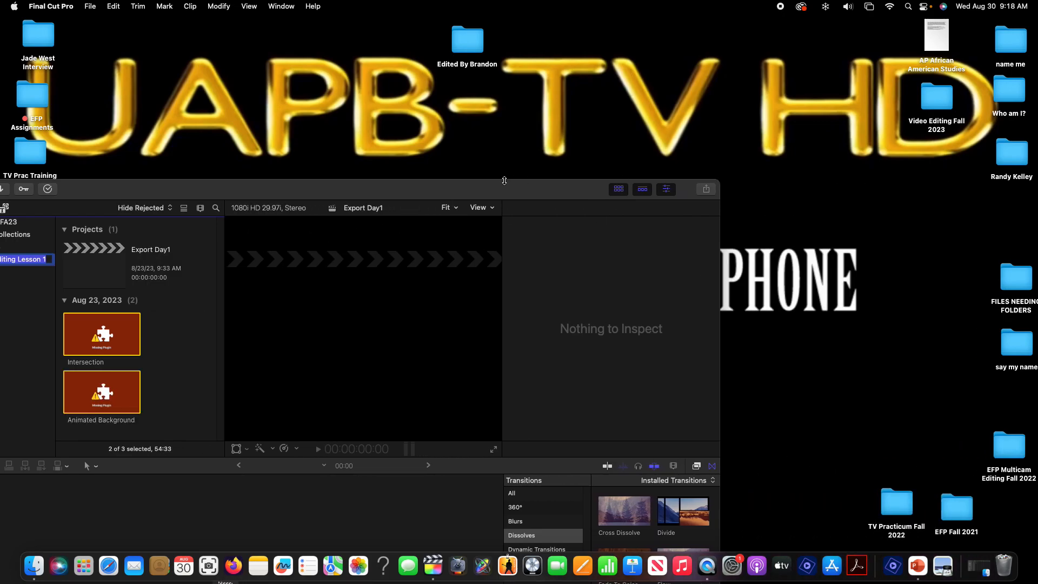
pyautogui.doubleClick(503, 177)
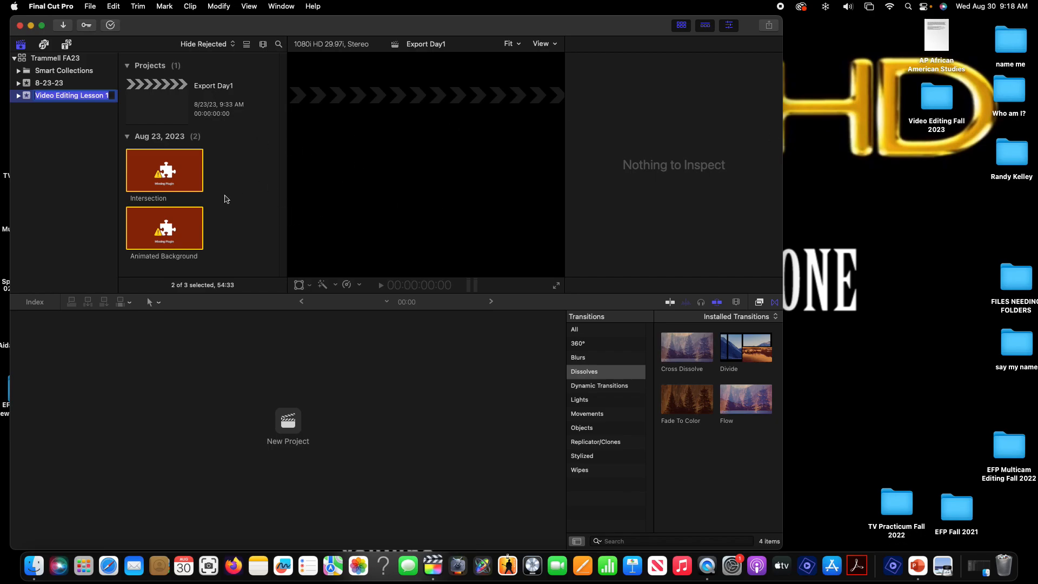
# Open the Video Editing Sample Clips folder inside the desktop's Video Editing Fall 2023 folder
pyautogui.click(172, 181)
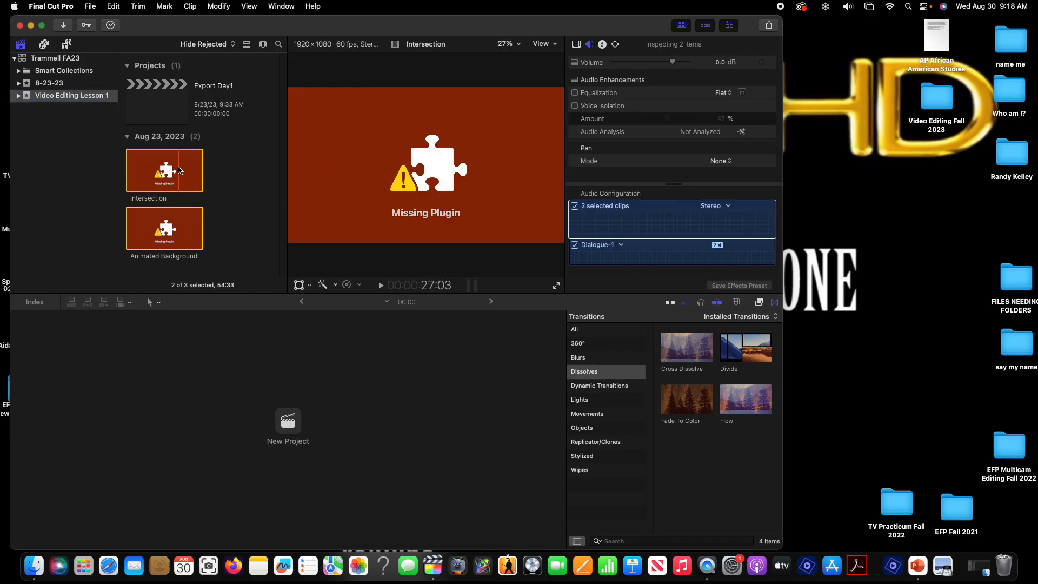
pyautogui.rightClick(179, 170)
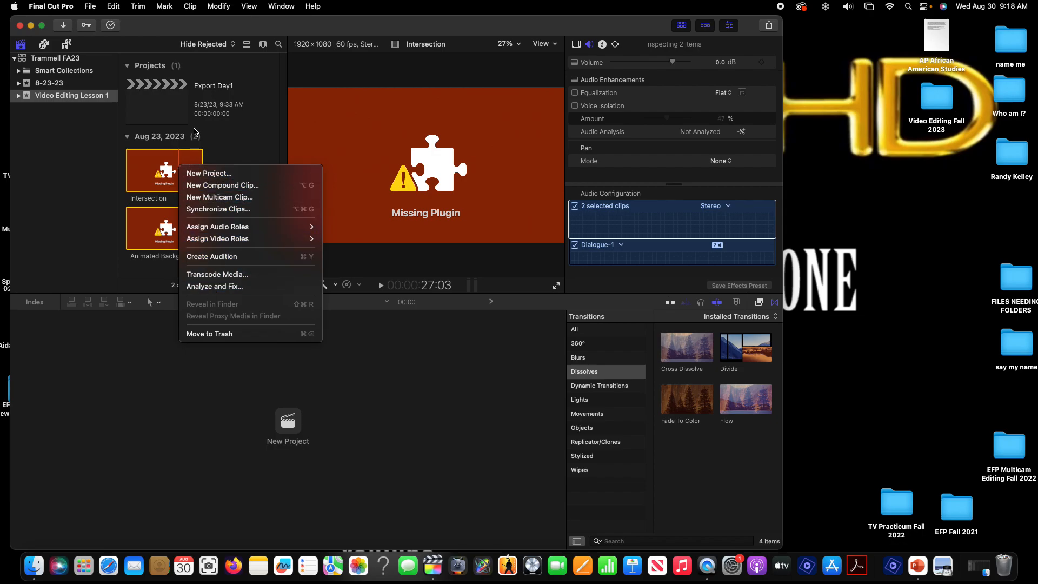
pyautogui.doubleClick(937, 96)
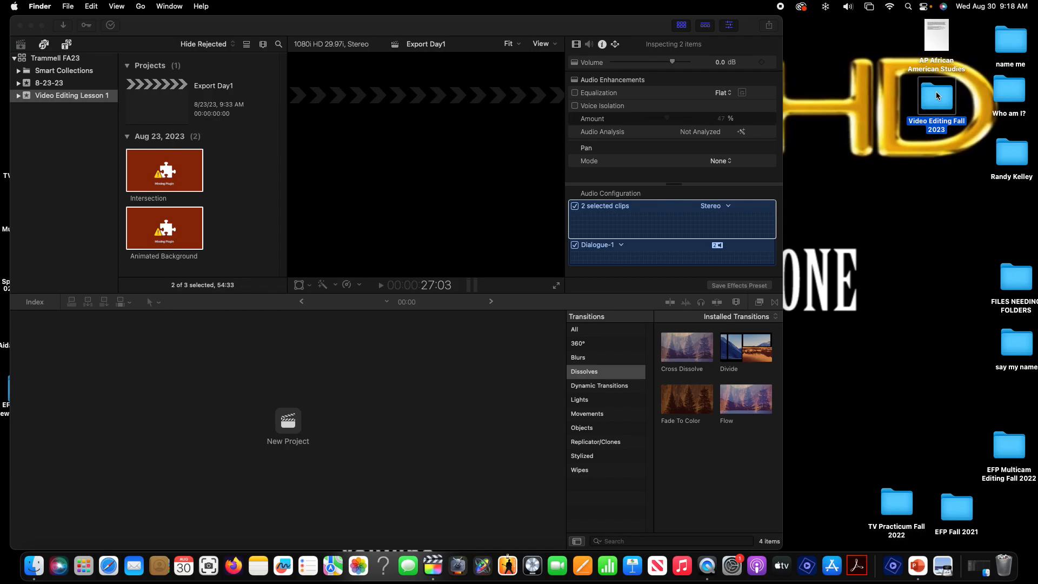
pyautogui.doubleClick(436, 221)
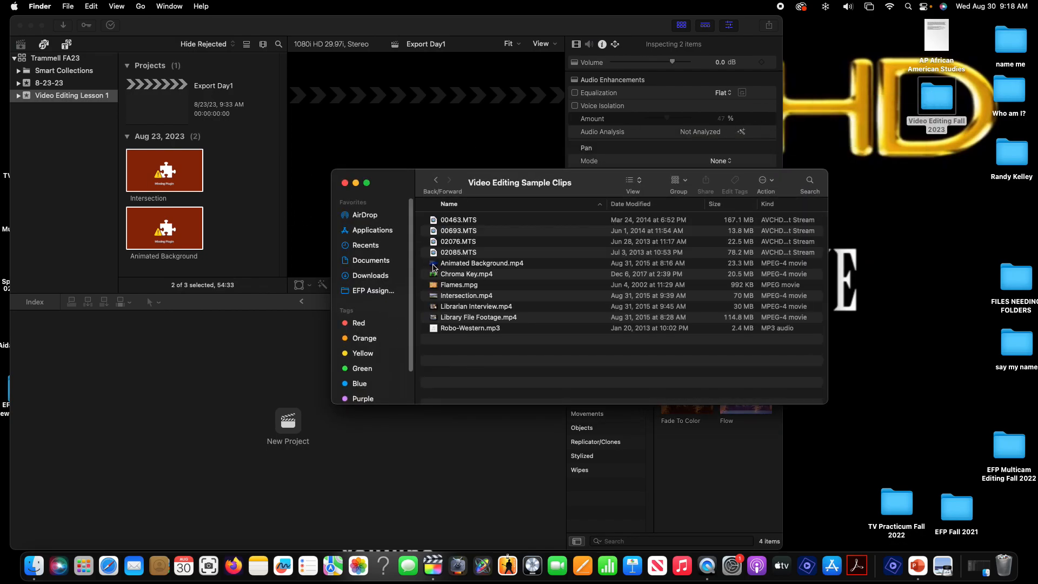
# Try to import Animated Background.mp4 into the event by dragging it from the folder into the browser
pyautogui.click(434, 266)
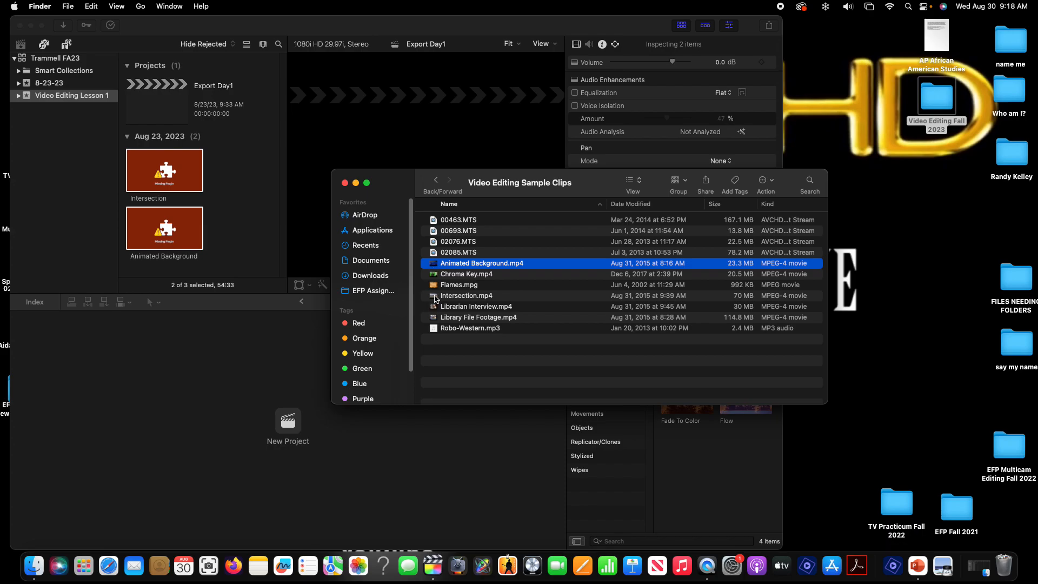
pyautogui.moveTo(433, 266); pyautogui.dragTo(222, 173)
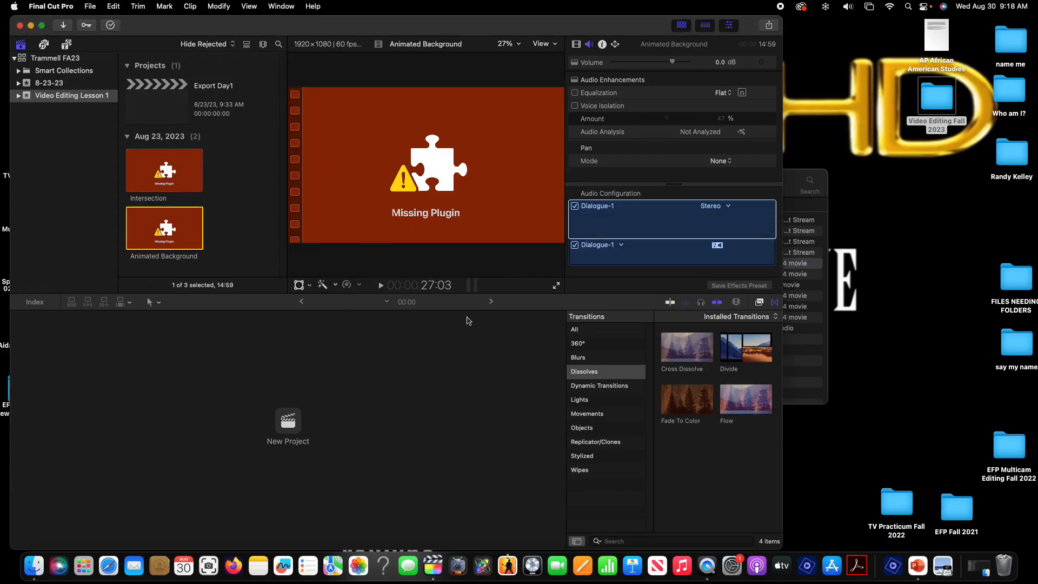
pyautogui.click(800, 181)
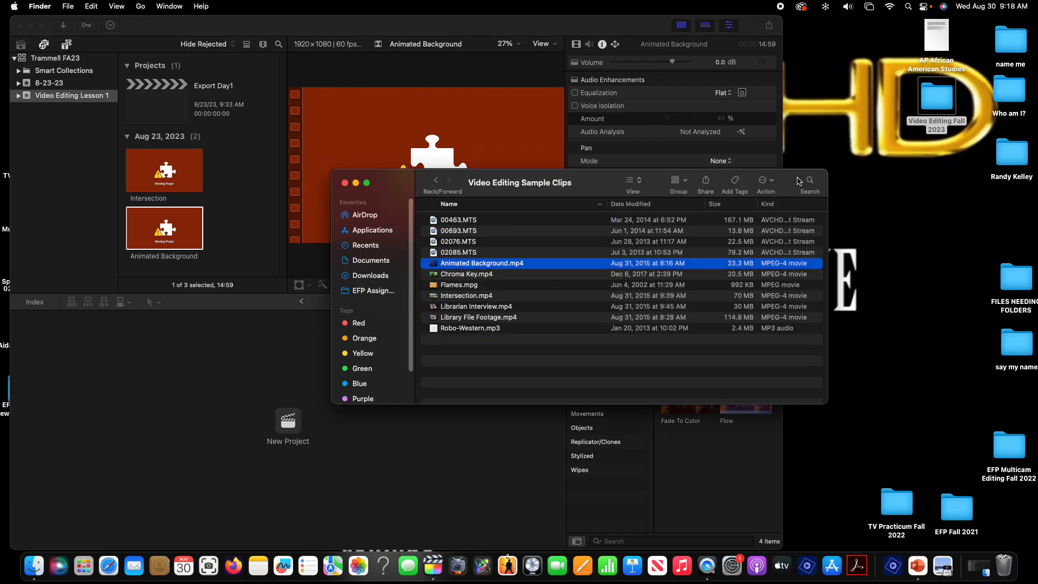
pyautogui.moveTo(785, 180); pyautogui.dragTo(883, 171)
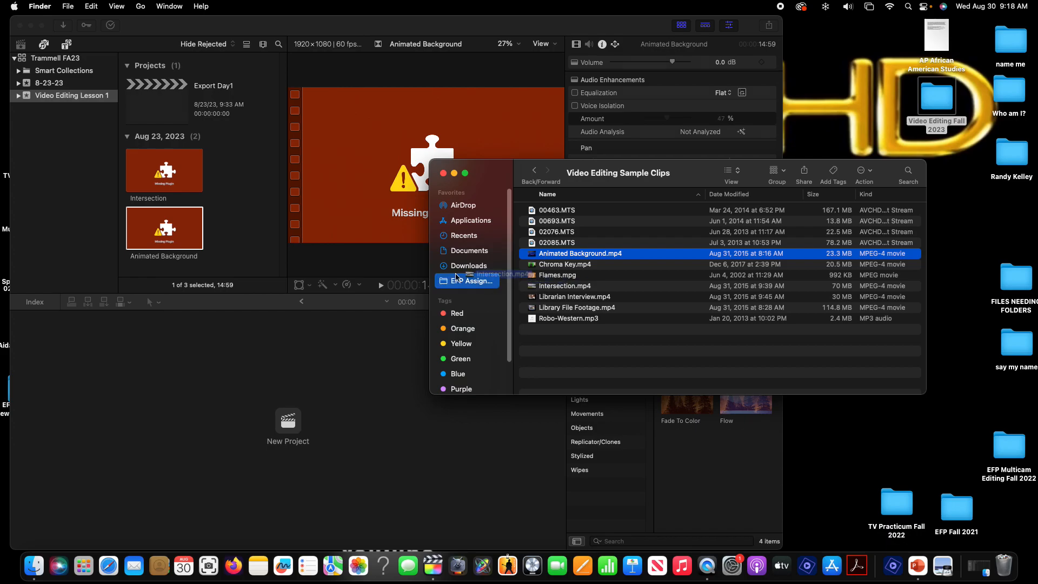
# Delete the Intersection and Animated Background clips from the event
pyautogui.click(162, 178)
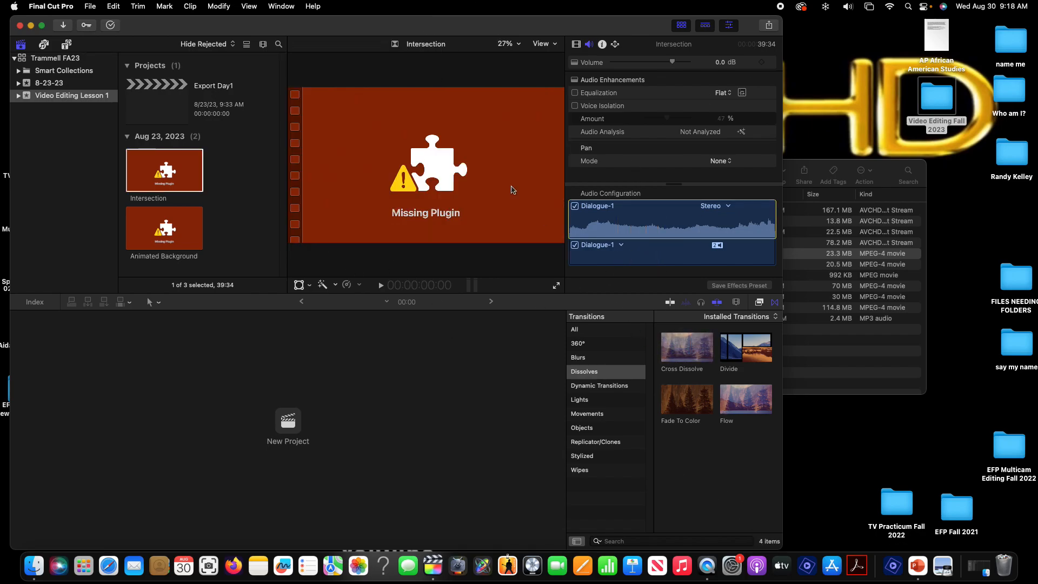
pyautogui.moveTo(230, 165); pyautogui.dragTo(117, 247)
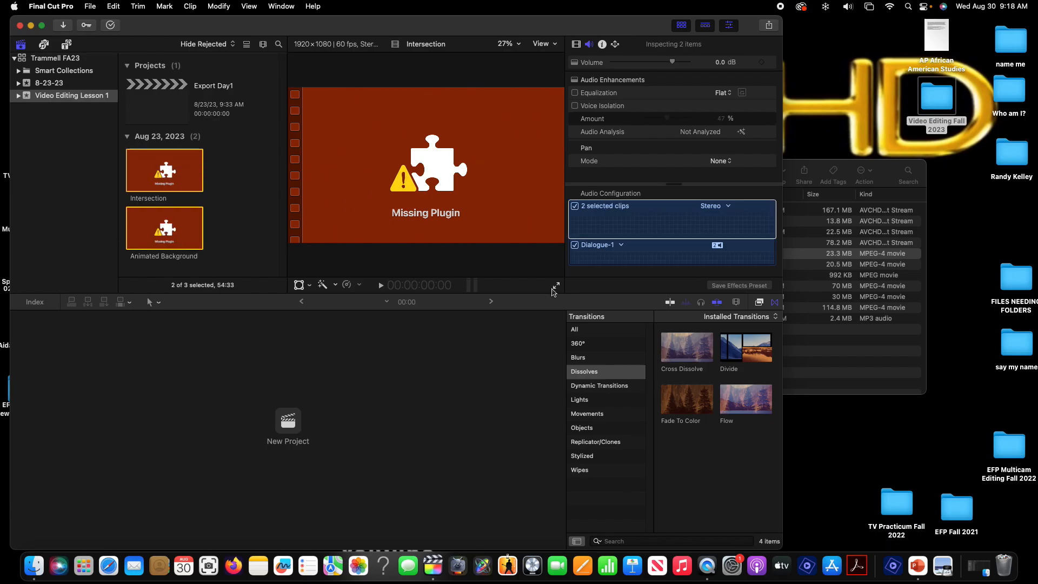
pyautogui.press('Delete')
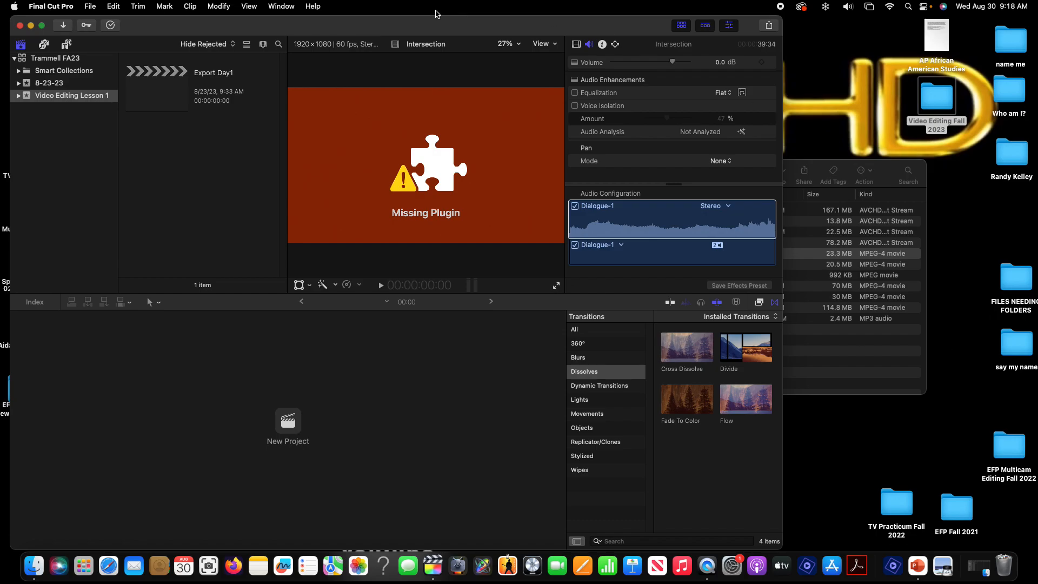
# Import Chroma Key.mp4 into the event by dragging it from the folder into the browser
pyautogui.click(885, 170)
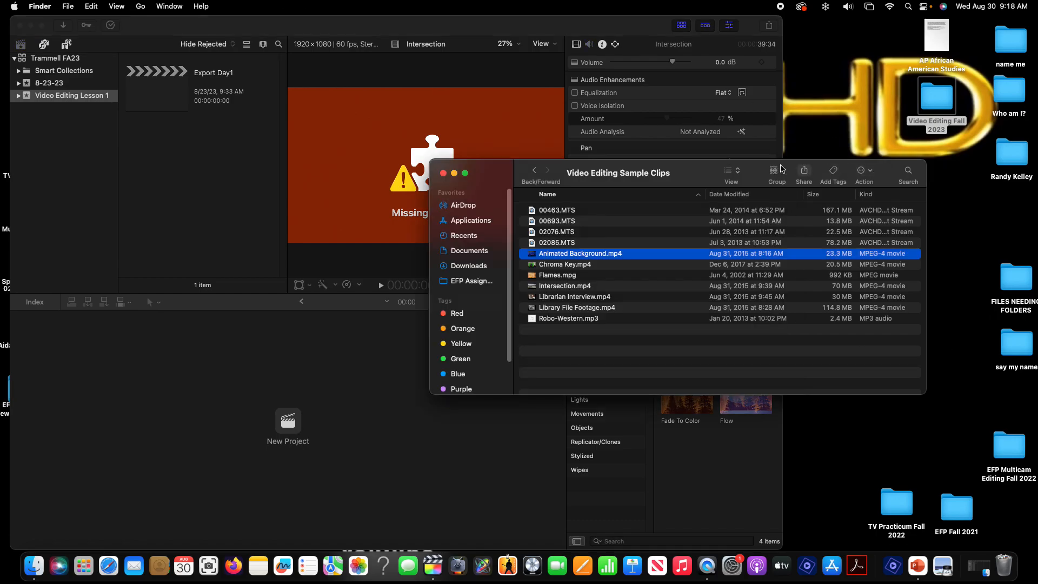
pyautogui.click(531, 267)
pyautogui.moveTo(534, 268); pyautogui.dragTo(272, 187)
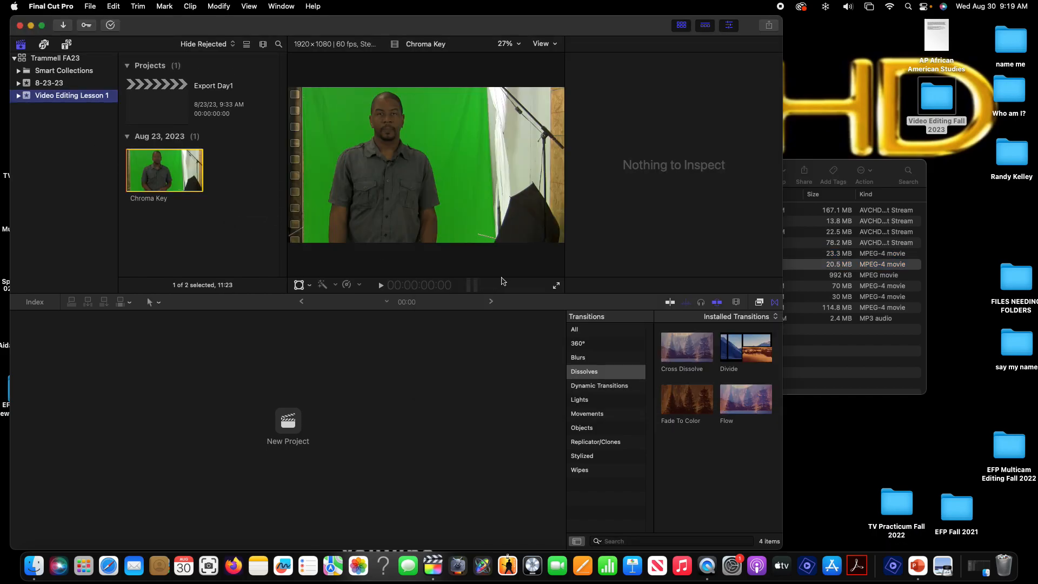
# Try to import Animated Background.mp4 into the event by dragging it from the folder into the browser
pyautogui.click(882, 172)
pyautogui.click(532, 253)
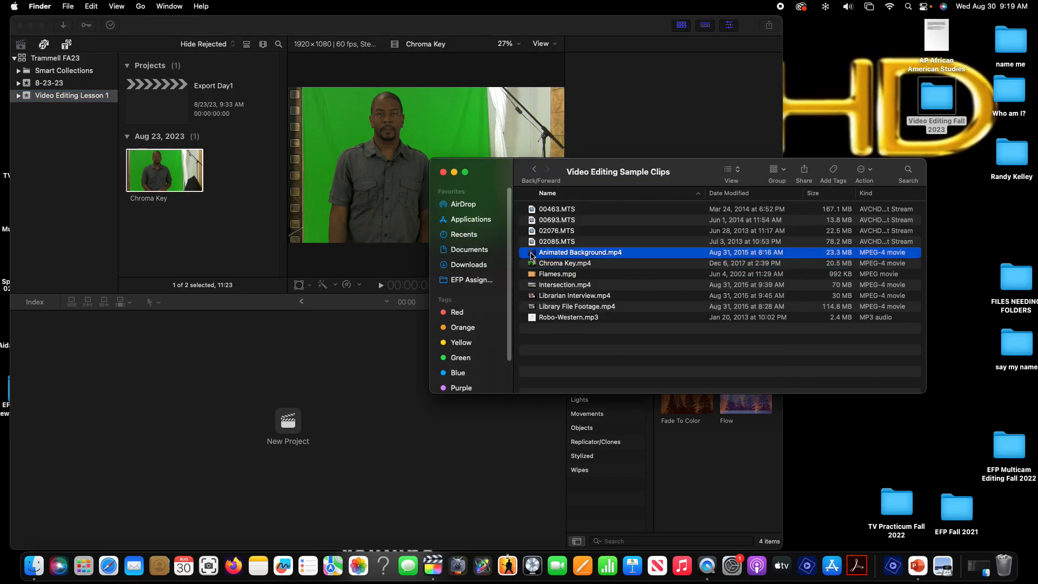
pyautogui.click(128, 218)
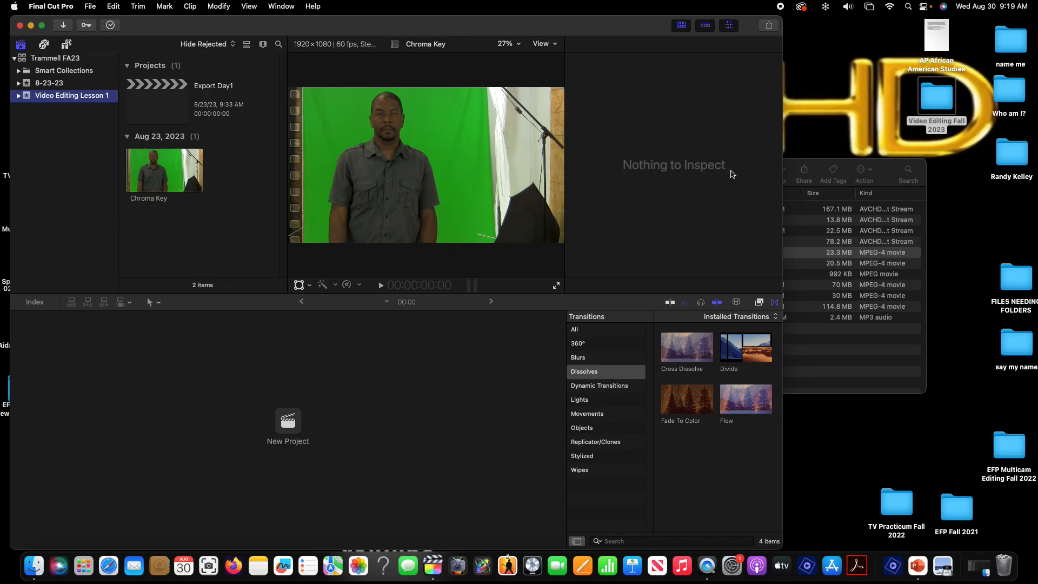
pyautogui.click(886, 171)
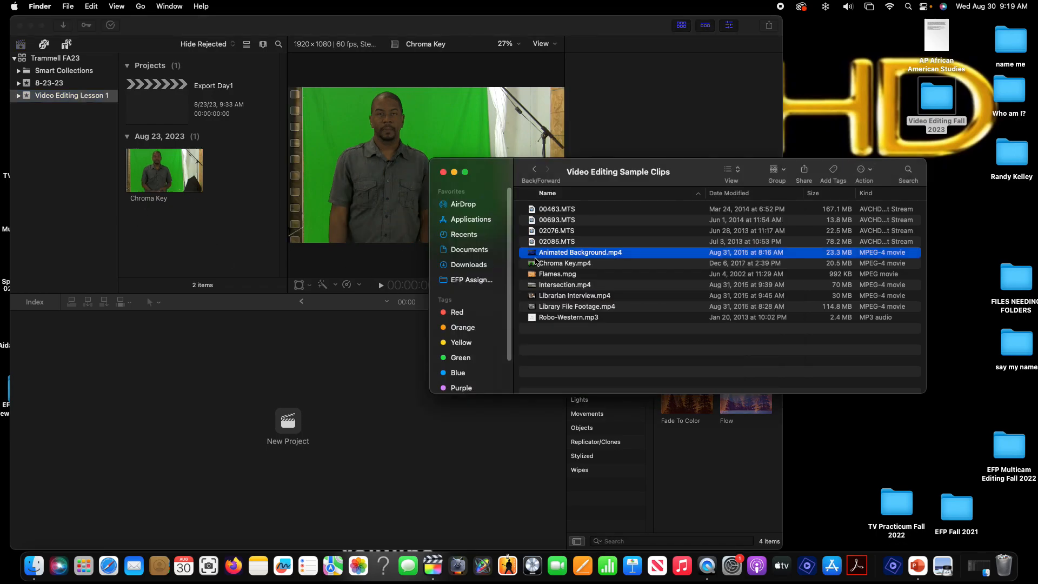
pyautogui.moveTo(533, 257); pyautogui.dragTo(207, 219)
pyautogui.moveTo(589, 168); pyautogui.dragTo(855, 183)
pyautogui.moveTo(802, 268); pyautogui.dragTo(135, 181)
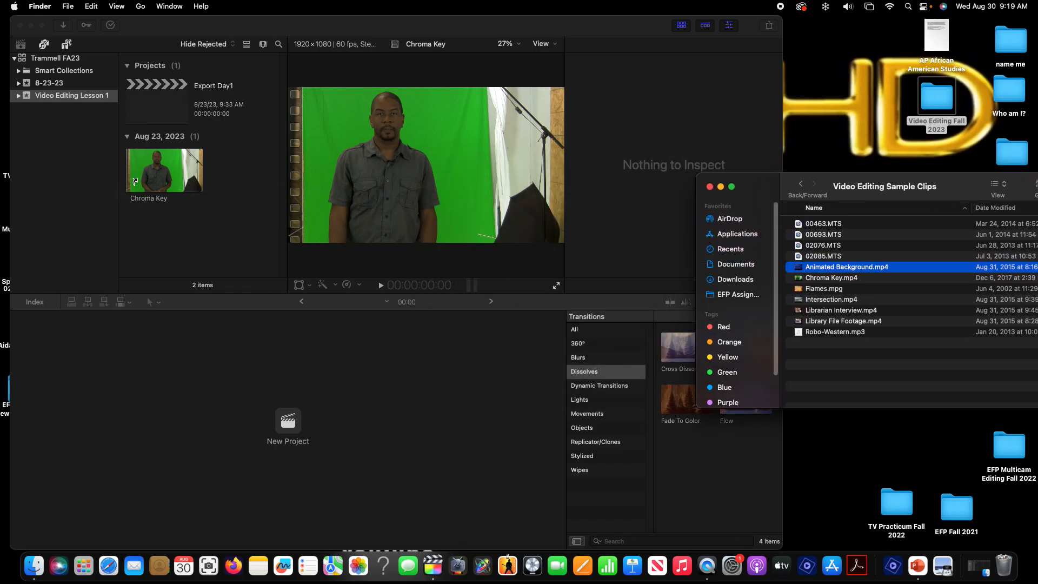
pyautogui.moveTo(199, 227); pyautogui.dragTo(200, 227)
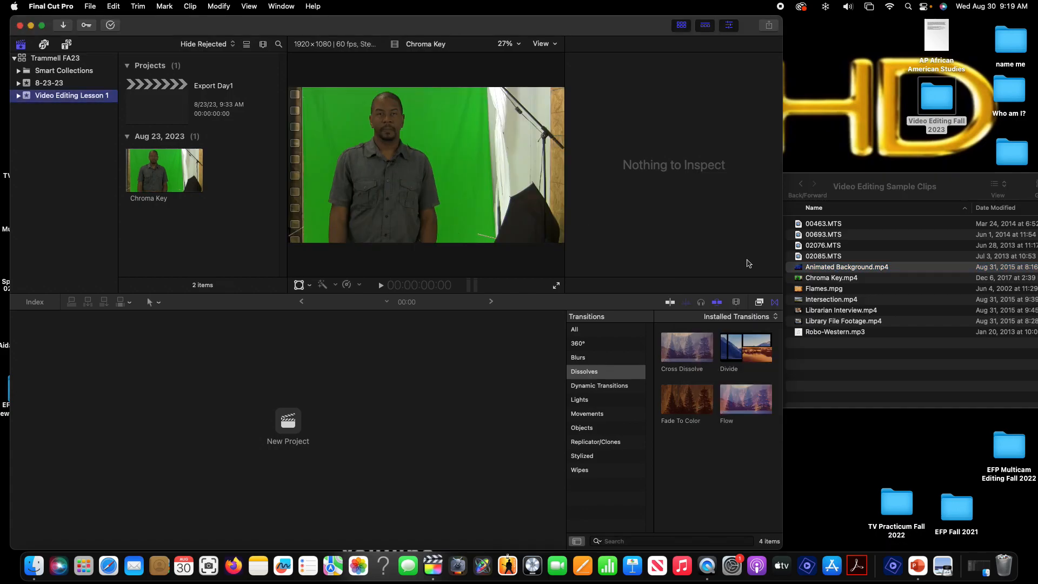
# Try to import Intersection.mp4 by dragging it into the browser and the timeline area
pyautogui.click(797, 306)
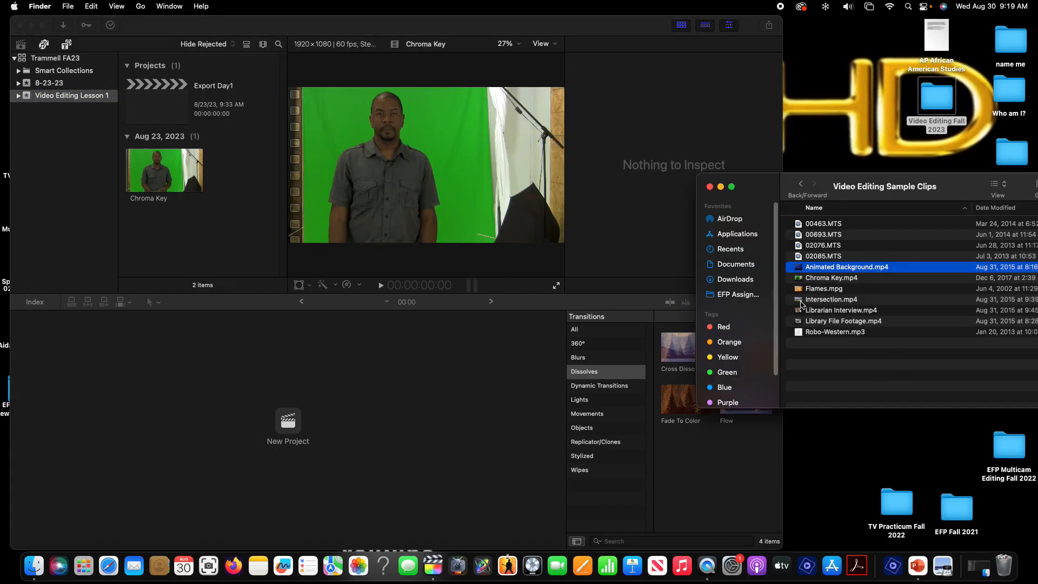
pyautogui.moveTo(797, 306); pyautogui.dragTo(201, 238)
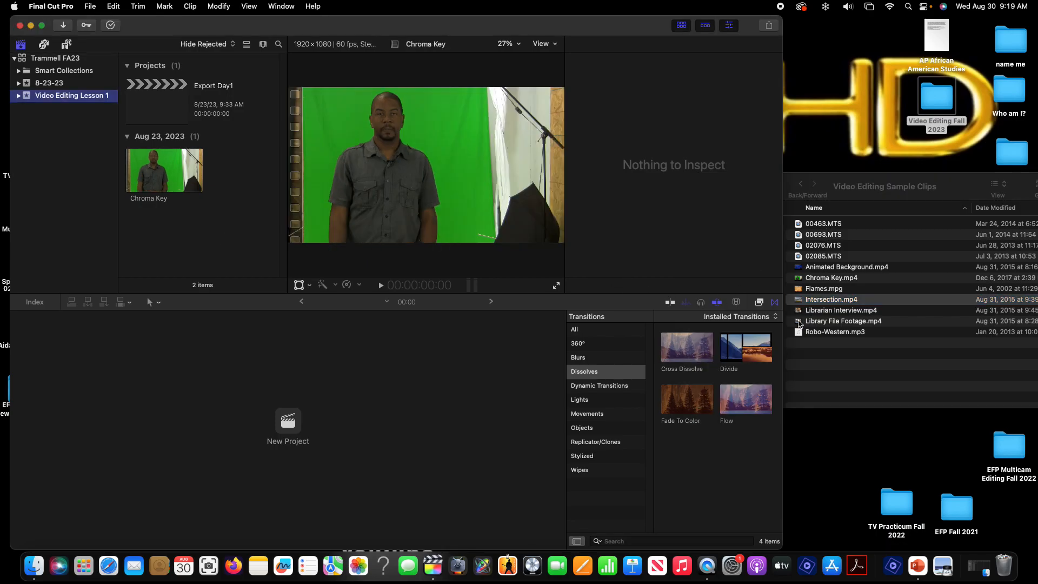
pyautogui.moveTo(796, 300); pyautogui.dragTo(268, 409)
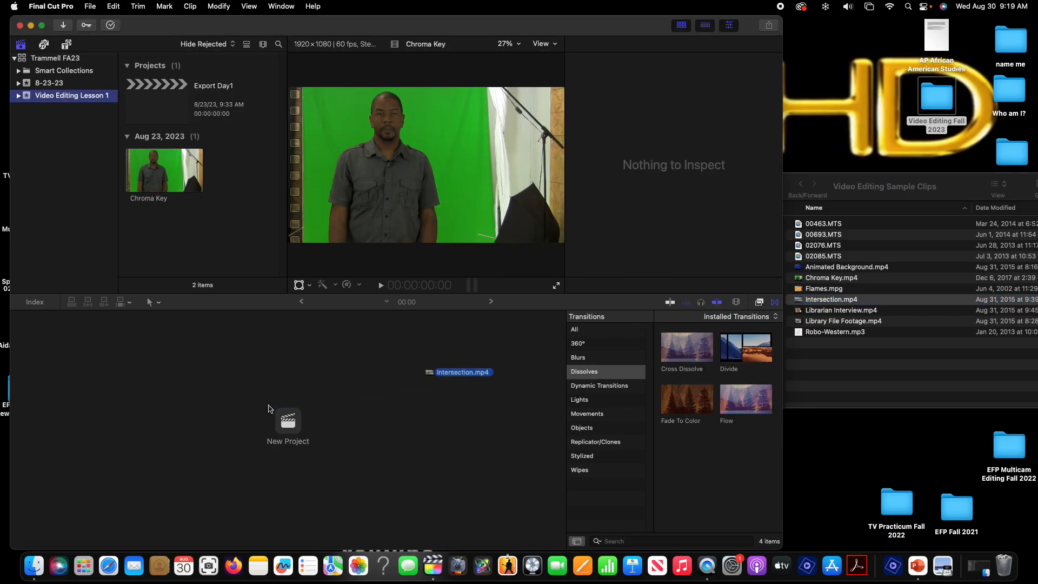
# Open the Export Day1 project in the timeline
pyautogui.doubleClick(164, 86)
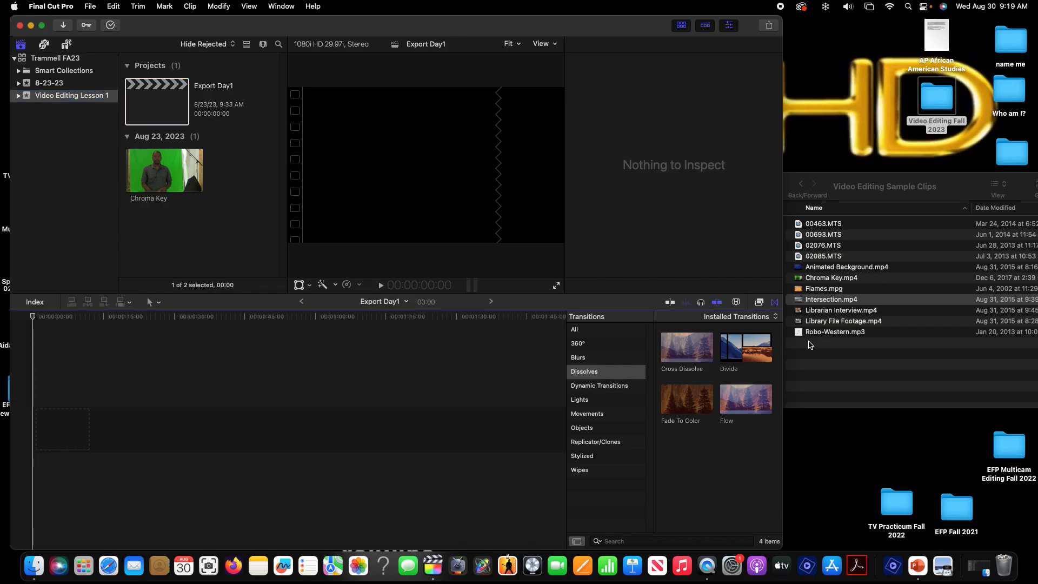
# Import Library File Footage.mp4 into the event by dragging it from the folder into the browser
pyautogui.click(798, 323)
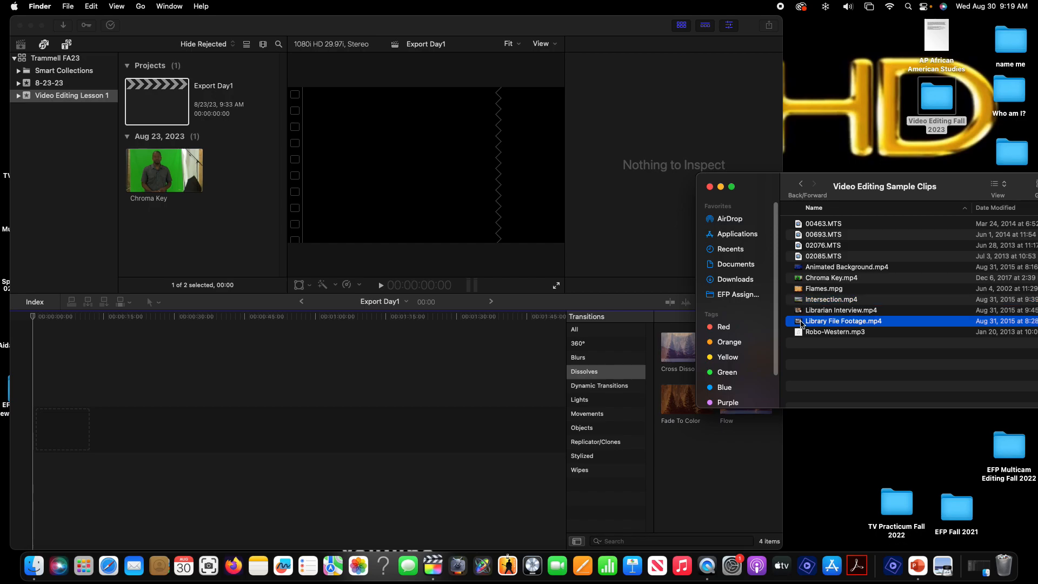
pyautogui.moveTo(801, 323); pyautogui.dragTo(198, 243)
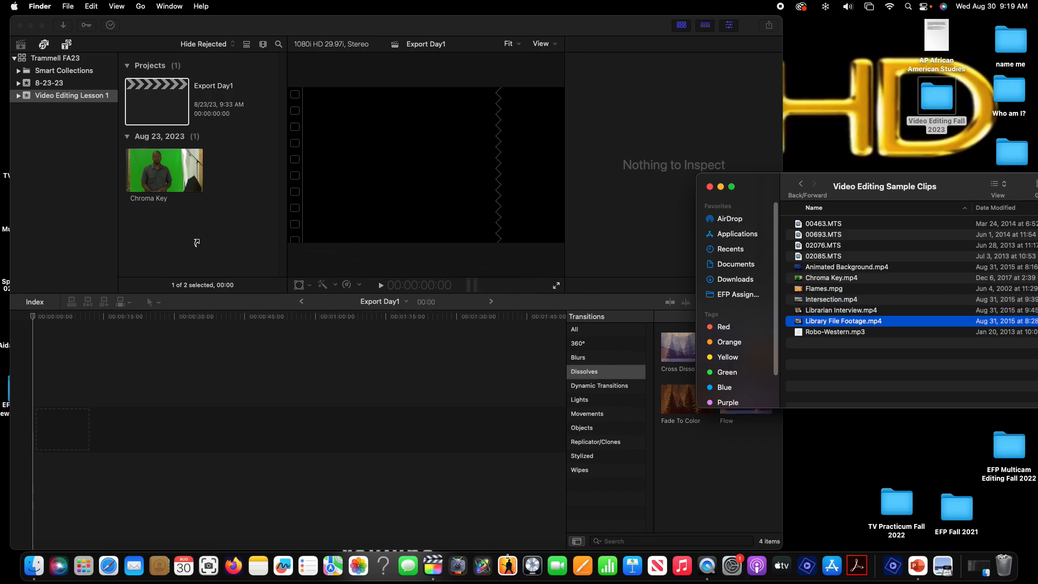
pyautogui.moveTo(271, 233); pyautogui.dragTo(170, 247)
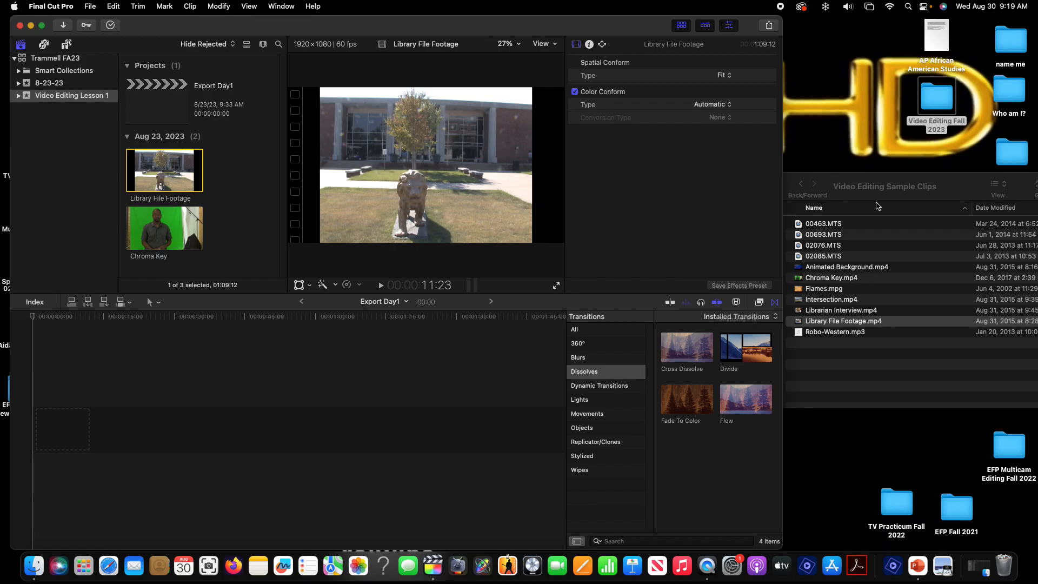
# Minimize the Finder window and expand the Final Cut Pro window to full screen
pyautogui.moveTo(878, 195); pyautogui.dragTo(882, 124)
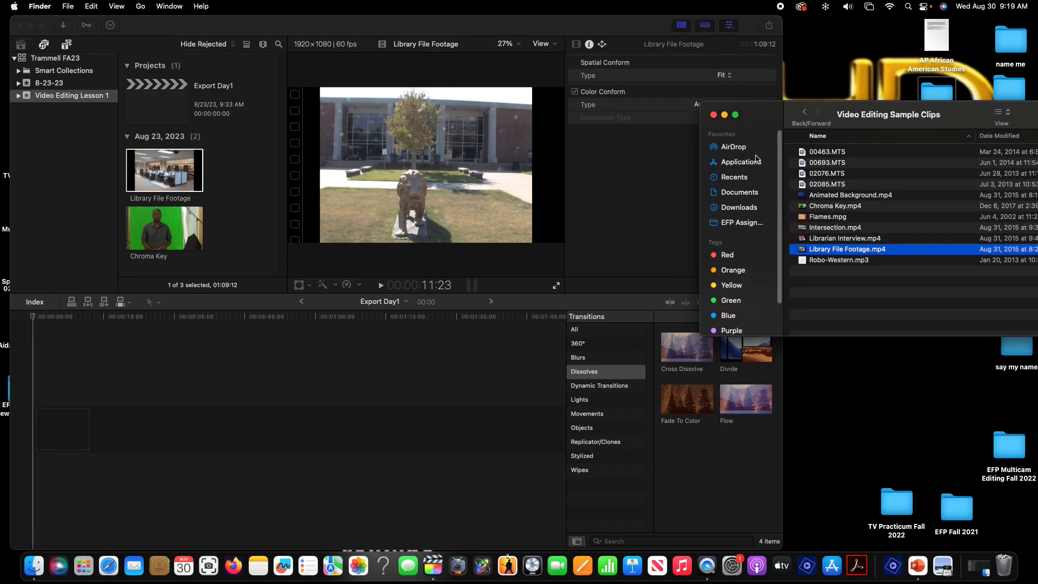
pyautogui.click(726, 116)
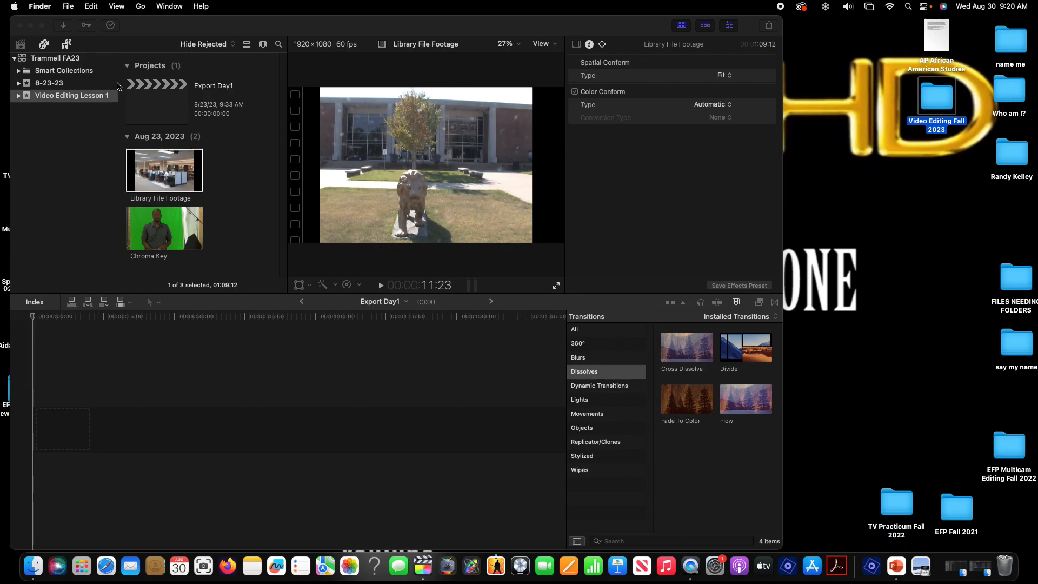
pyautogui.click(162, 86)
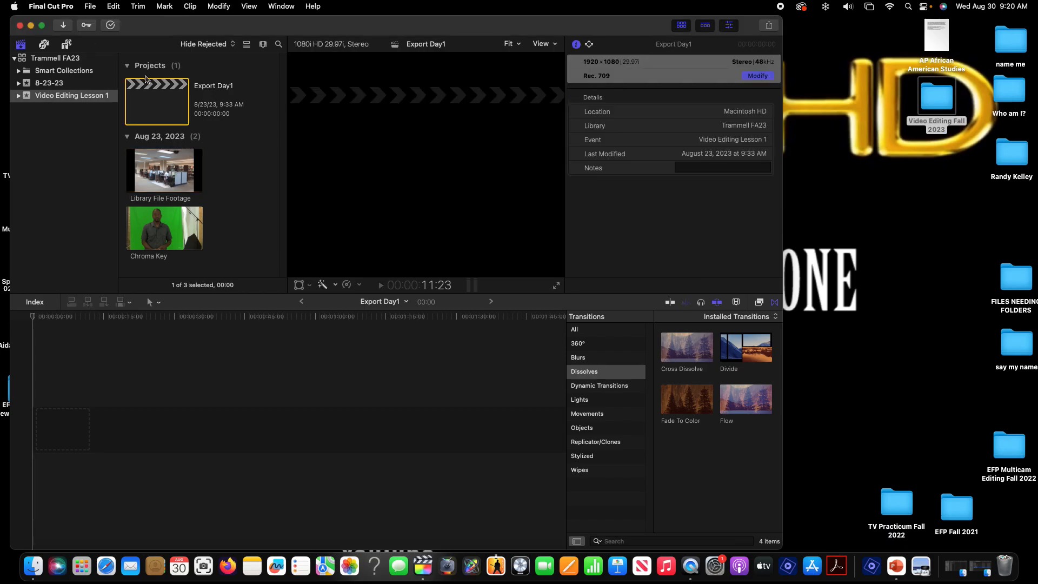
pyautogui.click(40, 26)
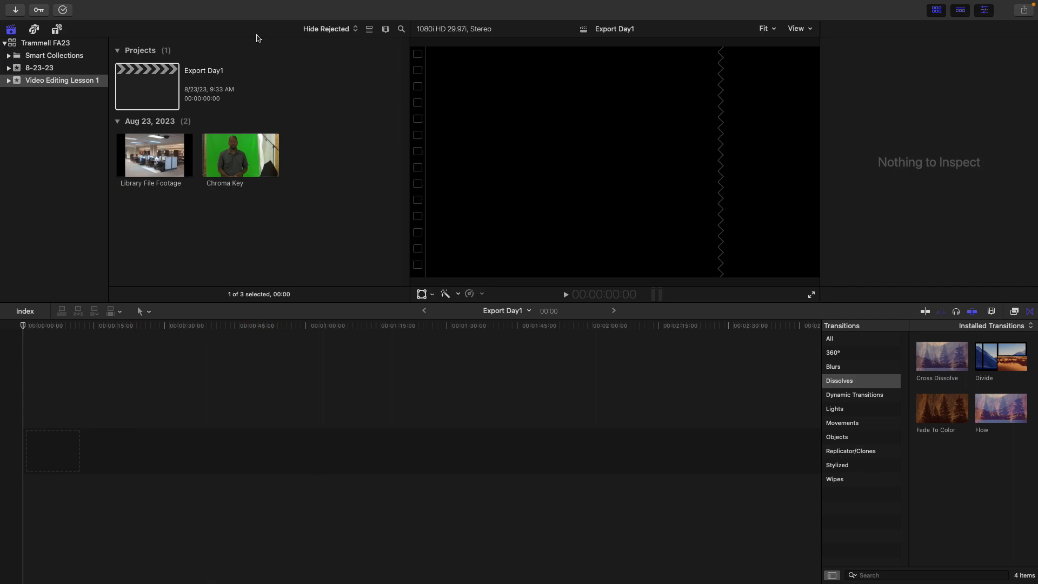
# Switch the browser to list view and select each clip to inspect its details
pyautogui.click(386, 31)
pyautogui.click(294, 65)
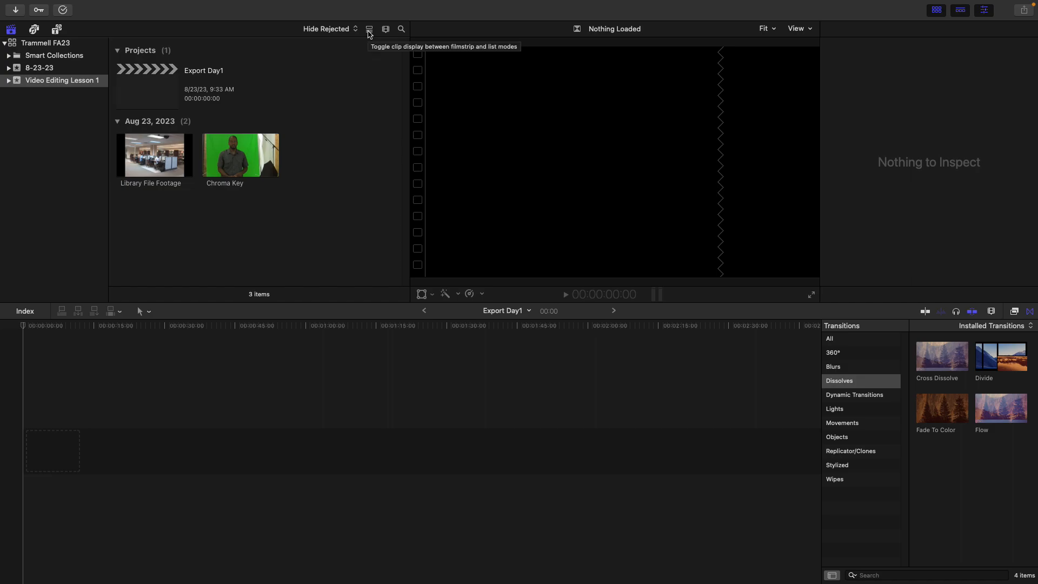
pyautogui.click(369, 30)
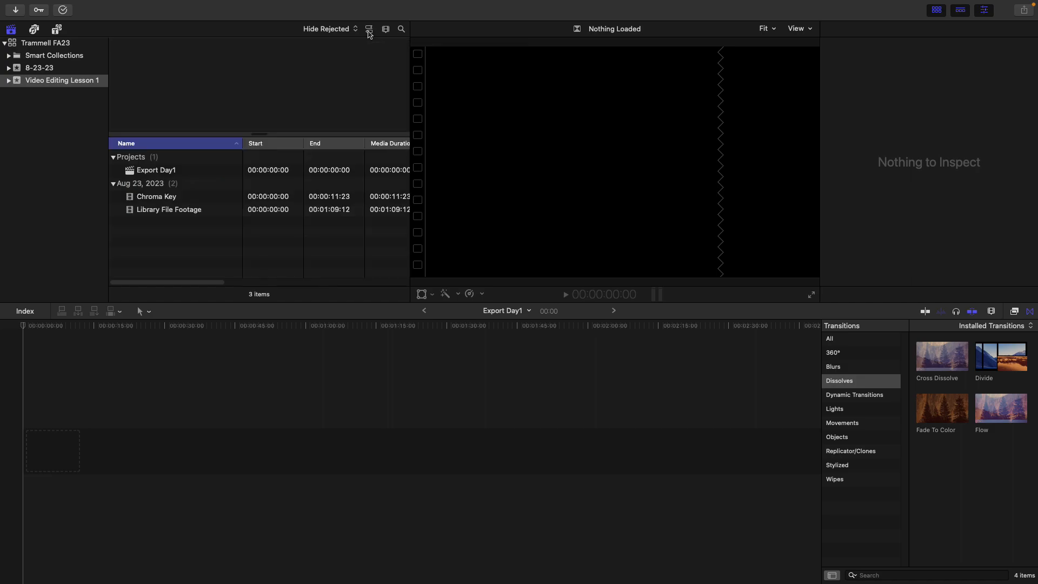
pyautogui.moveTo(160, 282)
pyautogui.mouseDown()
pyautogui.moveTo(324, 294)
pyautogui.moveTo(143, 289)
pyautogui.mouseUp()
pyautogui.click(141, 201)
pyautogui.click(142, 212)
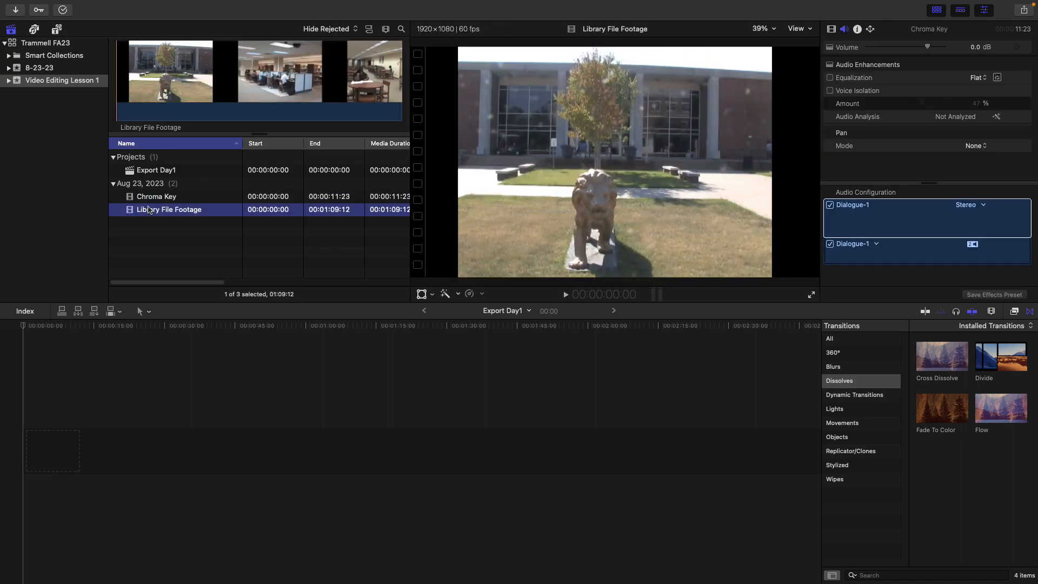
# Scroll through the list columns and switch the browser back to filmstrip view
pyautogui.click(383, 31)
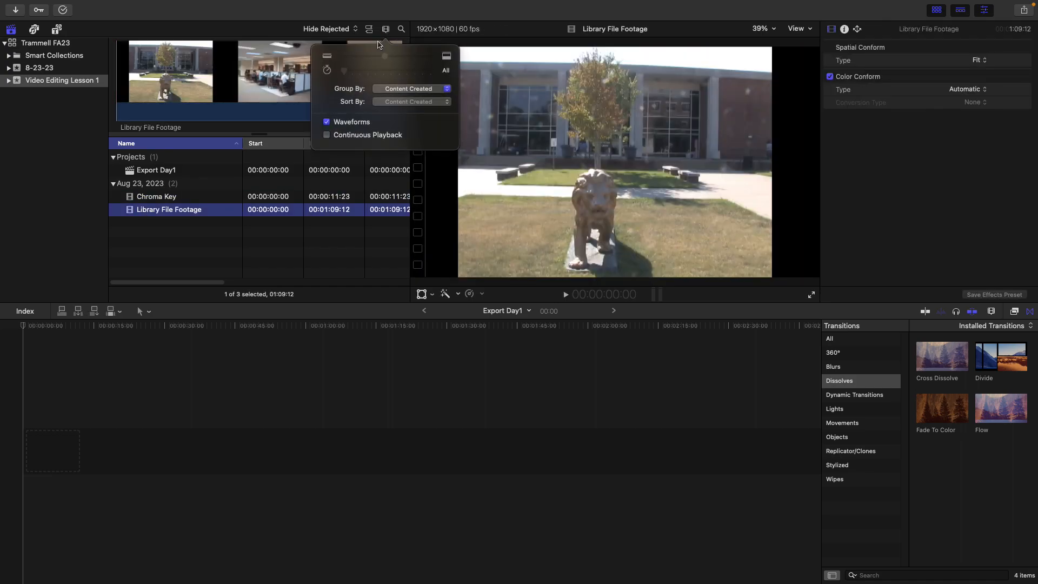
pyautogui.click(347, 27)
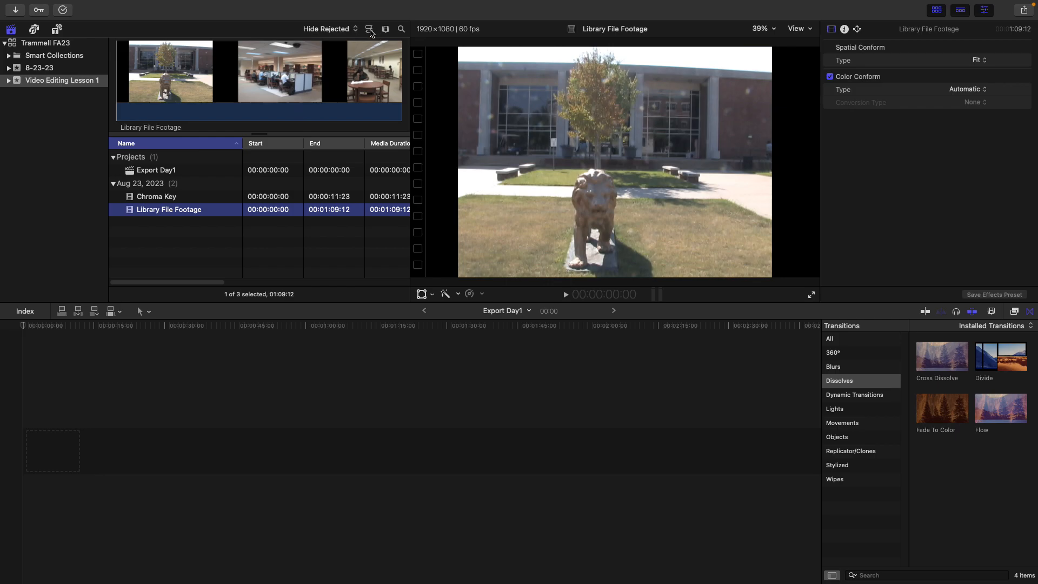
pyautogui.click(369, 31)
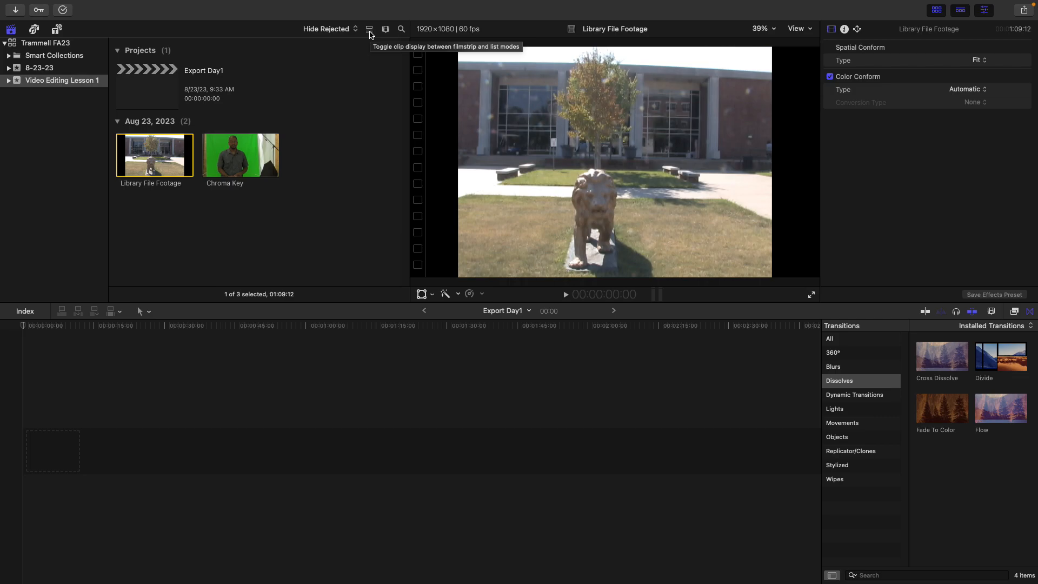
pyautogui.click(369, 32)
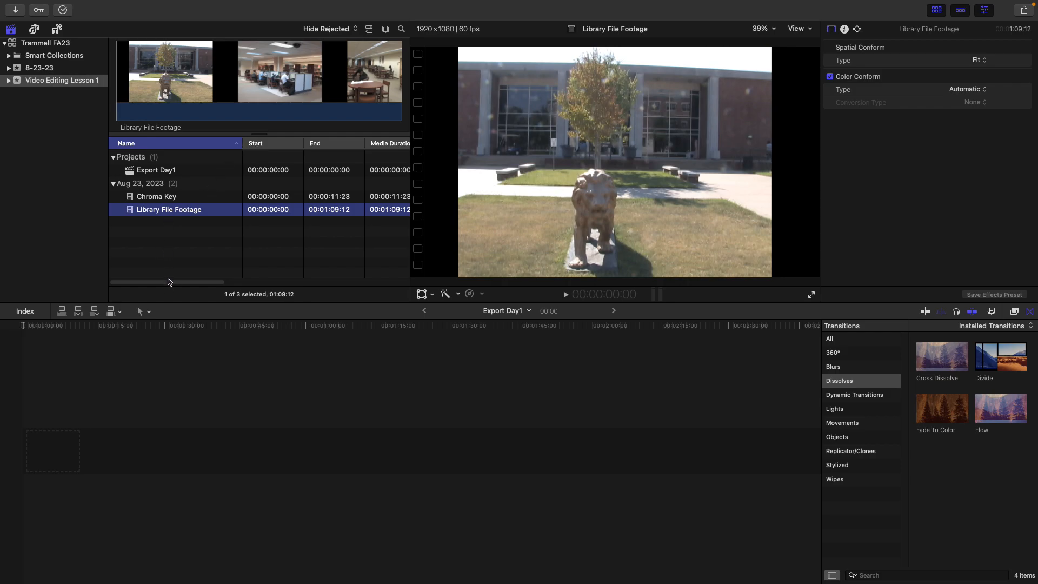
pyautogui.moveTo(168, 283); pyautogui.dragTo(236, 291)
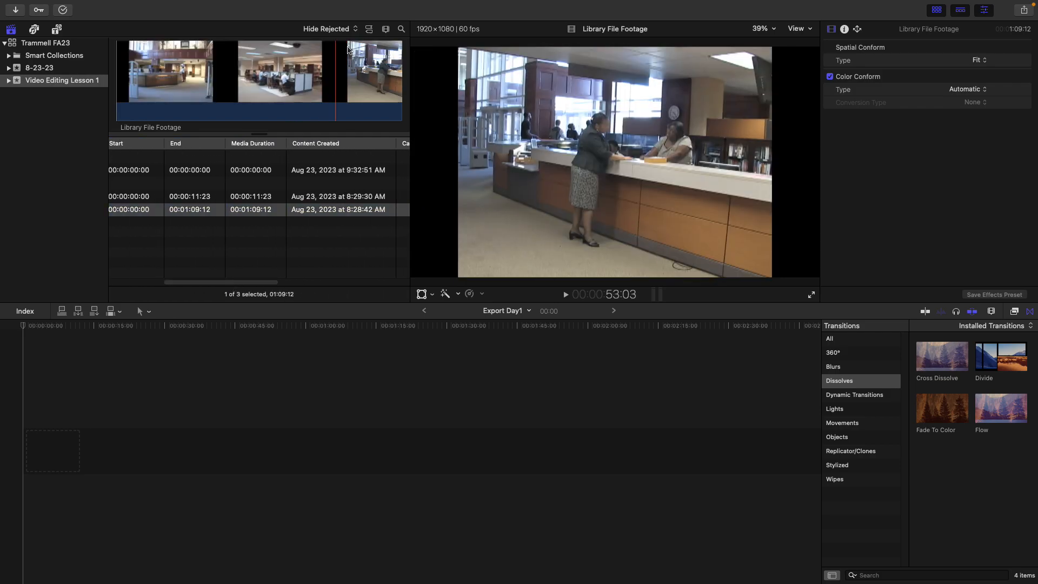
pyautogui.click(370, 31)
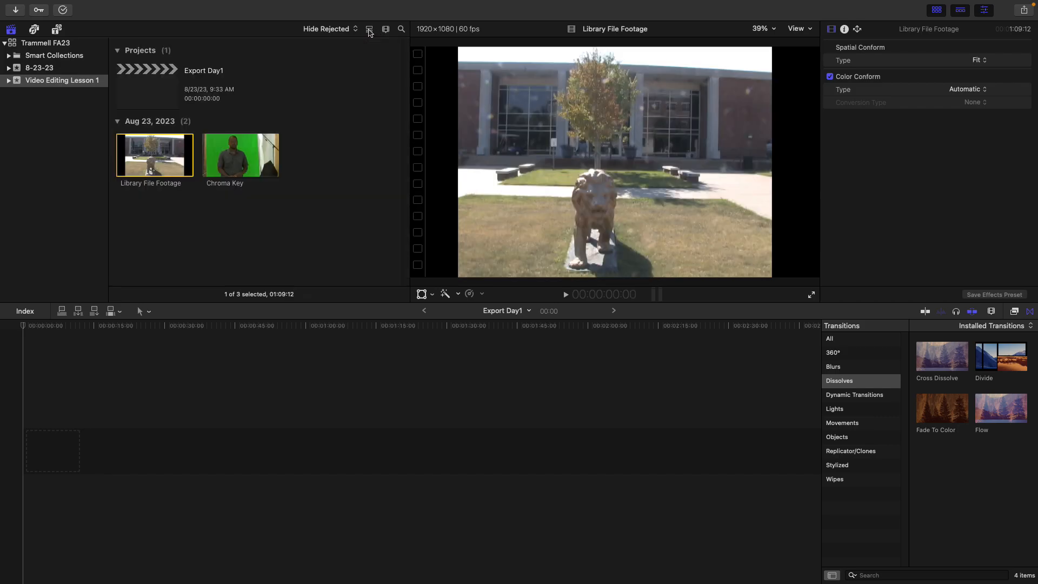
# Try setting the clip filmstrip duration to 10s and toggling the waveform display on and off
pyautogui.click(386, 31)
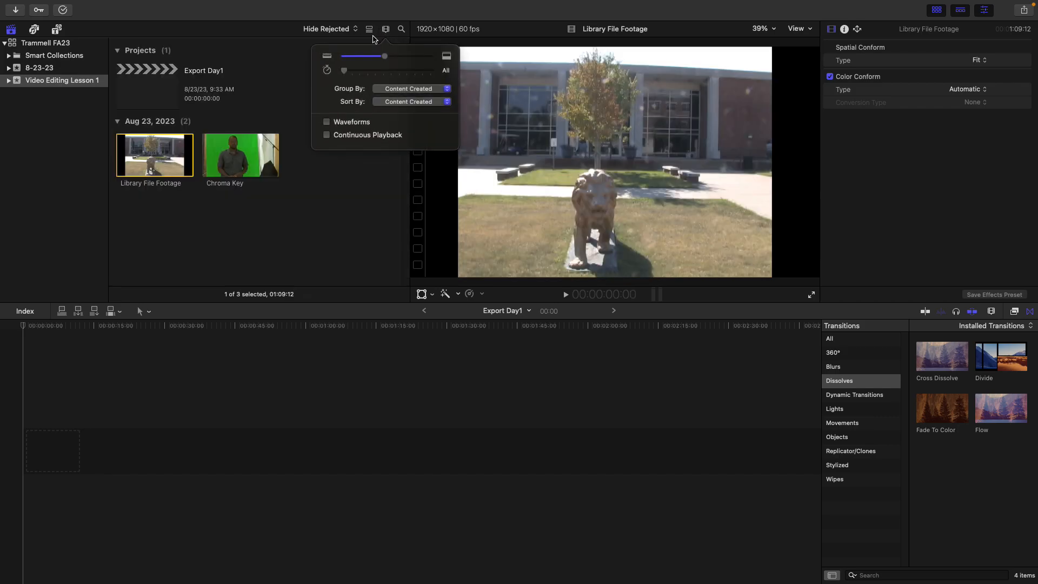
pyautogui.moveTo(383, 57); pyautogui.dragTo(399, 75)
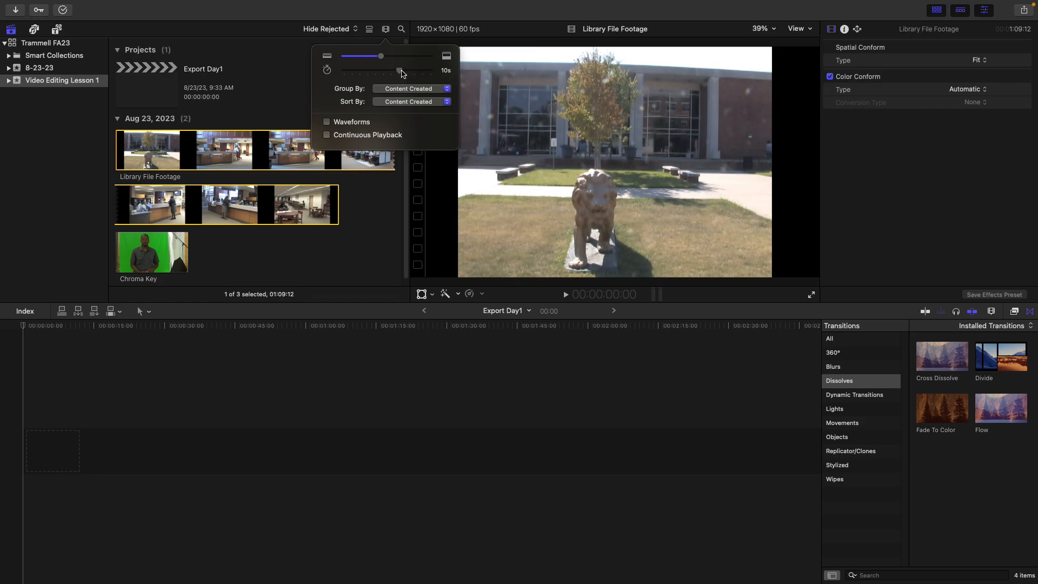
pyautogui.click(328, 122)
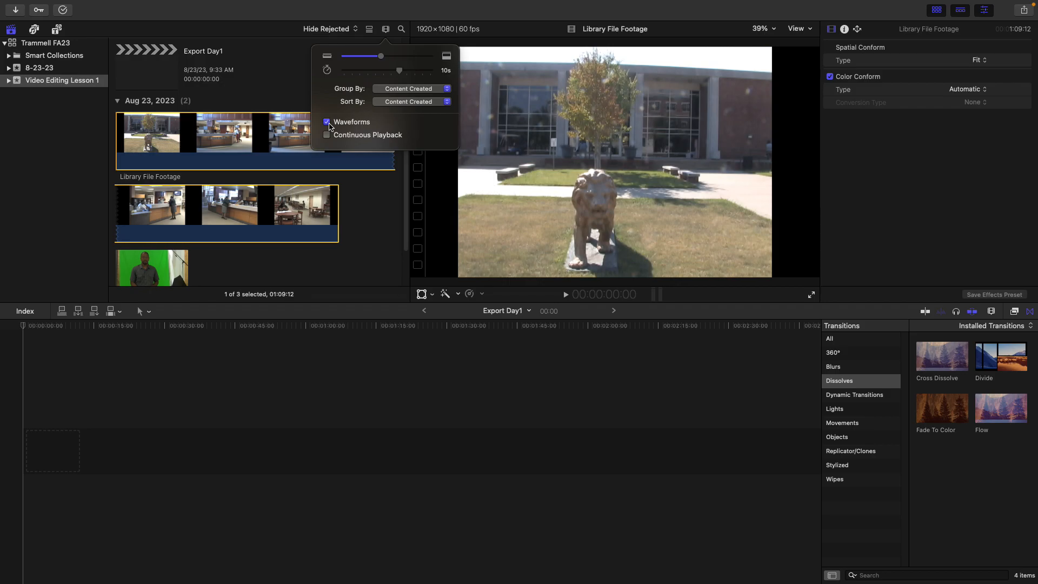
pyautogui.click(327, 122)
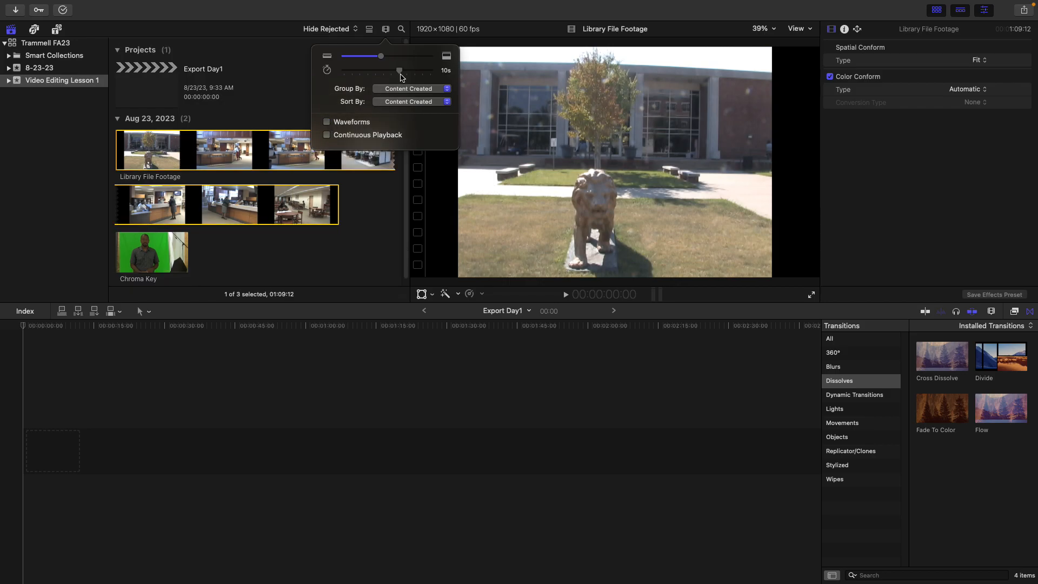
pyautogui.click(331, 137)
pyautogui.click(347, 258)
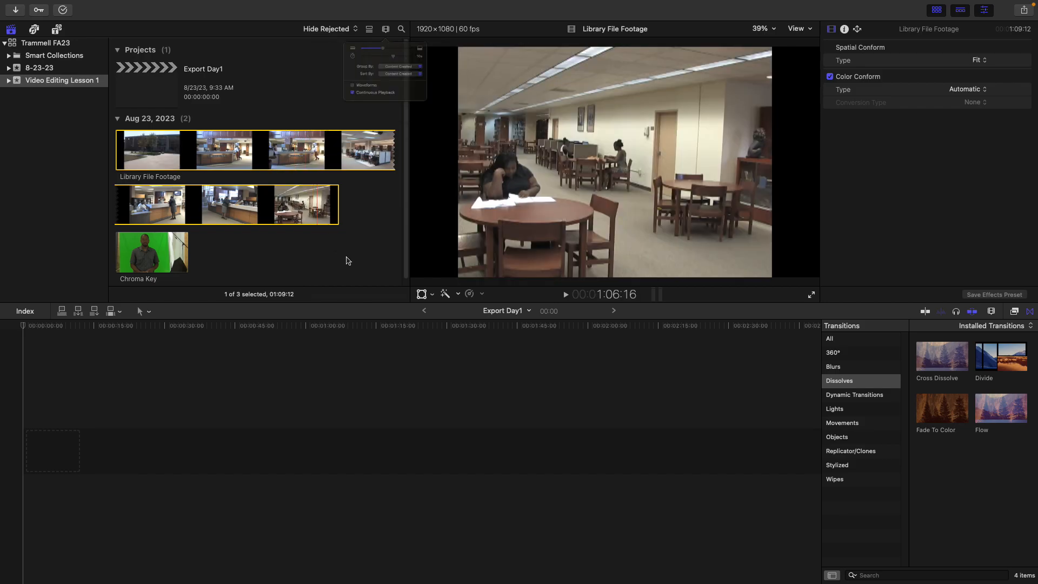
# Reset the clip filmstrip duration to All
pyautogui.click(386, 30)
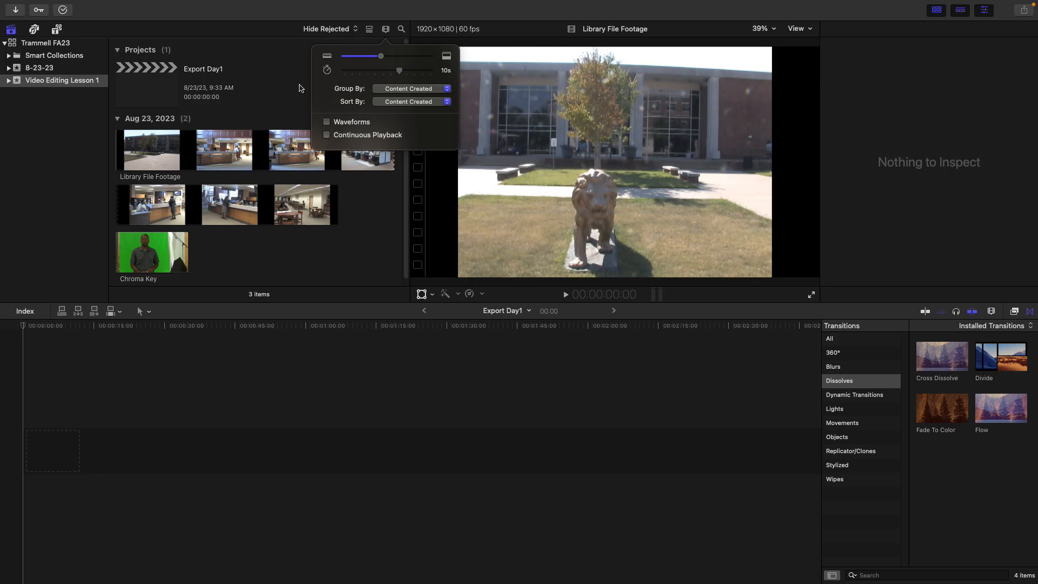
pyautogui.moveTo(399, 71); pyautogui.dragTo(329, 74)
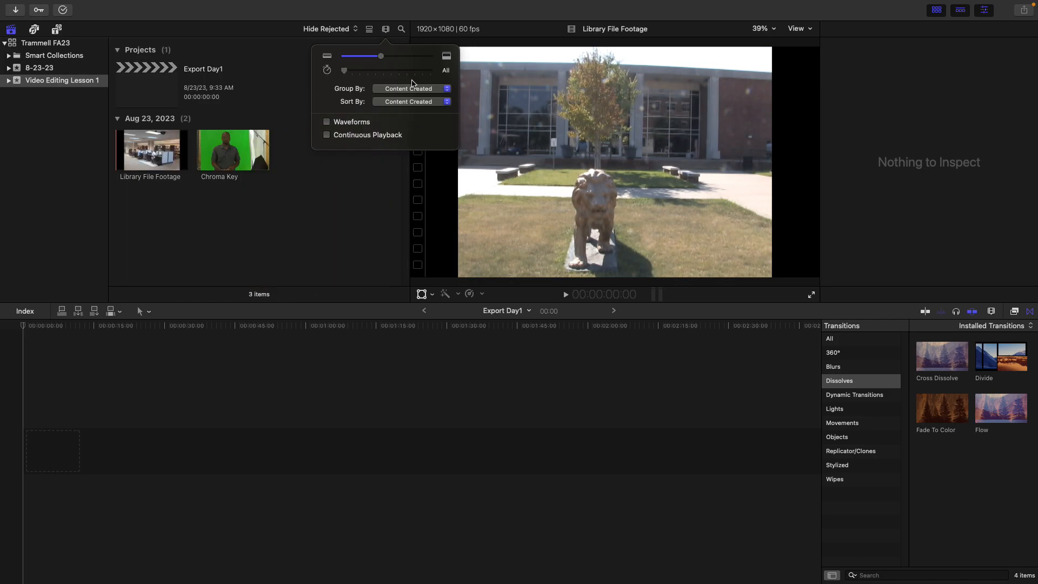
pyautogui.click(266, 149)
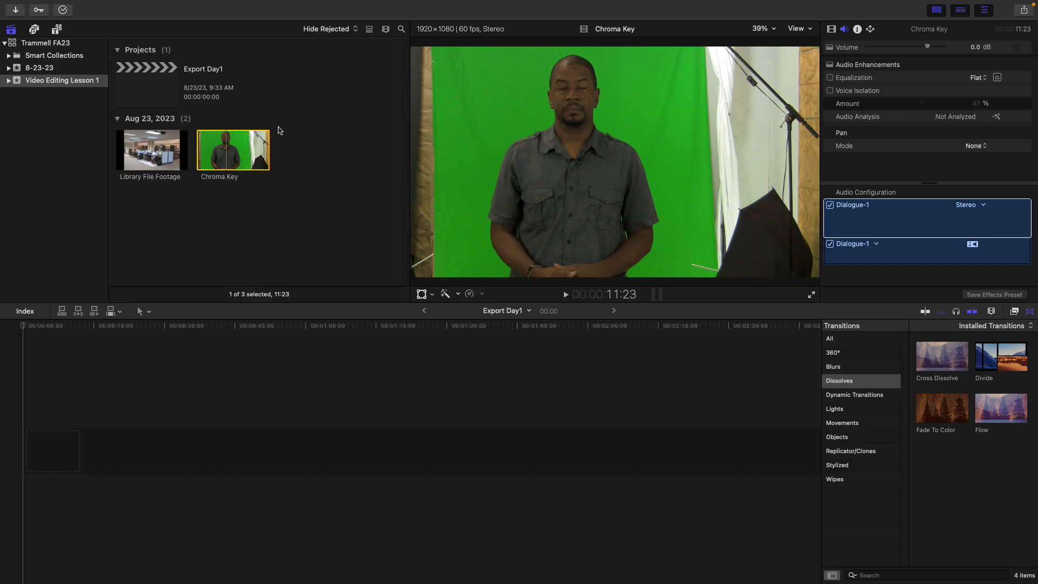
# Add the whole Library File Footage clip to the timeline and delete it again
pyautogui.click(154, 146)
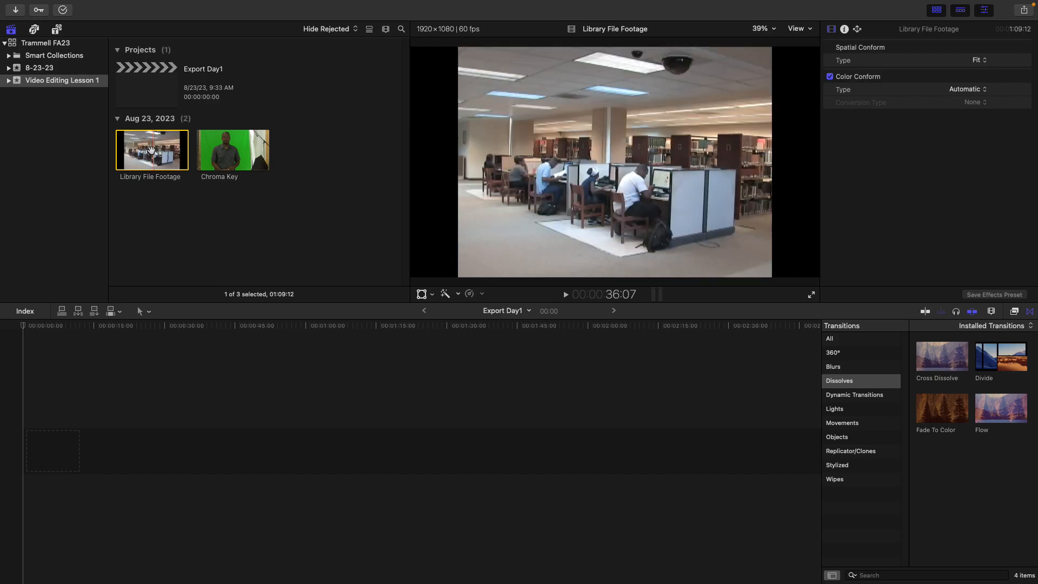
pyautogui.moveTo(152, 150); pyautogui.dragTo(35, 470)
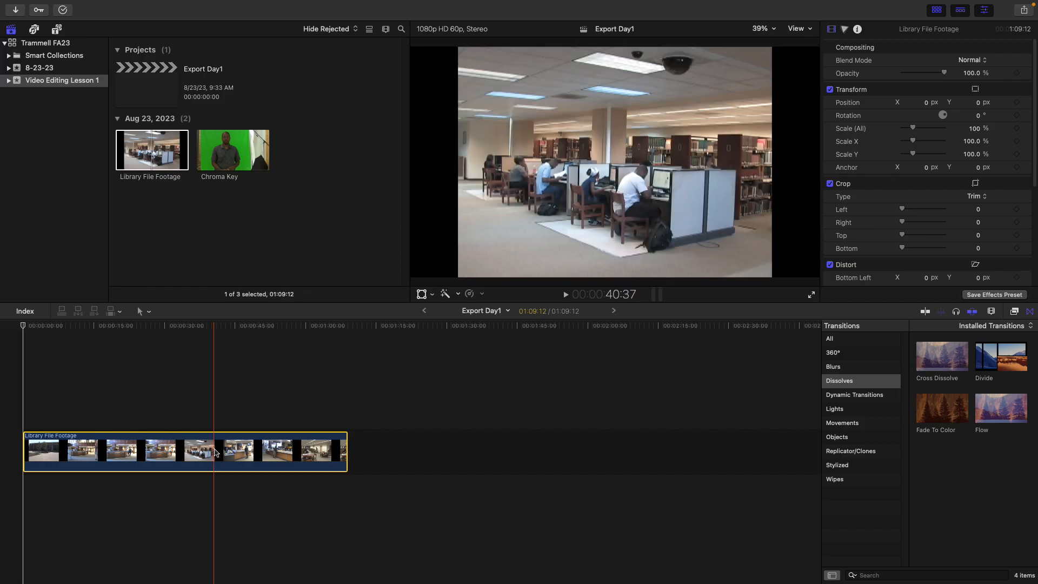
pyautogui.press('Delete')
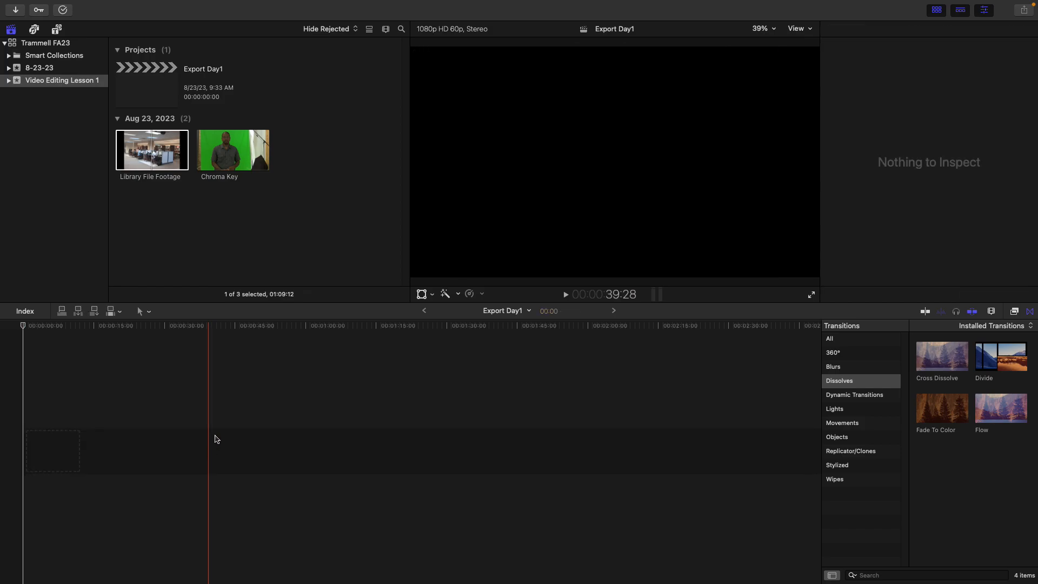
# Play the Library File Footage clip, mark an in point, and add the roughly 5-second range to the timeline
pyautogui.click(162, 156)
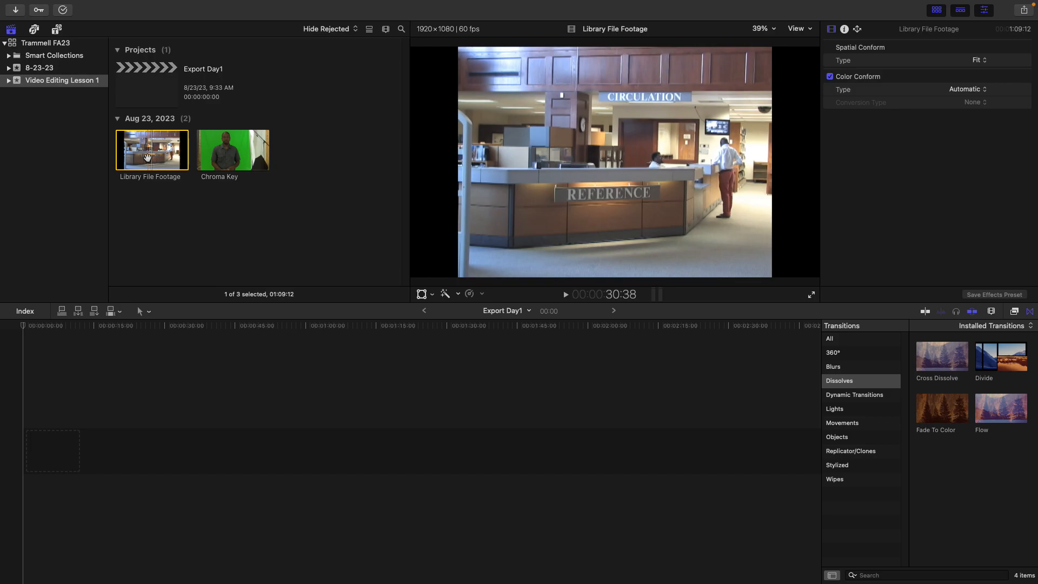
pyautogui.press('space')
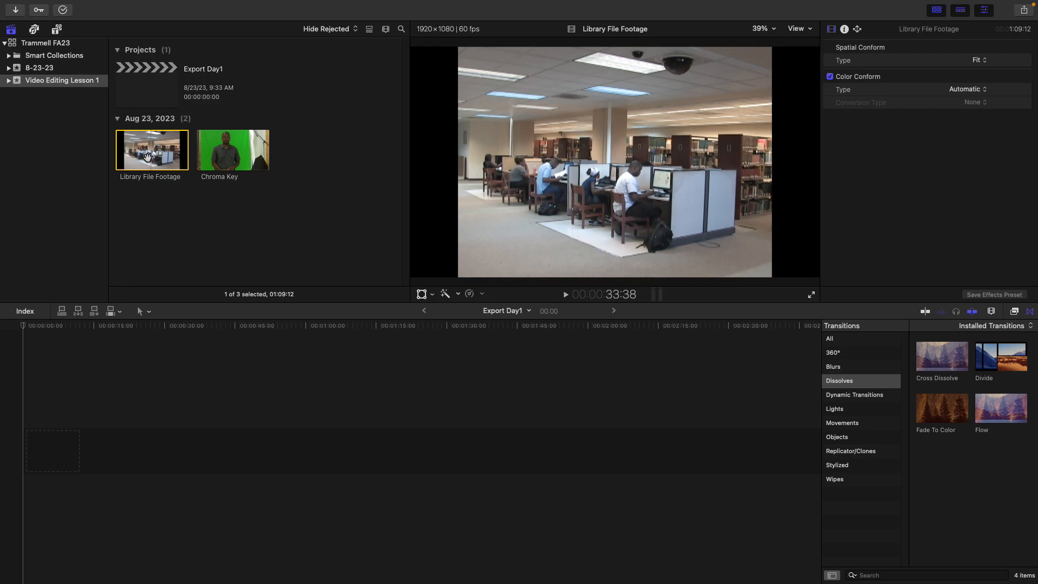
pyautogui.press('i')
pyautogui.press('space')
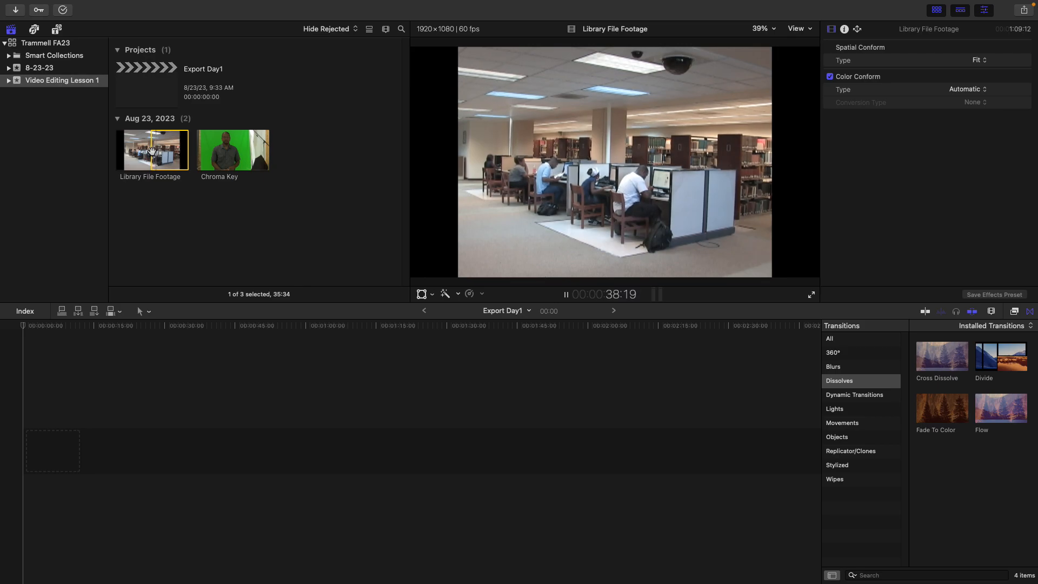
pyautogui.press('space')
pyautogui.moveTo(156, 150); pyautogui.dragTo(152, 150)
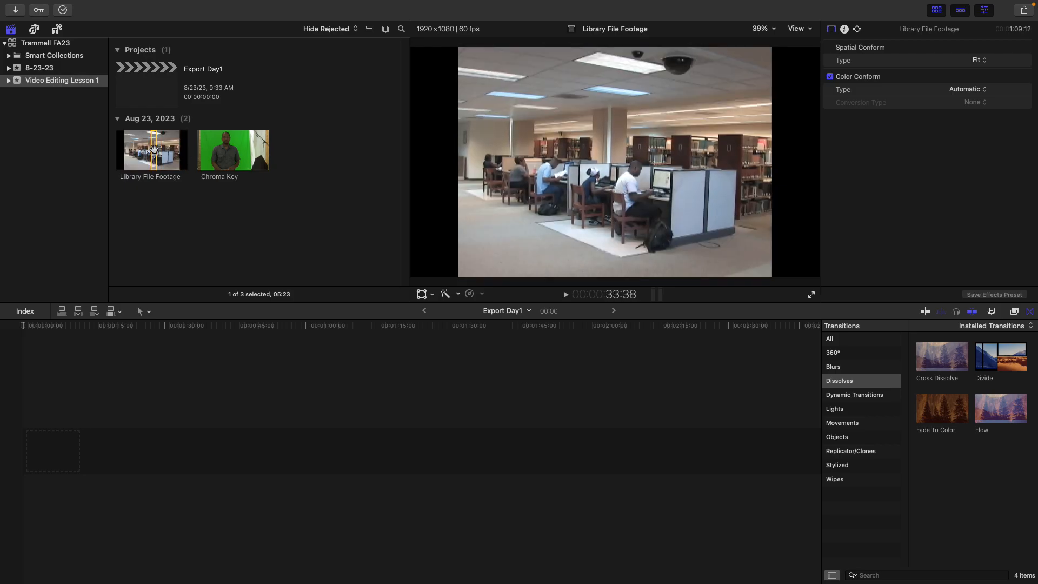
pyautogui.moveTo(153, 149); pyautogui.dragTo(50, 451)
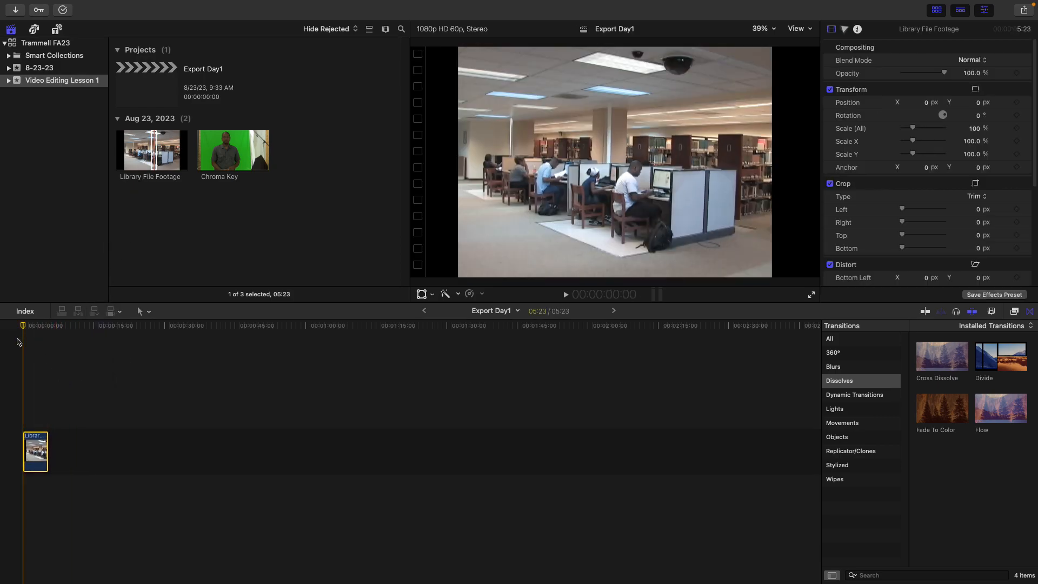
# Play back the edited clip and zoom the timeline to fit its contents
pyautogui.press('space')
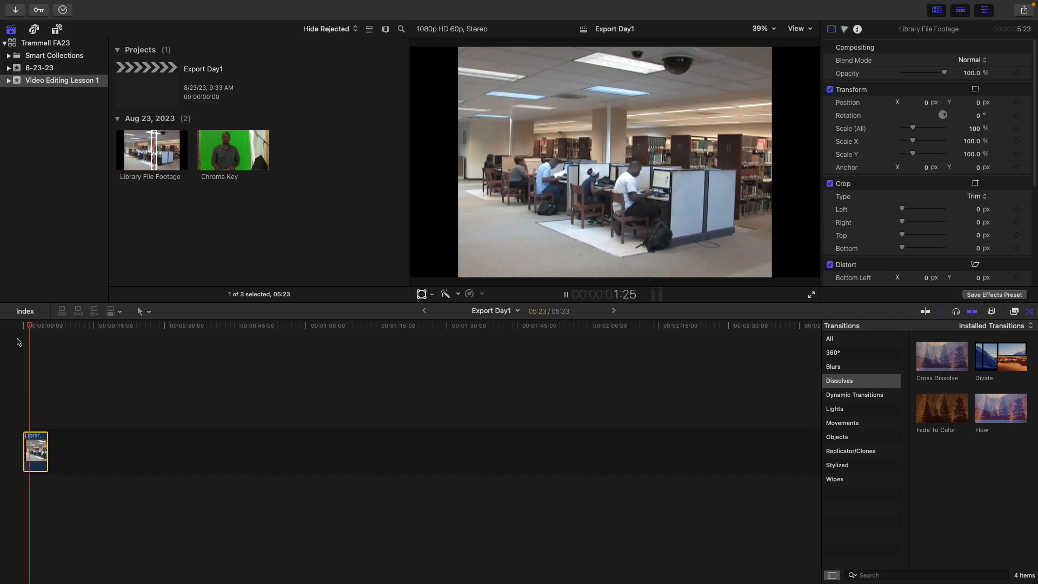
pyautogui.press('space')
pyautogui.click(155, 146)
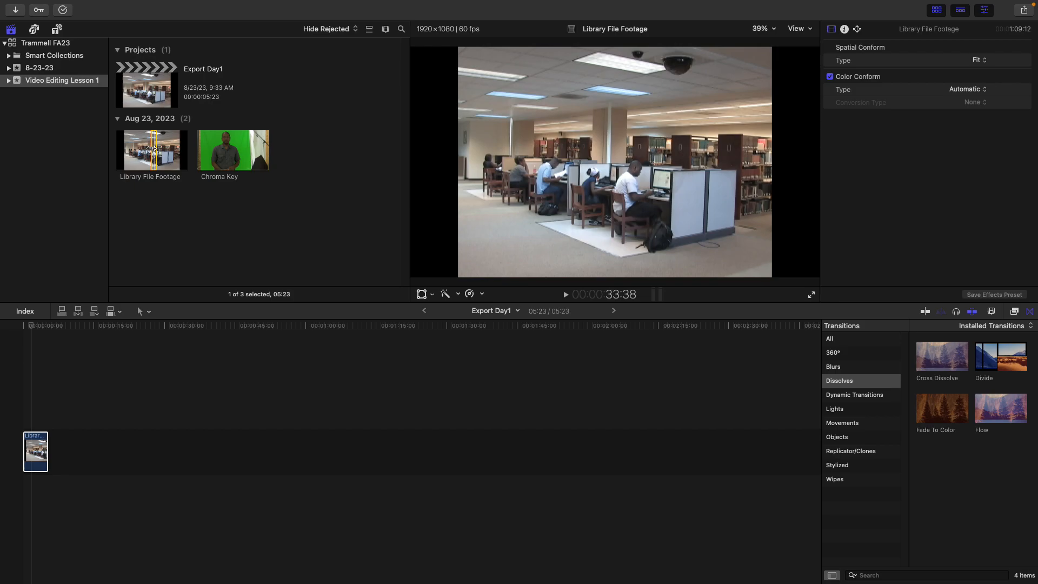
pyautogui.hotkey('shift', 'z')
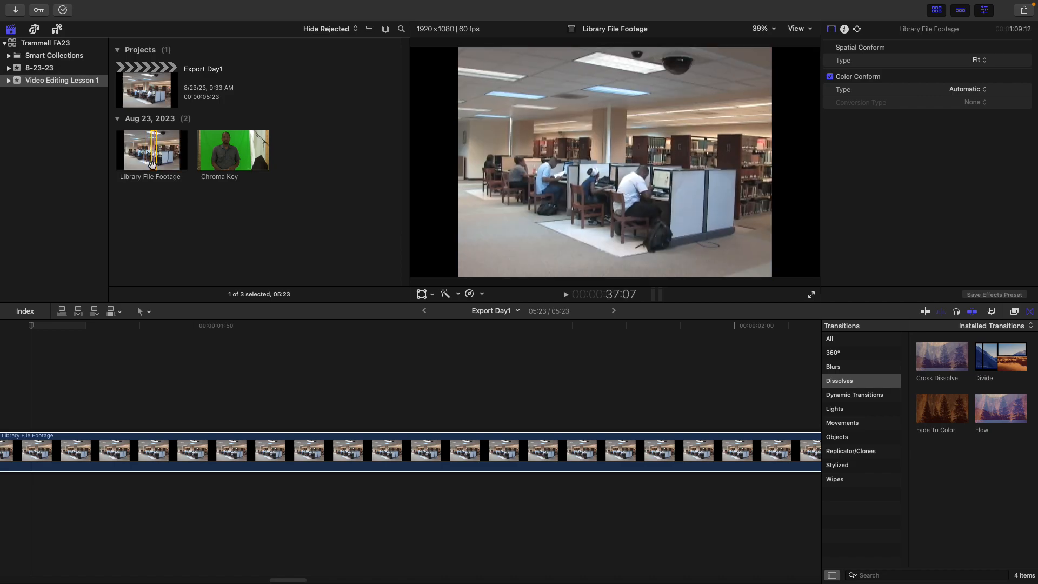
# Preview the Library File Footage clip by skimming through it in the browser
pyautogui.click(122, 331)
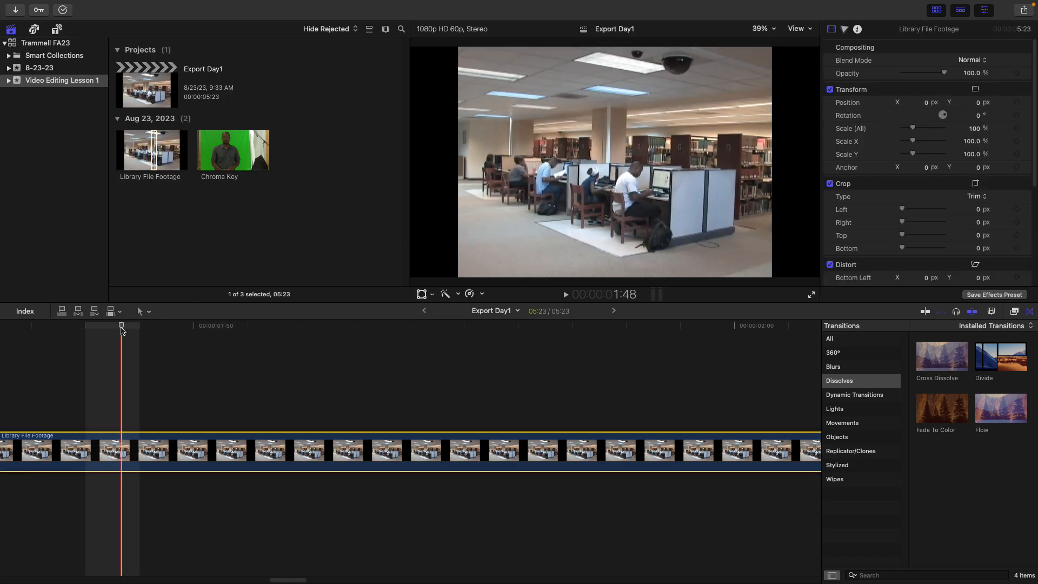
pyautogui.hotkey('shift', 'z')
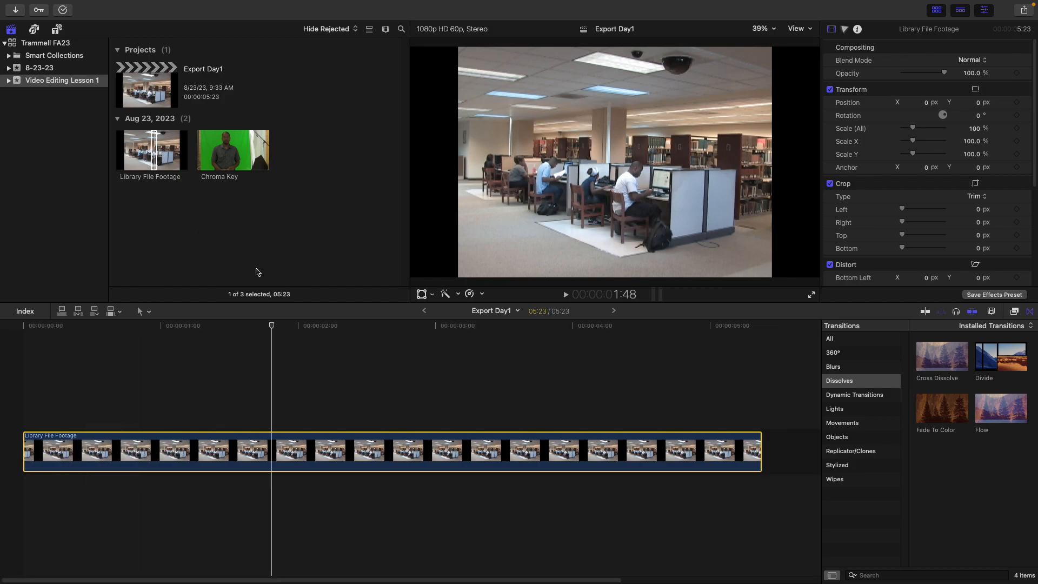
pyautogui.click(170, 169)
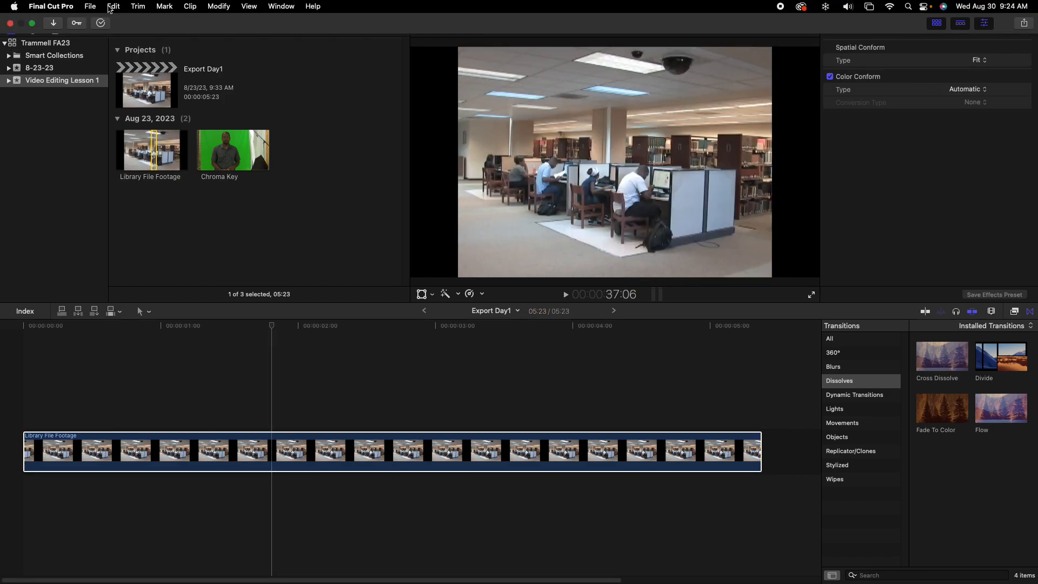
pyautogui.click(111, 7)
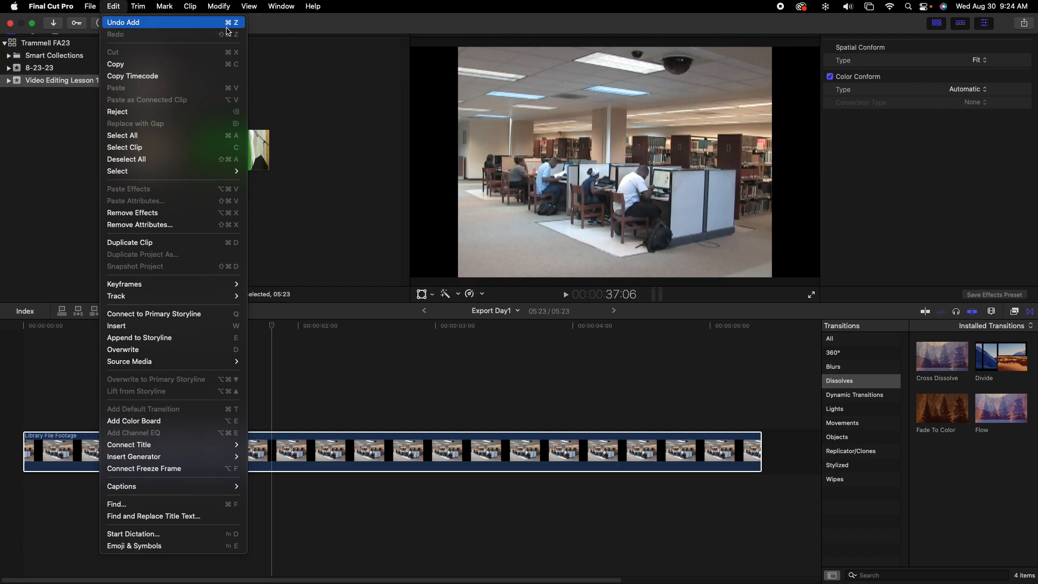
pyautogui.click(348, 394)
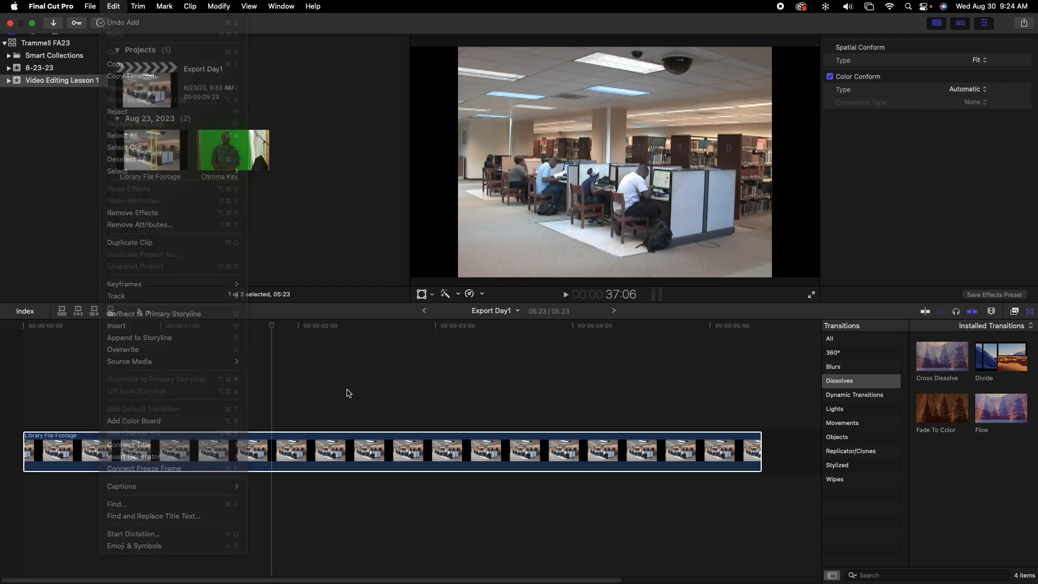
pyautogui.click(155, 153)
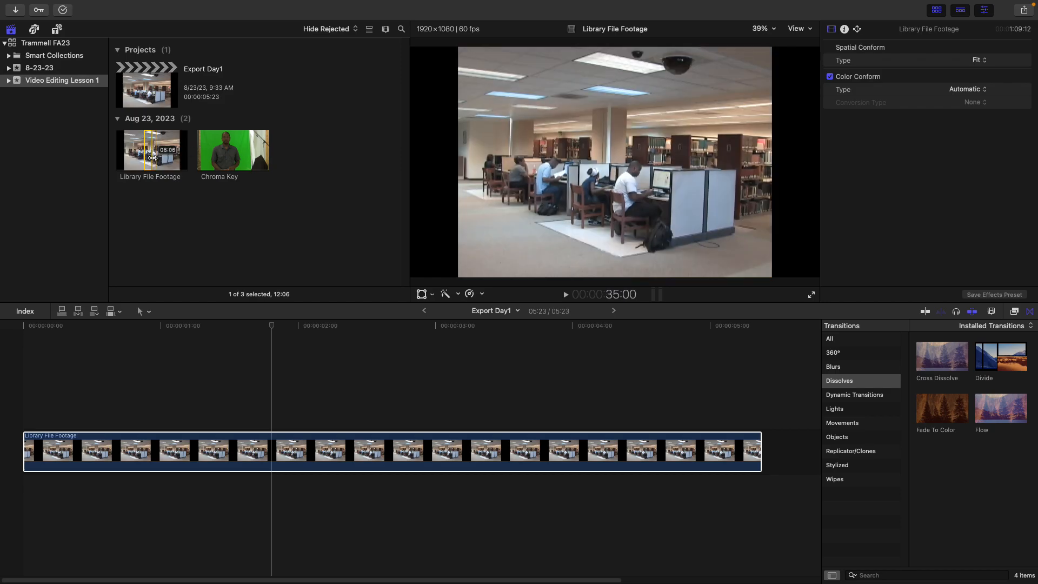
pyautogui.click(147, 157)
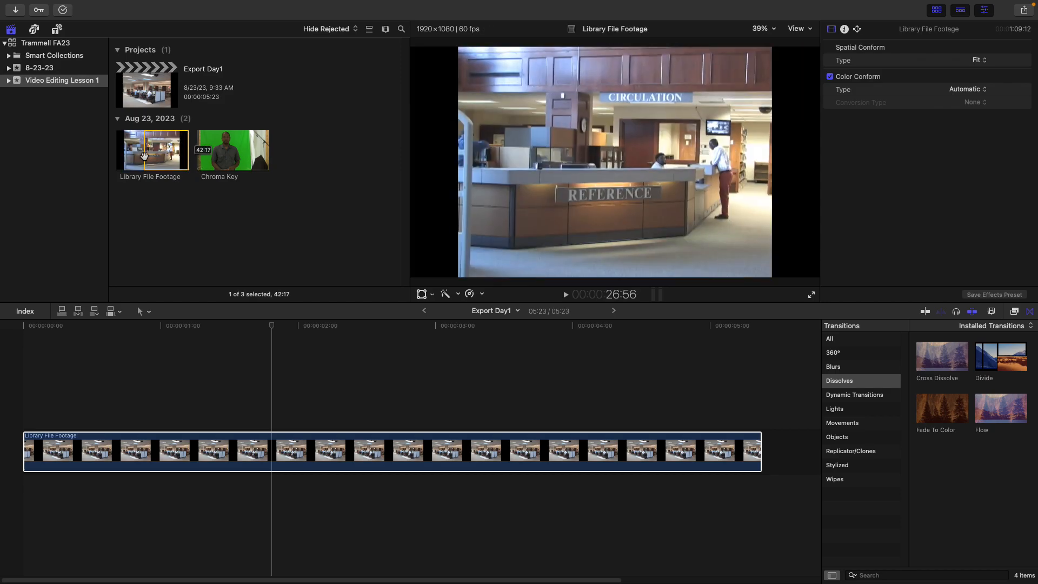
pyautogui.moveTo(145, 154); pyautogui.dragTo(77, 151)
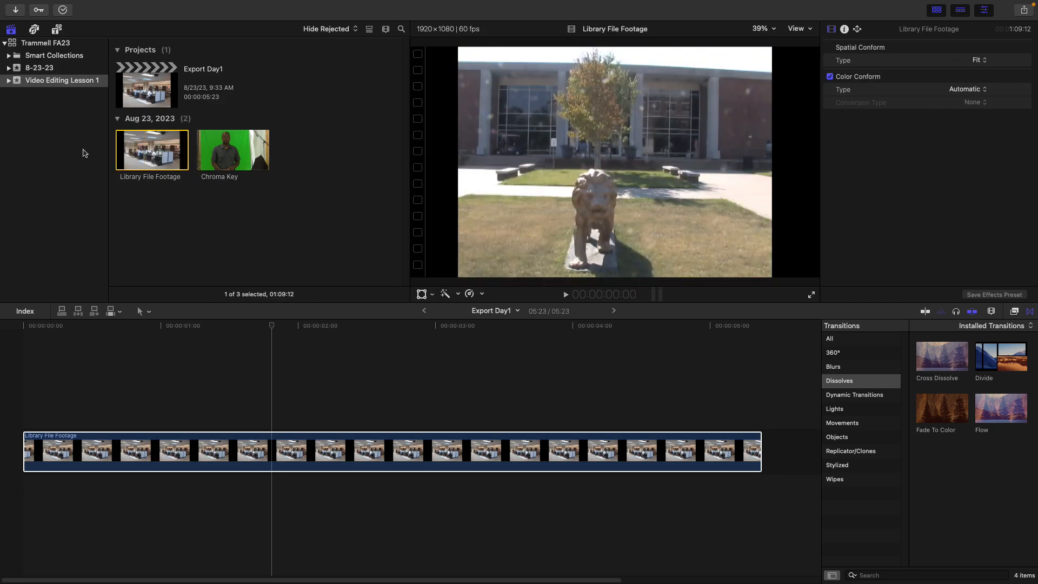
pyautogui.press('-')
pyautogui.press('Escape')
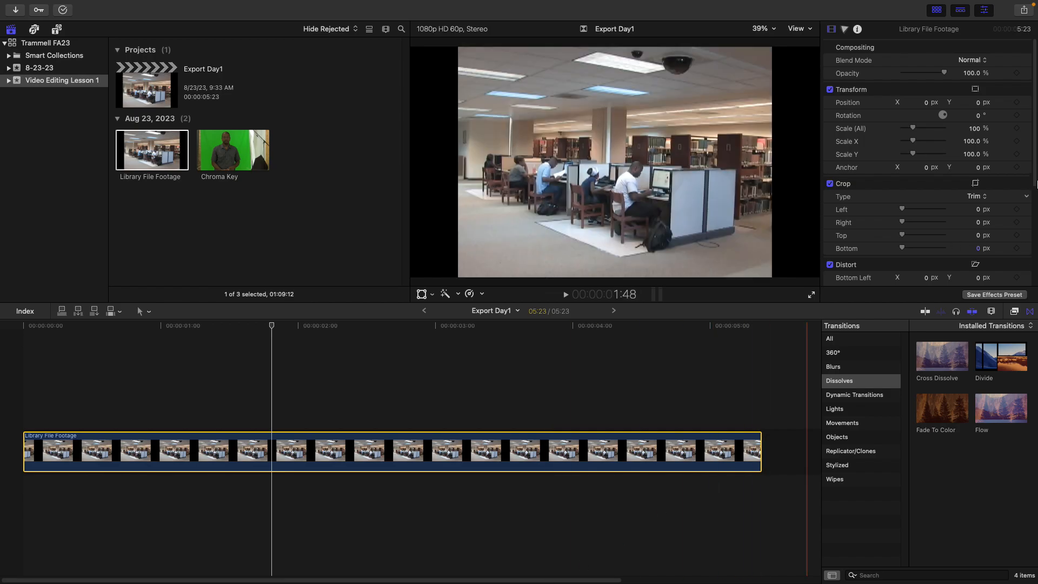
# Zoom the timeline out and append the whole Library File Footage clip after the existing clip
pyautogui.click(991, 312)
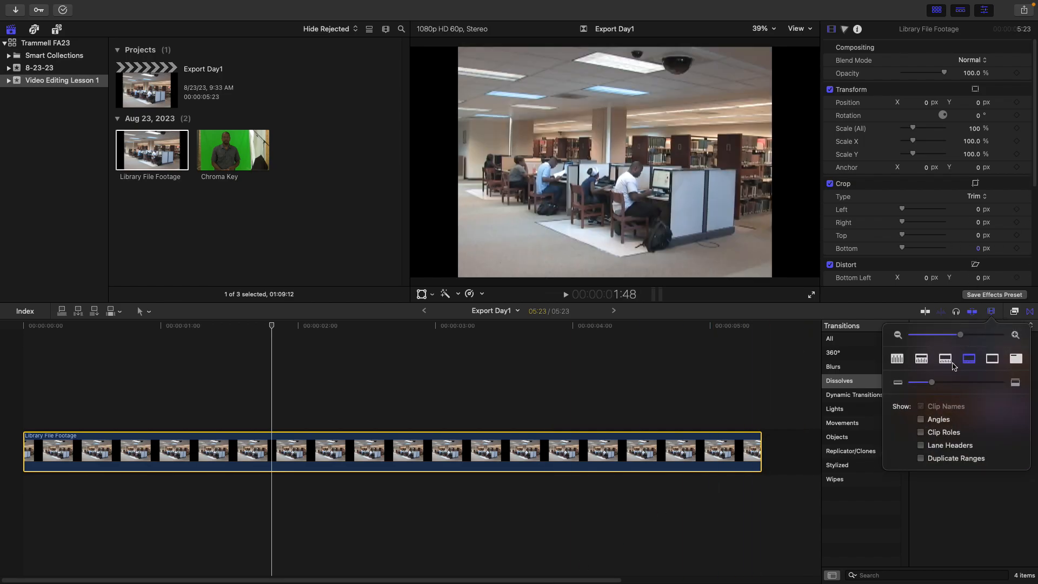
pyautogui.moveTo(962, 335); pyautogui.dragTo(906, 343)
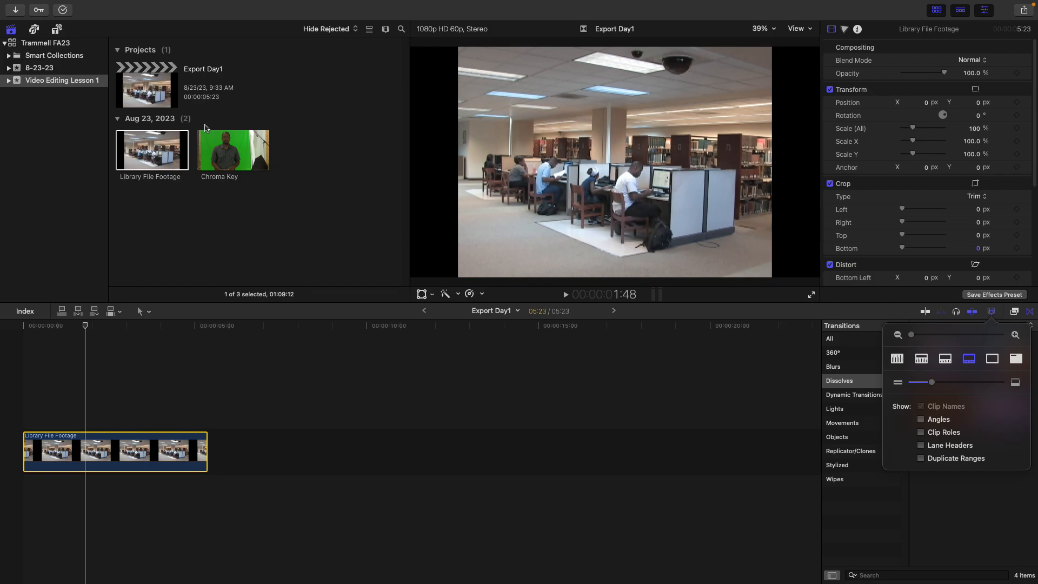
pyautogui.moveTo(153, 150); pyautogui.dragTo(233, 439)
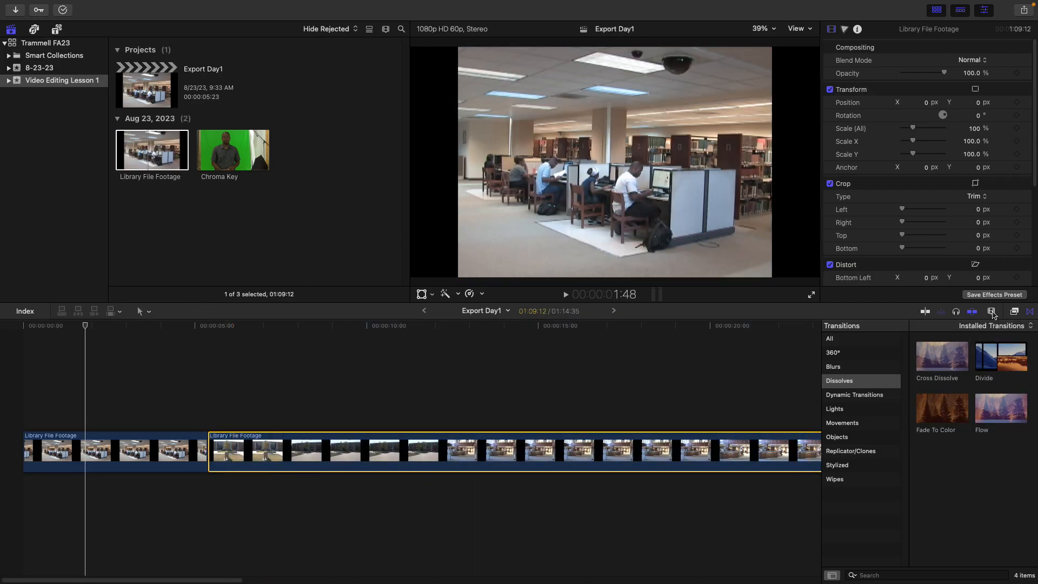
# Add the Chroma Key clip to the end of the timeline
pyautogui.click(991, 311)
pyautogui.moveTo(978, 335); pyautogui.dragTo(943, 336)
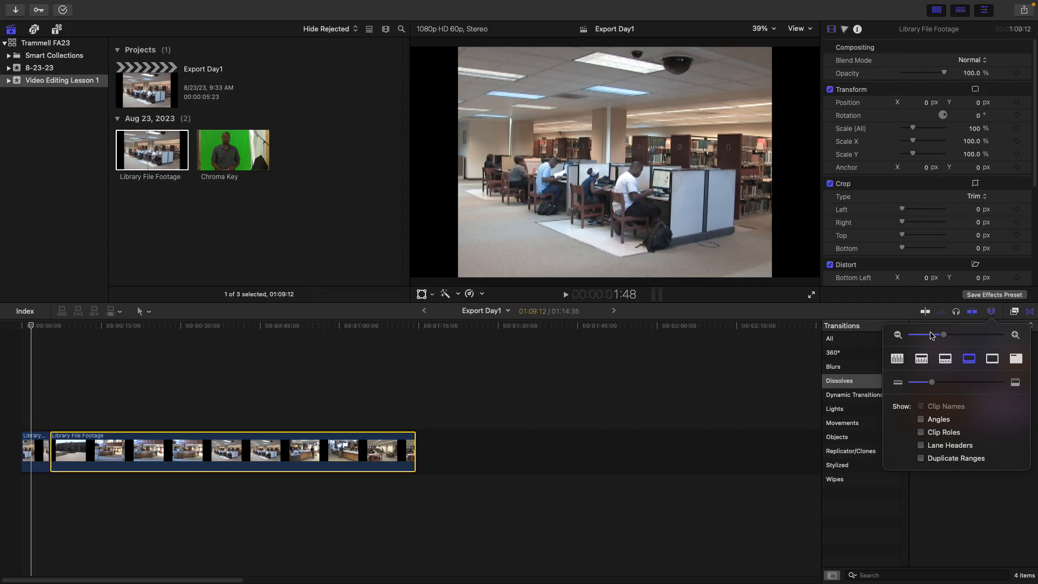
pyautogui.moveTo(231, 151); pyautogui.dragTo(427, 458)
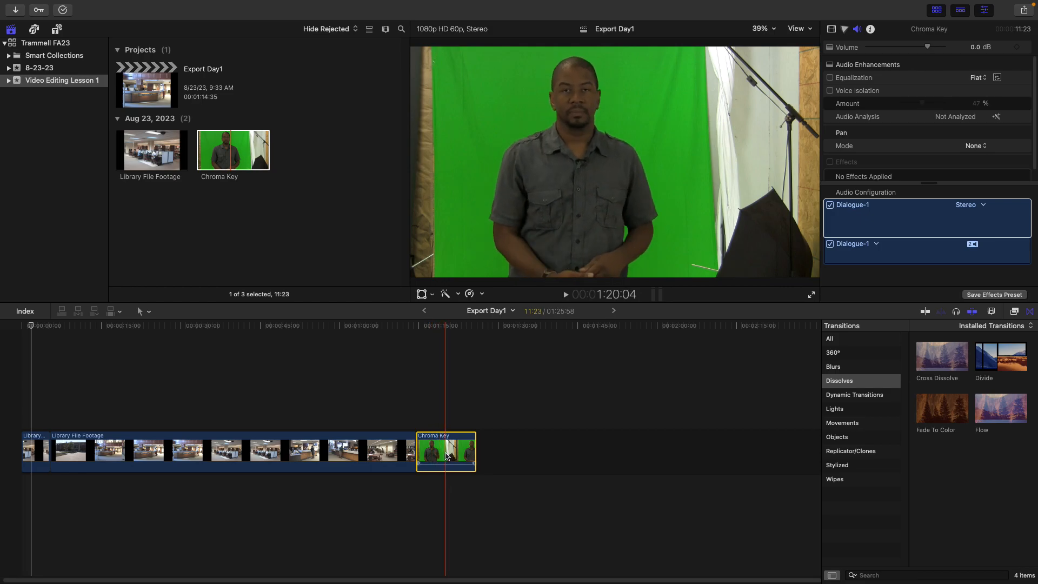
# Move the Chroma Key clip between the two Library File Footage clips and back to the end
pyautogui.moveTo(448, 455); pyautogui.dragTo(80, 455)
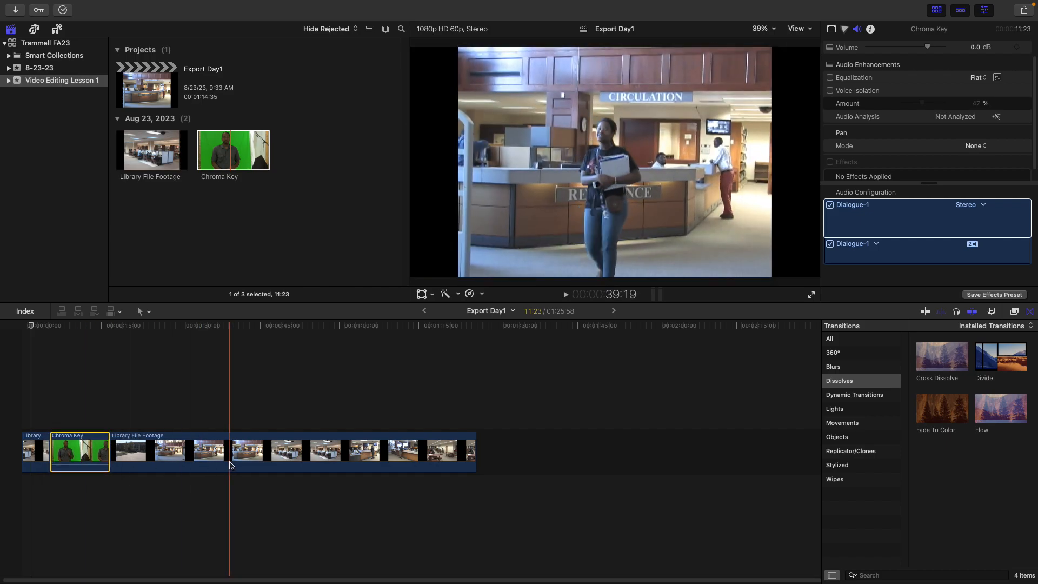
pyautogui.moveTo(88, 453); pyautogui.dragTo(540, 448)
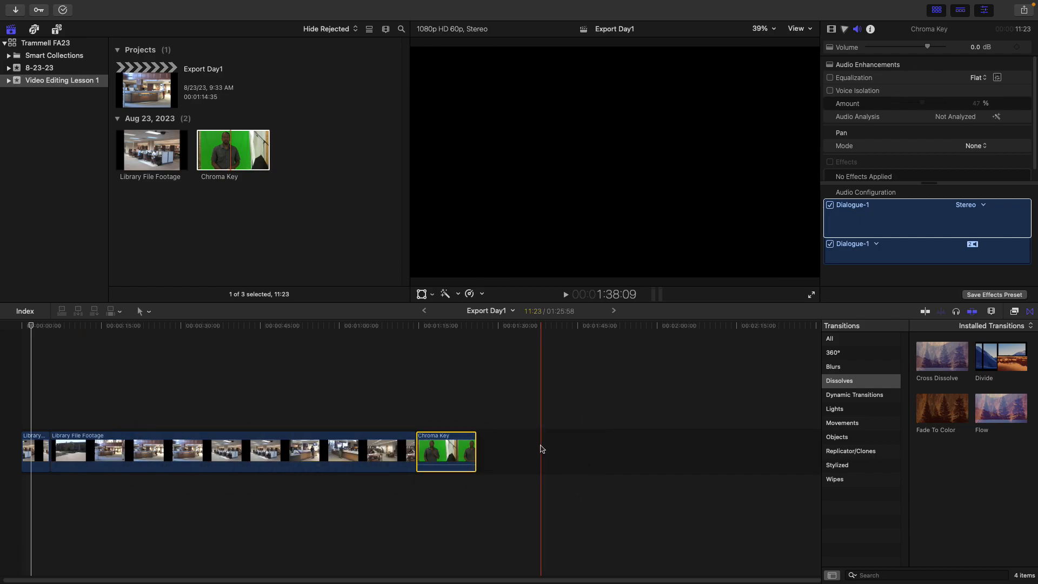
pyautogui.moveTo(438, 451); pyautogui.dragTo(220, 439)
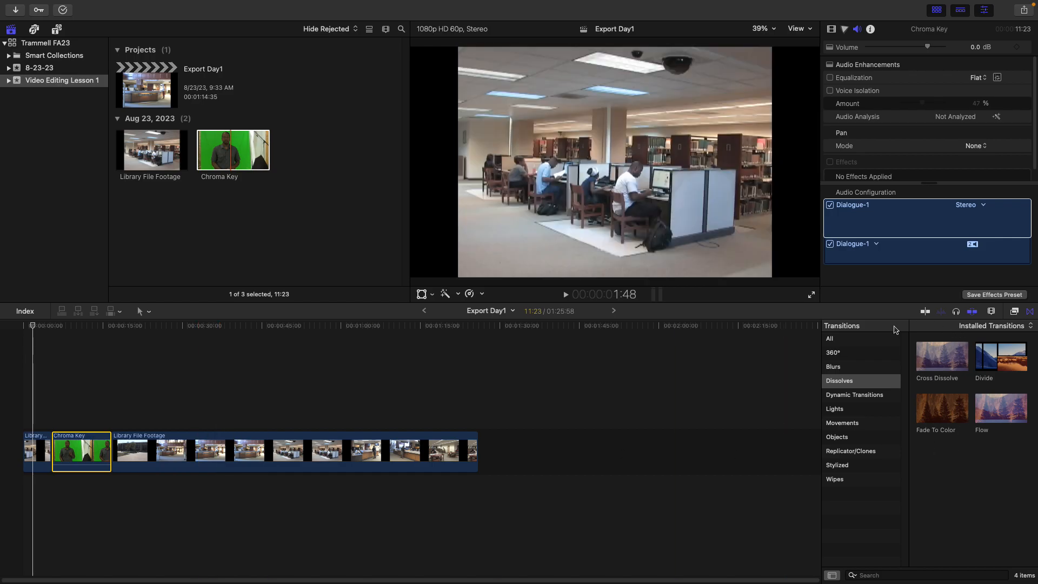
pyautogui.moveTo(84, 449); pyautogui.dragTo(449, 448)
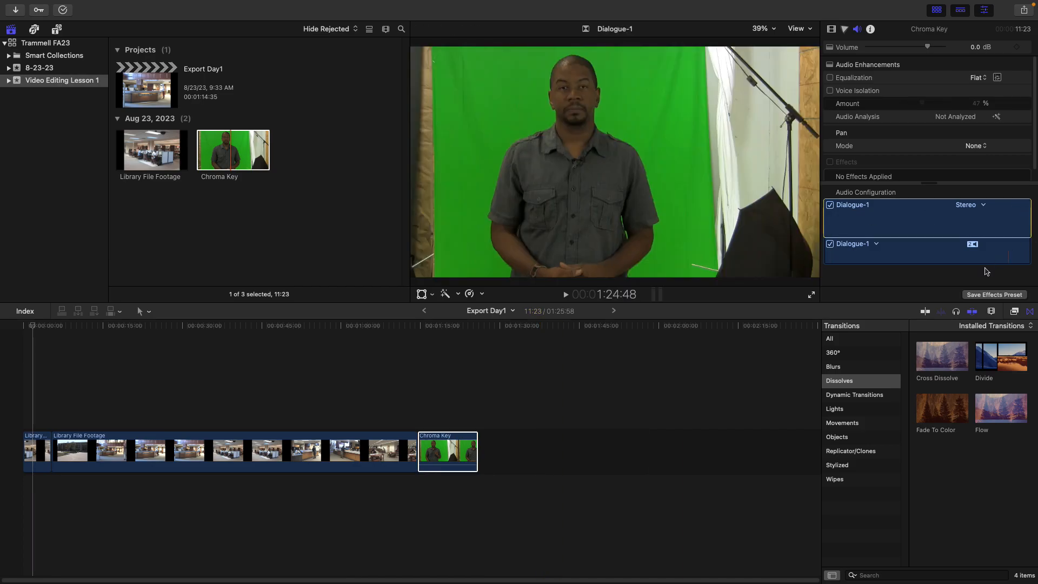
pyautogui.click(974, 313)
pyautogui.moveTo(463, 456); pyautogui.dragTo(538, 448)
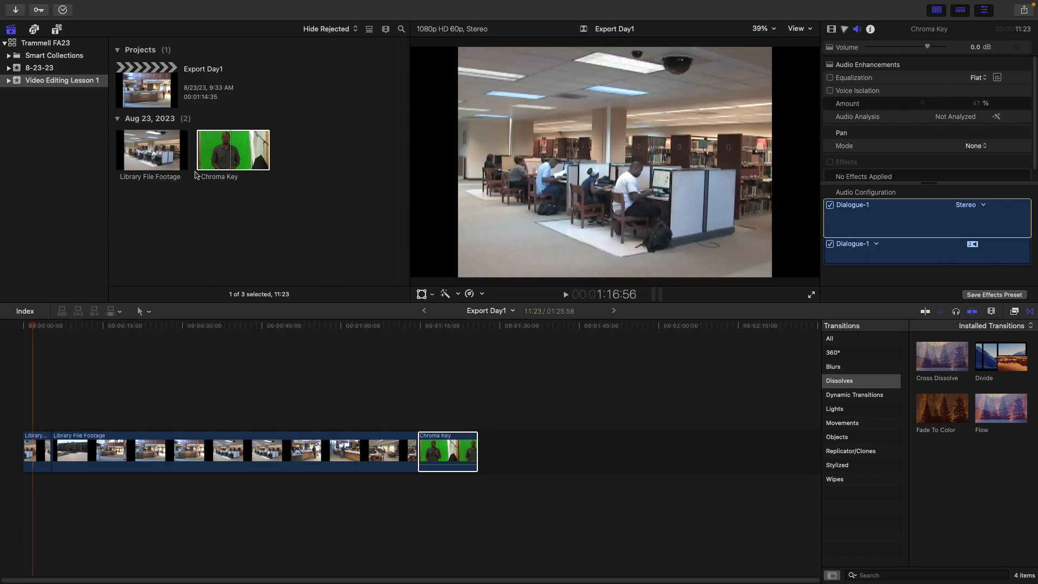
# Delete the Chroma Key clip from the timeline
pyautogui.click(224, 161)
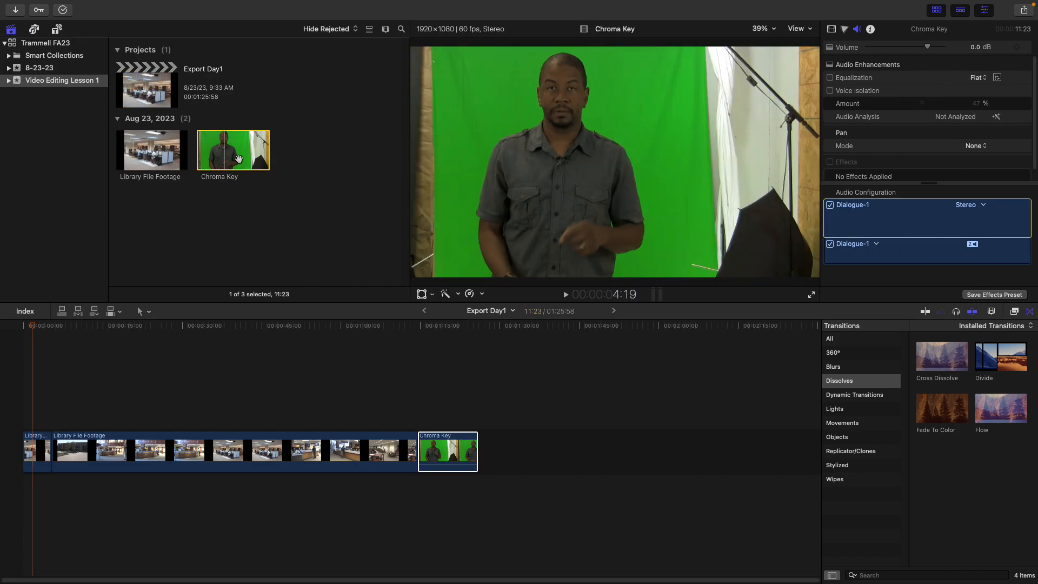
pyautogui.click(157, 158)
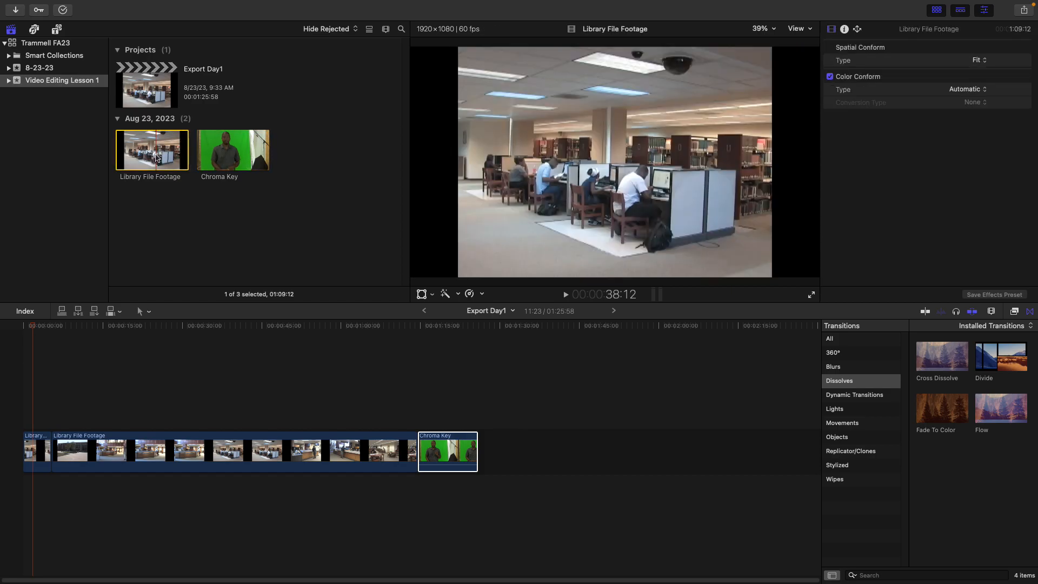
pyautogui.click(443, 450)
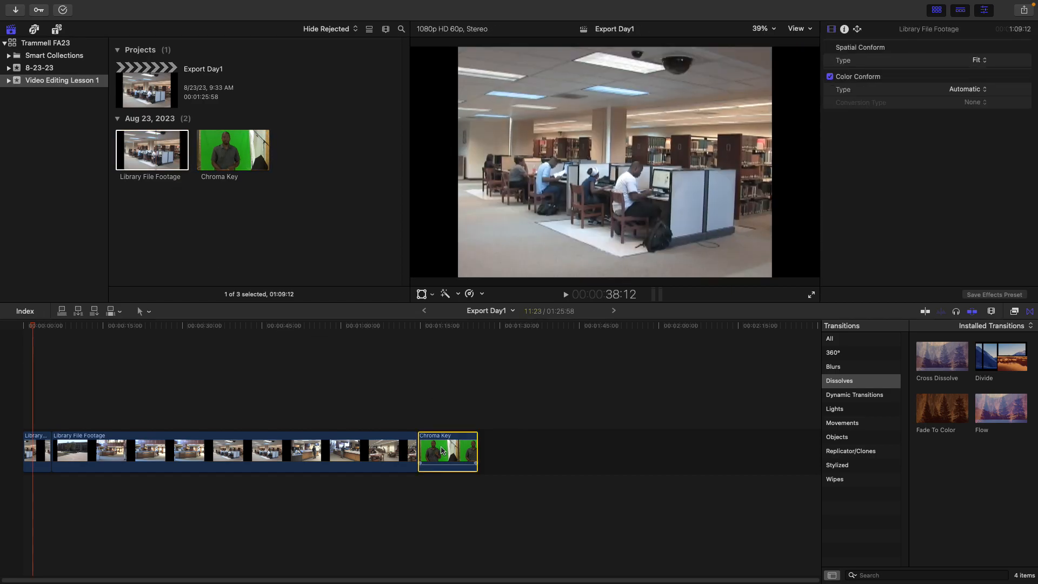
pyautogui.press('Delete')
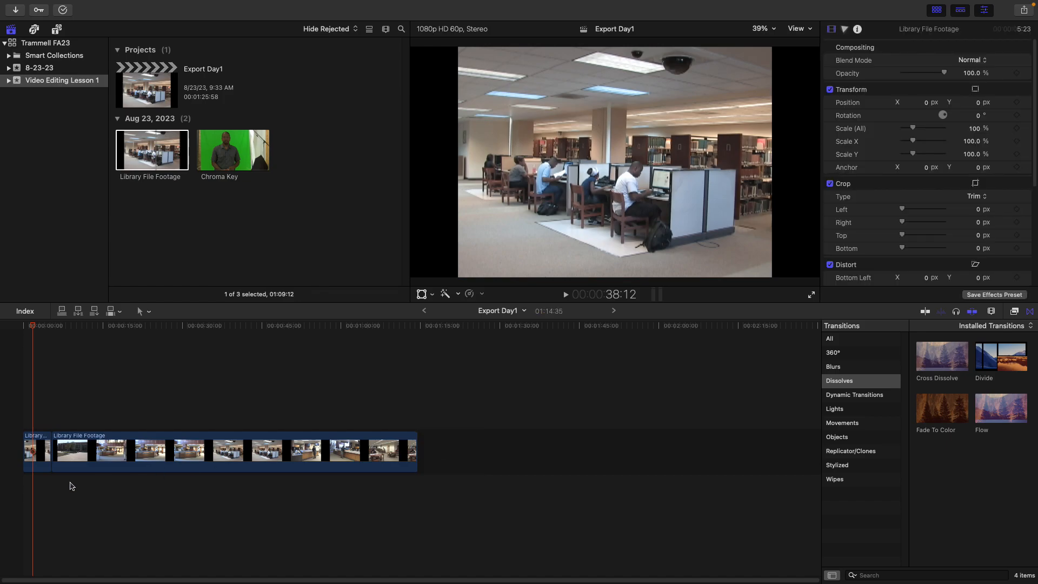
# Delete the short Library File Footage clip at the start of the timeline
pyautogui.click(40, 450)
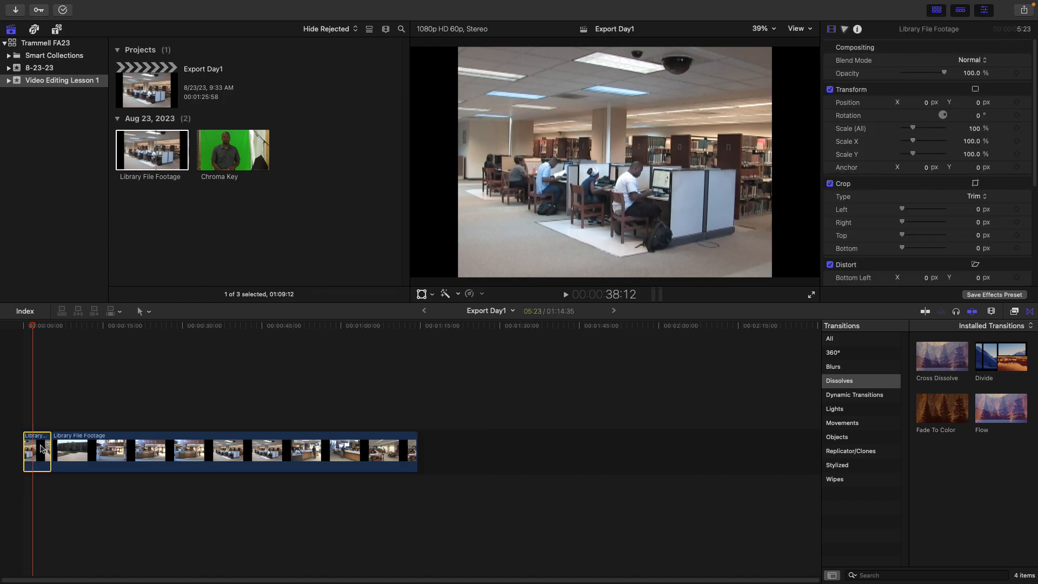
pyautogui.press('Delete')
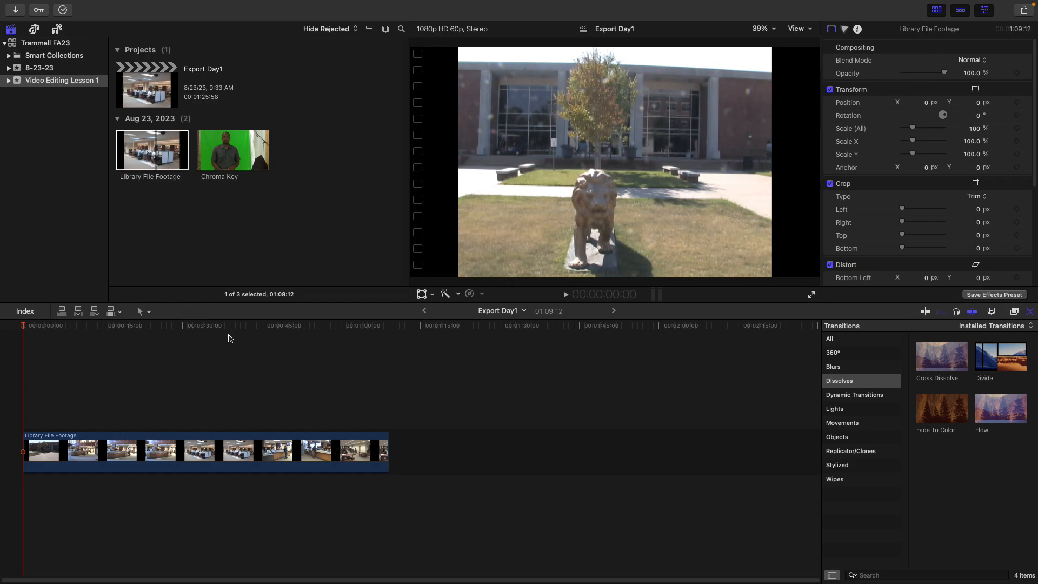
pyautogui.click(243, 326)
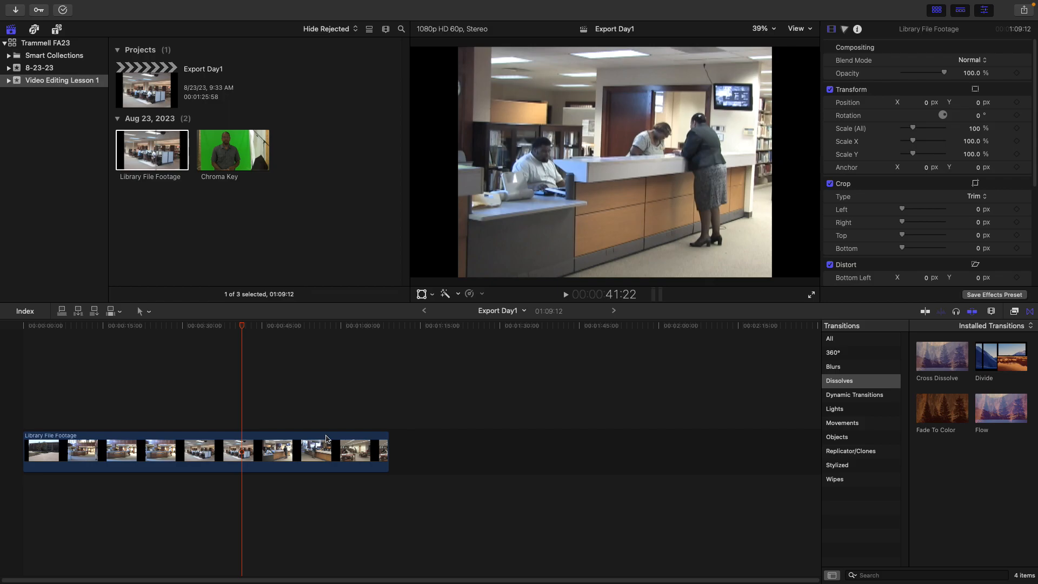
pyautogui.click(270, 455)
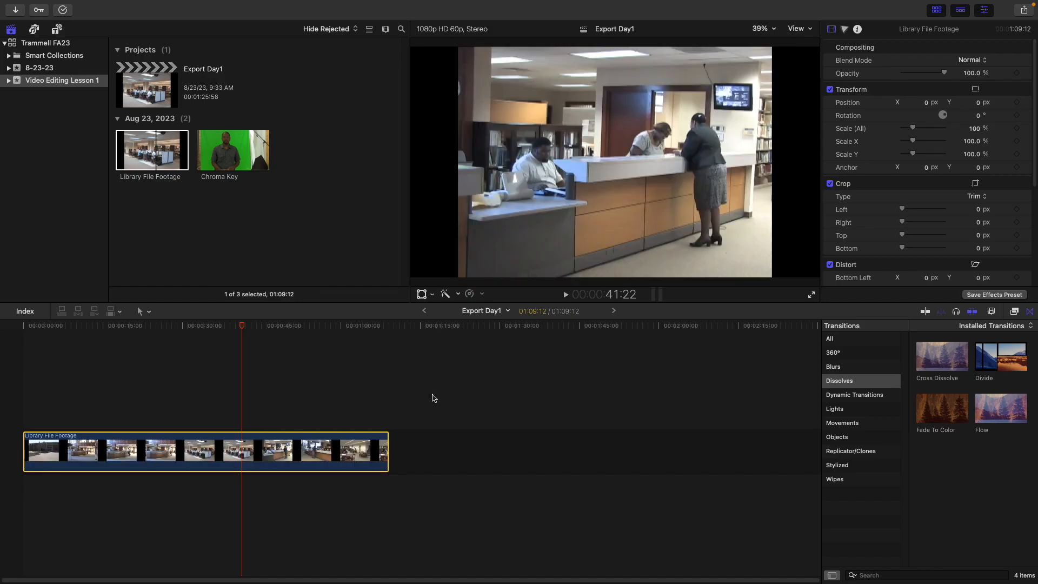
pyautogui.press('b')
pyautogui.press('a')
pyautogui.press('b')
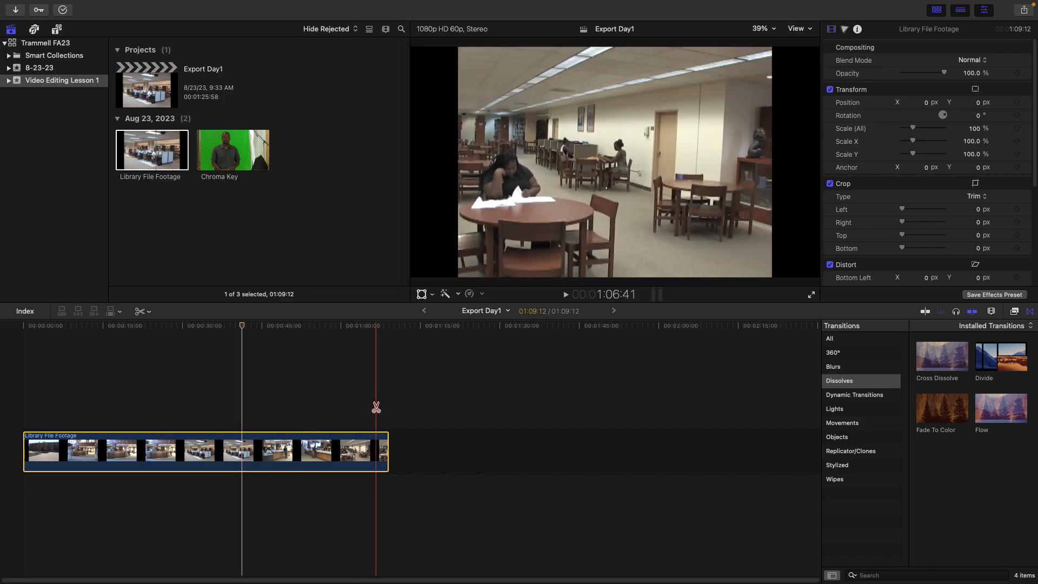
pyautogui.press('a')
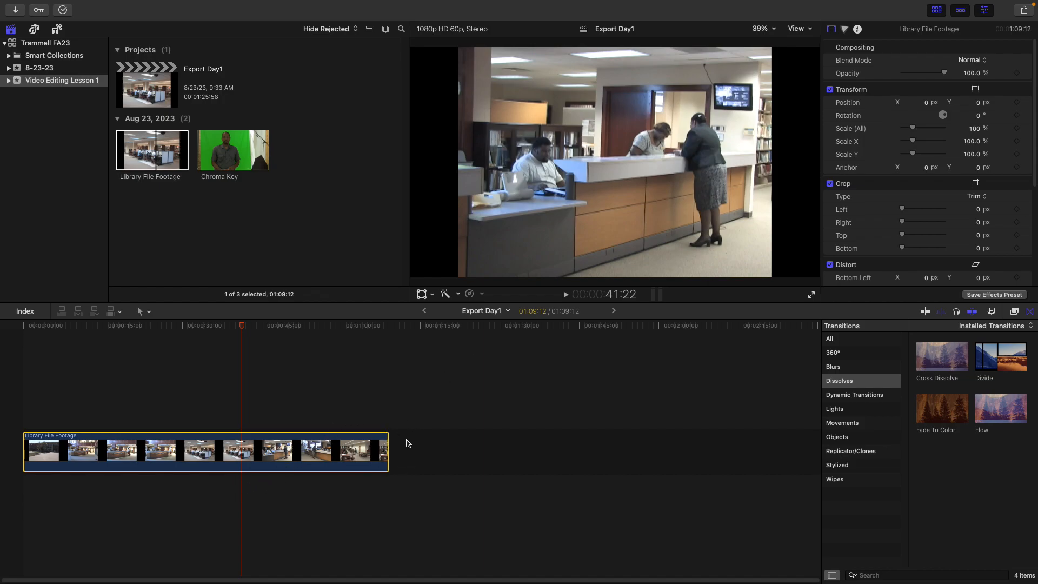
pyautogui.click(310, 412)
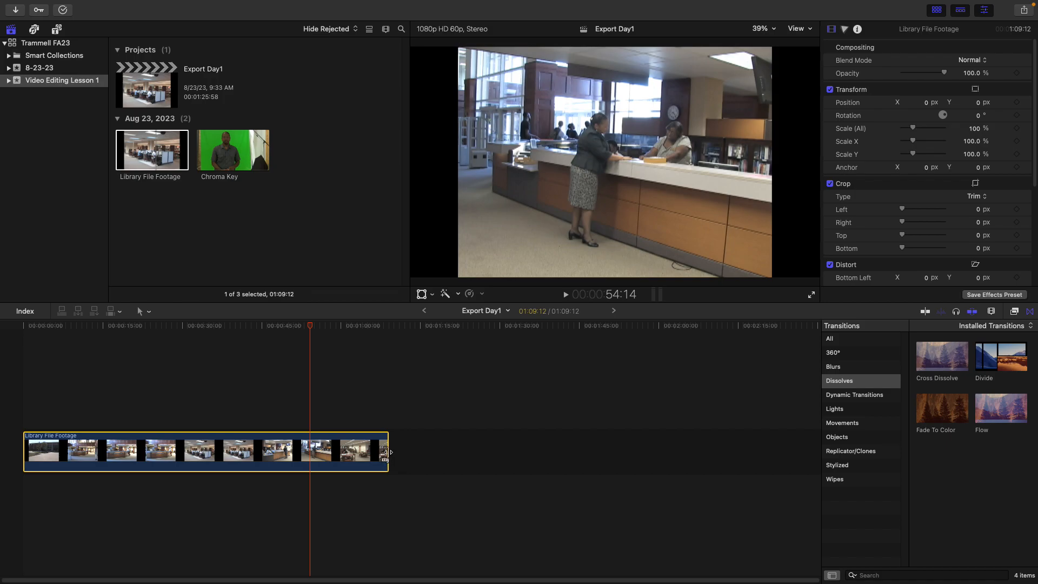
# Trim the end of the Library File Footage clip shorter and extend it back to its full length
pyautogui.moveTo(384, 452); pyautogui.dragTo(249, 457)
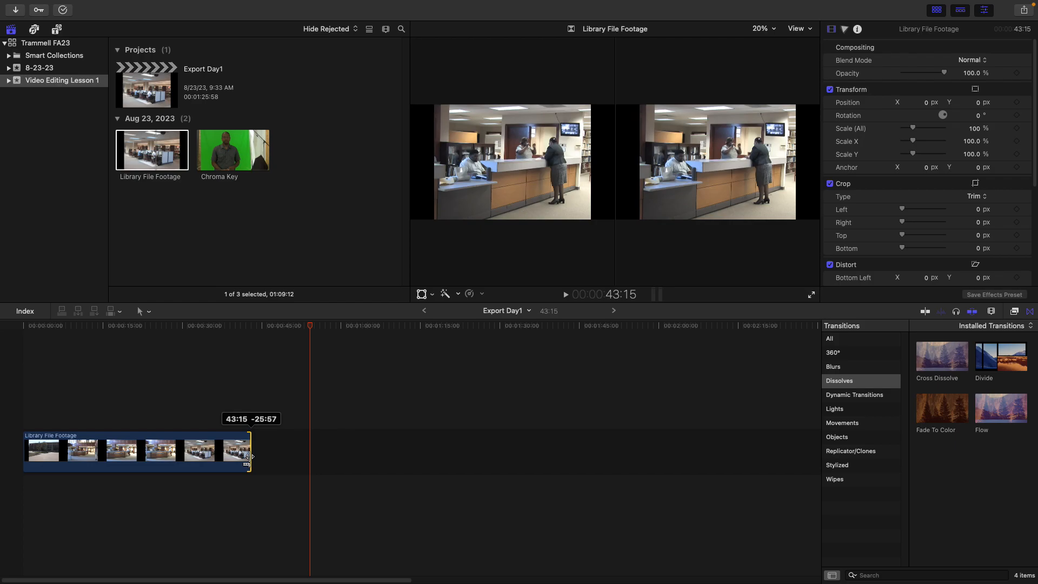
pyautogui.moveTo(249, 457); pyautogui.dragTo(468, 458)
pyautogui.moveTo(388, 450); pyautogui.dragTo(371, 447)
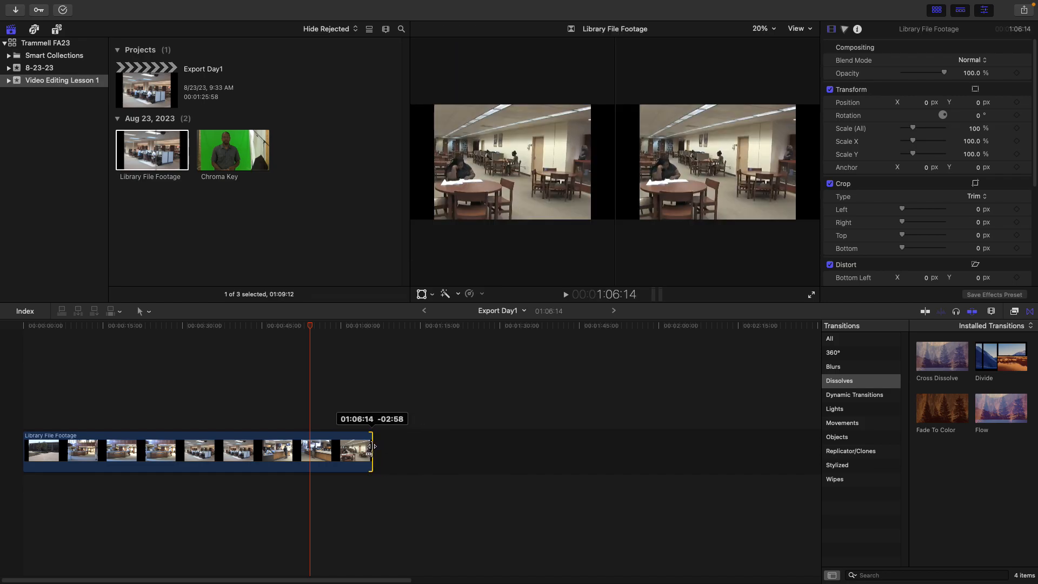
pyautogui.moveTo(372, 446); pyautogui.dragTo(372, 446)
pyautogui.moveTo(372, 446); pyautogui.dragTo(370, 447)
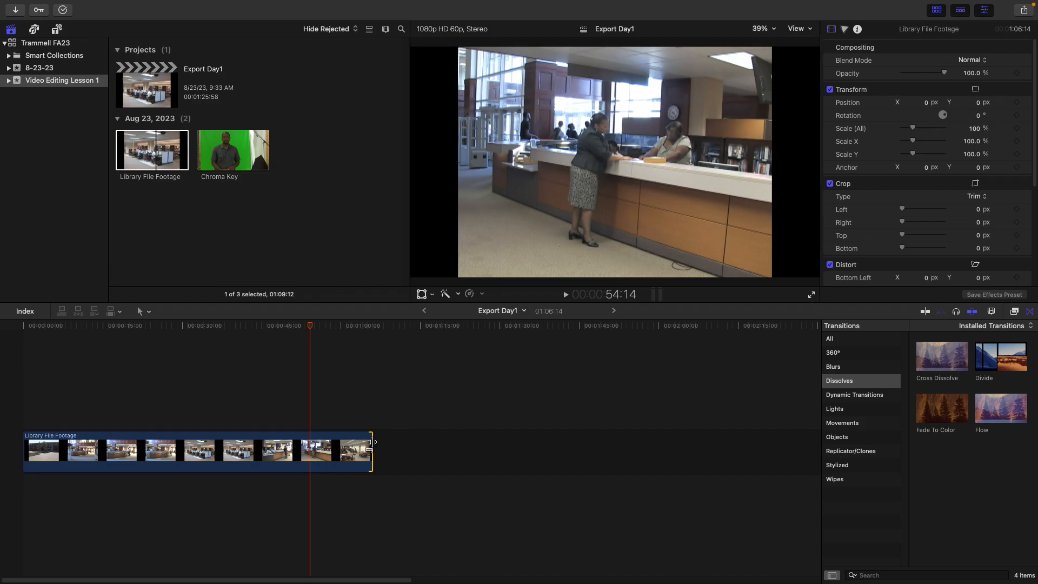
pyautogui.moveTo(372, 452); pyautogui.dragTo(464, 460)
pyautogui.moveTo(386, 451); pyautogui.dragTo(413, 452)
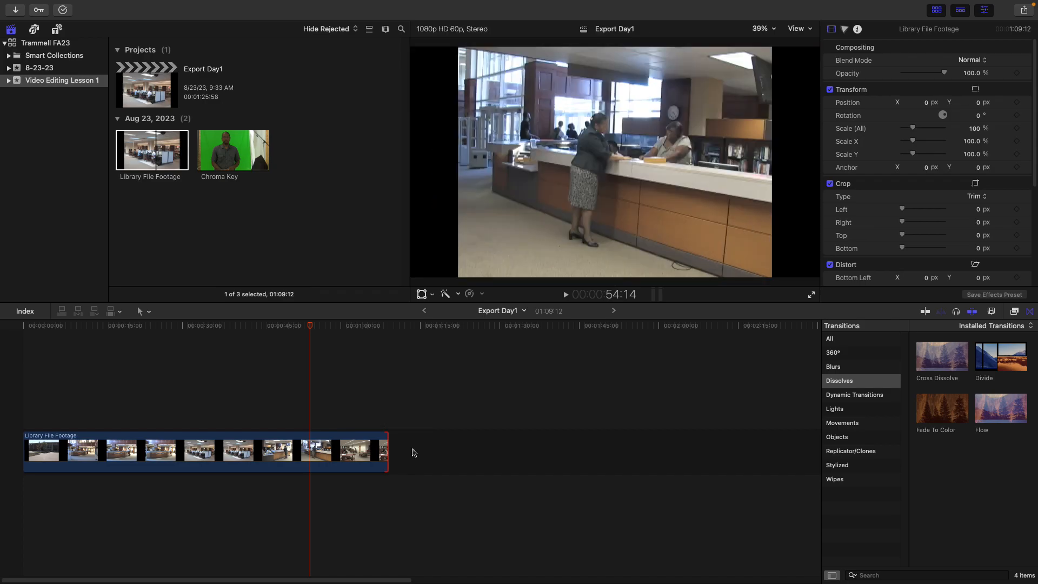
pyautogui.press('Down')
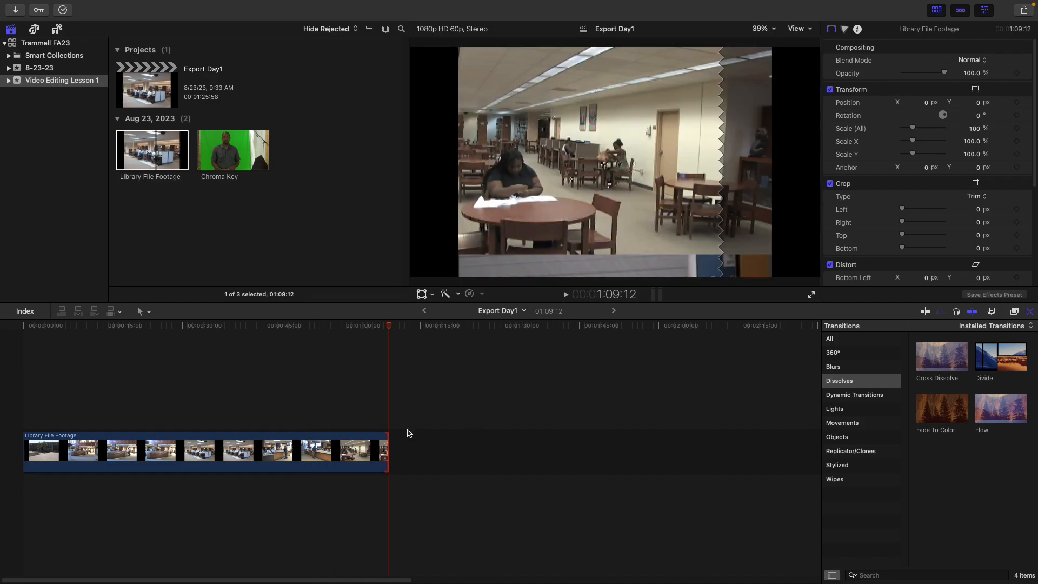
# Trim the end of the Library File Footage clip back to about 1:04, then drag it out to full length again
pyautogui.moveTo(389, 327); pyautogui.dragTo(366, 327)
pyautogui.moveTo(387, 442); pyautogui.dragTo(367, 441)
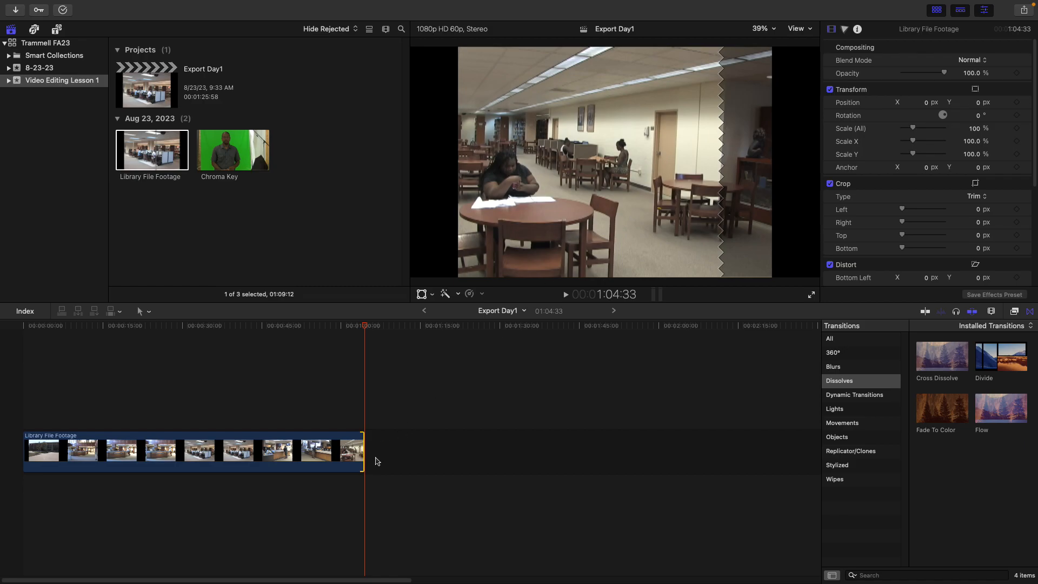
pyautogui.moveTo(363, 451); pyautogui.dragTo(388, 452)
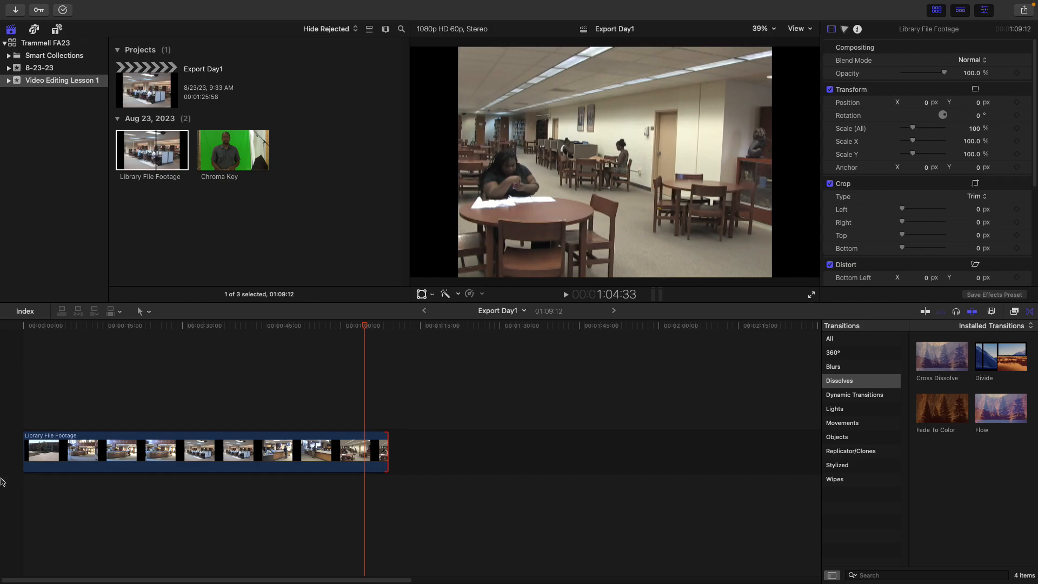
# Trim the start of the clip to leave about 32 seconds, then extend it back to its full length
pyautogui.click(90, 447)
pyautogui.moveTo(24, 452); pyautogui.dragTo(225, 465)
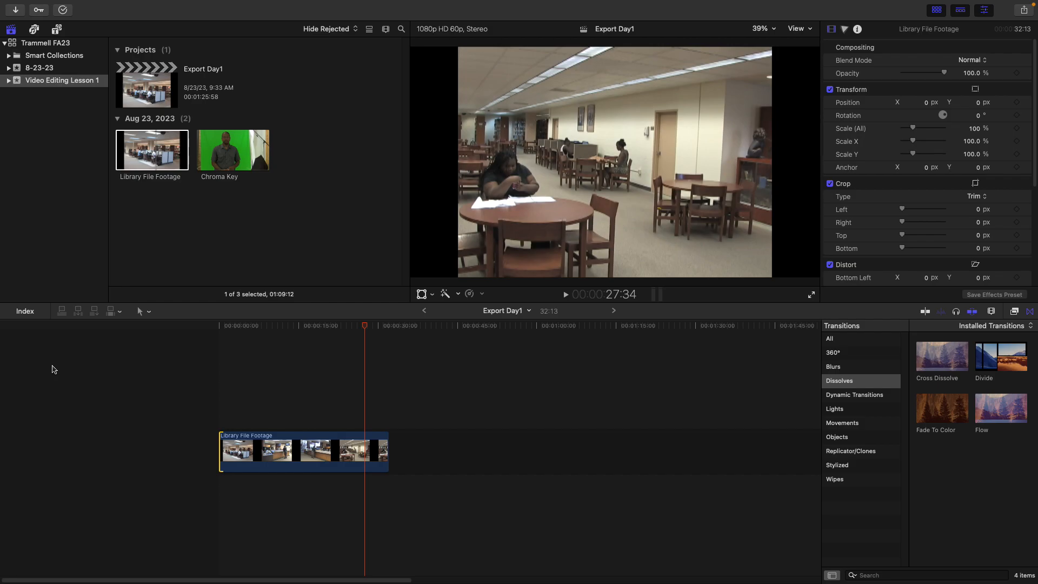
pyautogui.click(992, 312)
pyautogui.moveTo(913, 335); pyautogui.dragTo(878, 339)
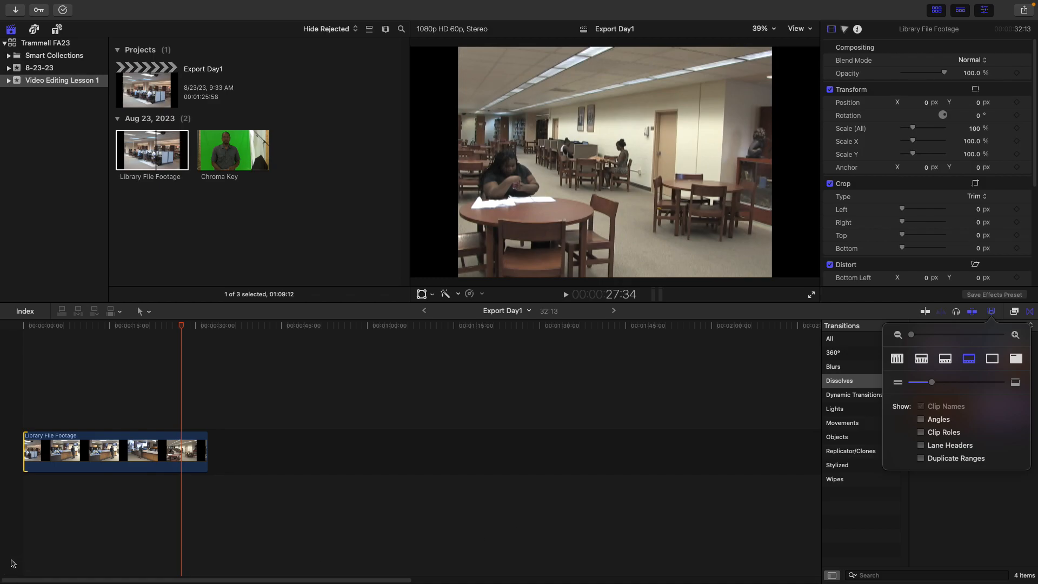
pyautogui.moveTo(73, 2)
pyautogui.moveTo(206, 449); pyautogui.dragTo(325, 457)
pyautogui.click(25, 452)
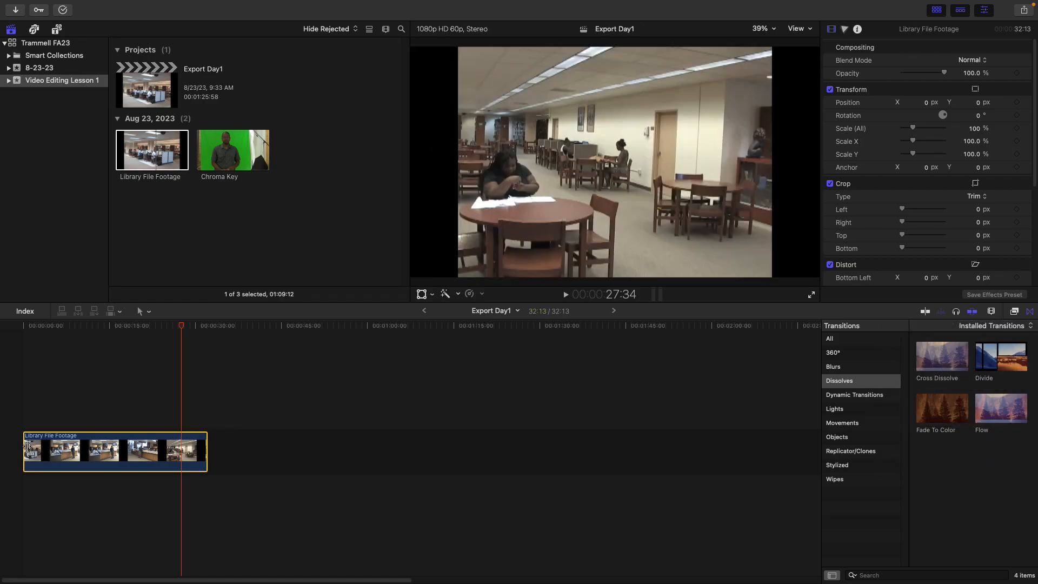
pyautogui.moveTo(24, 451)
pyautogui.mouseDown()
pyautogui.moveTo(3, 450)
pyautogui.moveTo(125, 463)
pyautogui.moveTo(4, 455)
pyautogui.mouseUp()
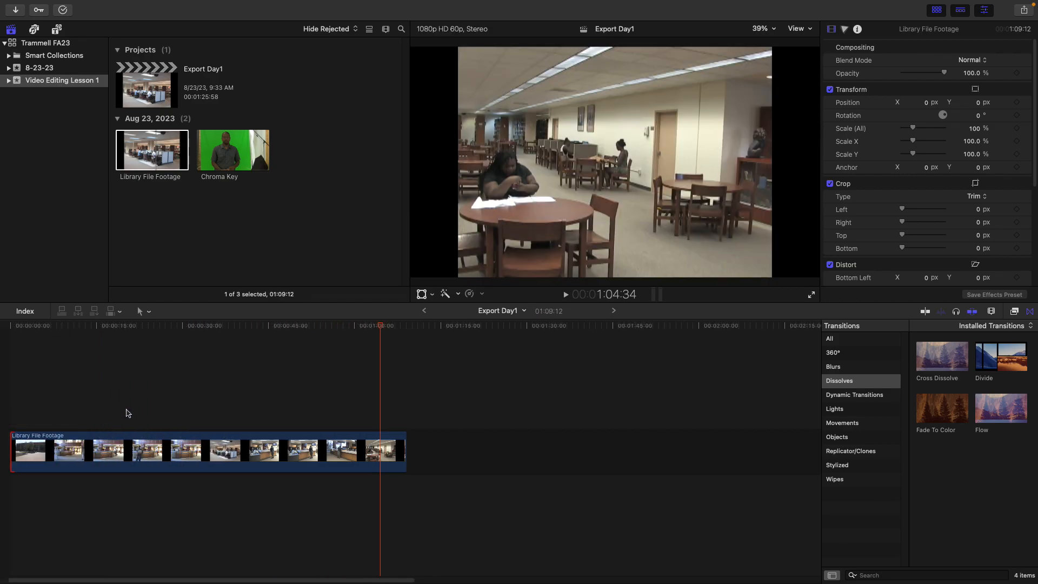
# Split the Library File Footage clip at about 54 seconds with the Blade tool
pyautogui.click(63, 327)
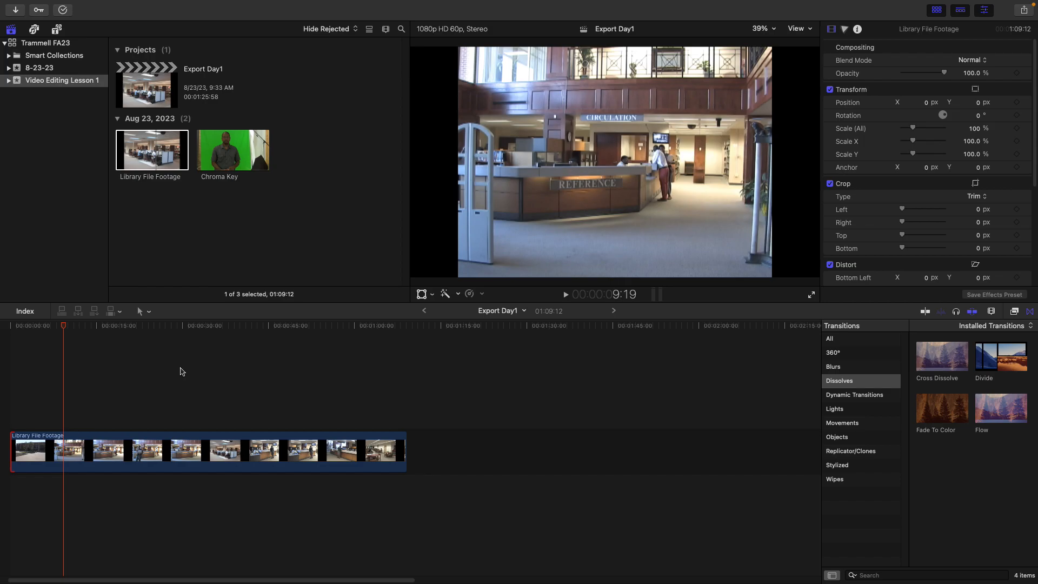
pyautogui.press('b')
pyautogui.press('b')
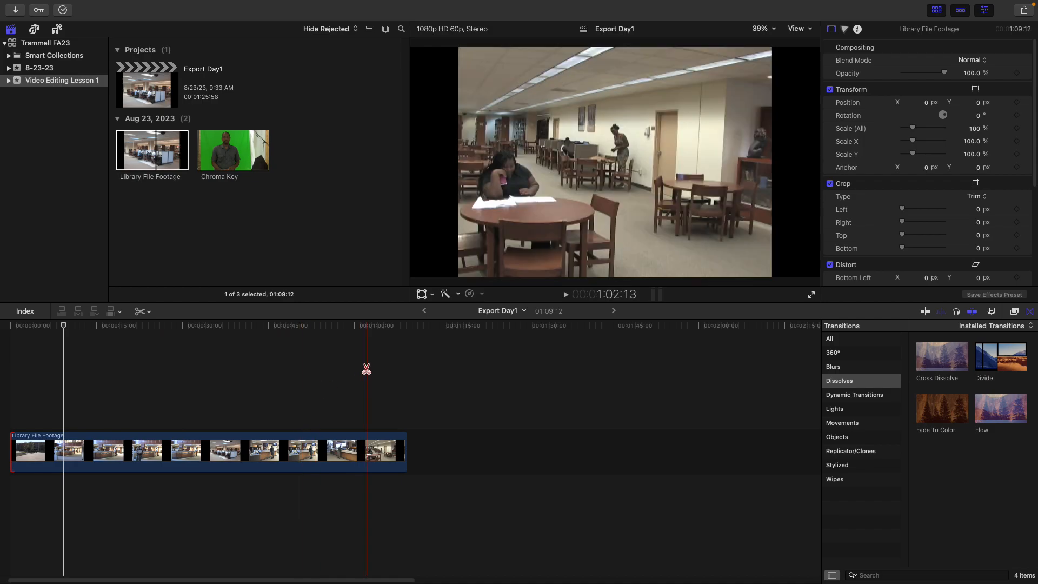
pyautogui.click(373, 374)
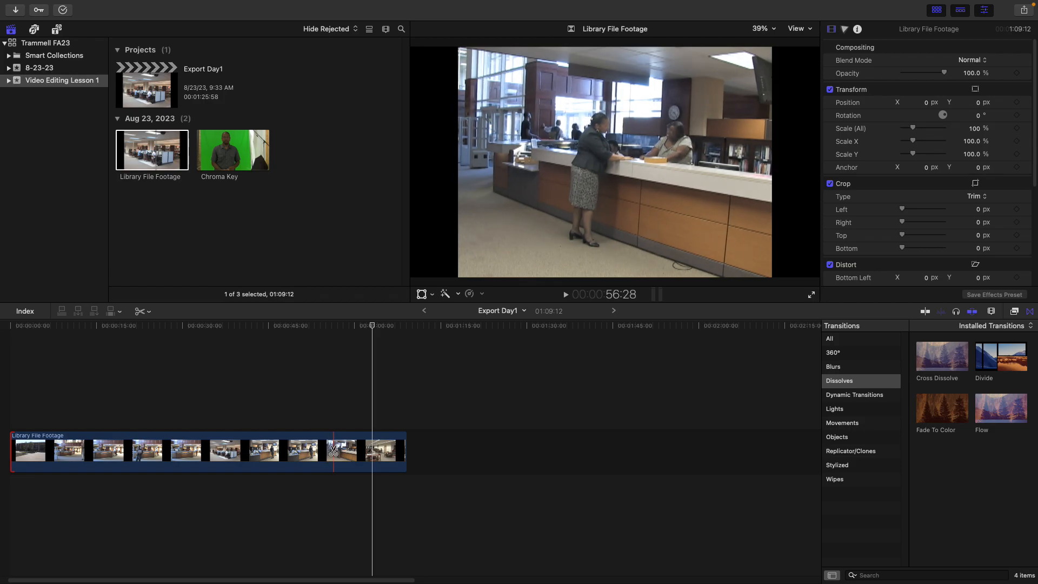
pyautogui.click(333, 450)
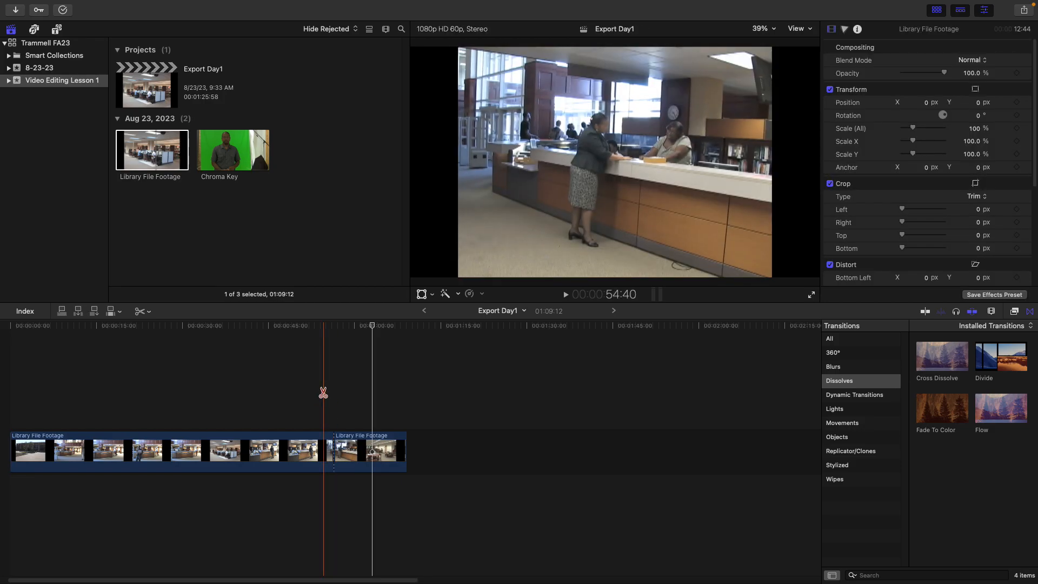
# Select each of the two clip pieces in turn to compare their lengths
pyautogui.press('a')
pyautogui.click(297, 453)
pyautogui.click(354, 444)
pyautogui.click(308, 442)
pyautogui.click(345, 444)
pyautogui.click(298, 439)
pyautogui.click(348, 446)
pyautogui.click(308, 444)
pyautogui.click(349, 449)
pyautogui.click(301, 446)
pyautogui.click(346, 449)
pyautogui.click(291, 441)
pyautogui.click(346, 448)
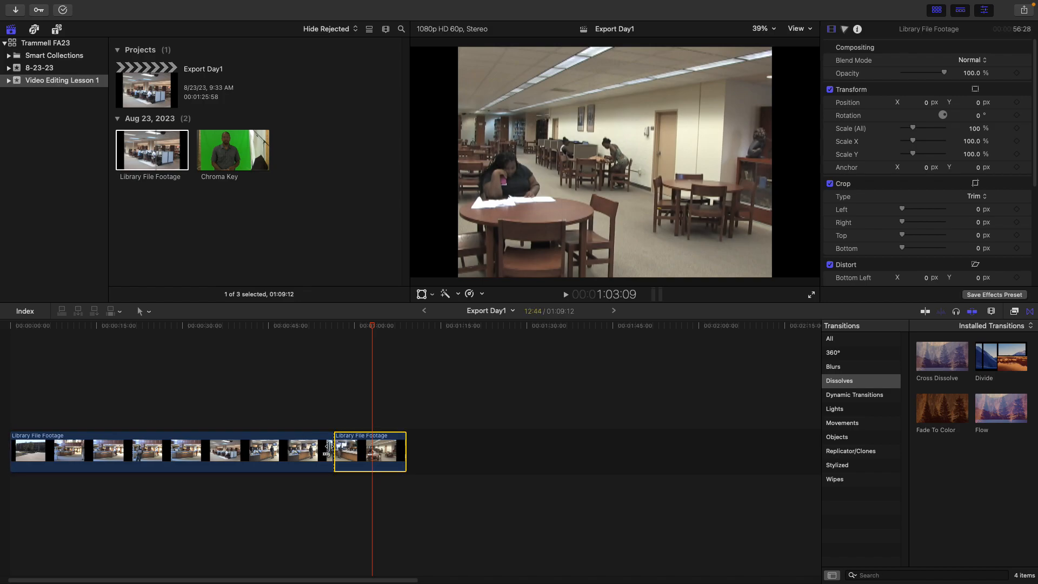
pyautogui.click(299, 450)
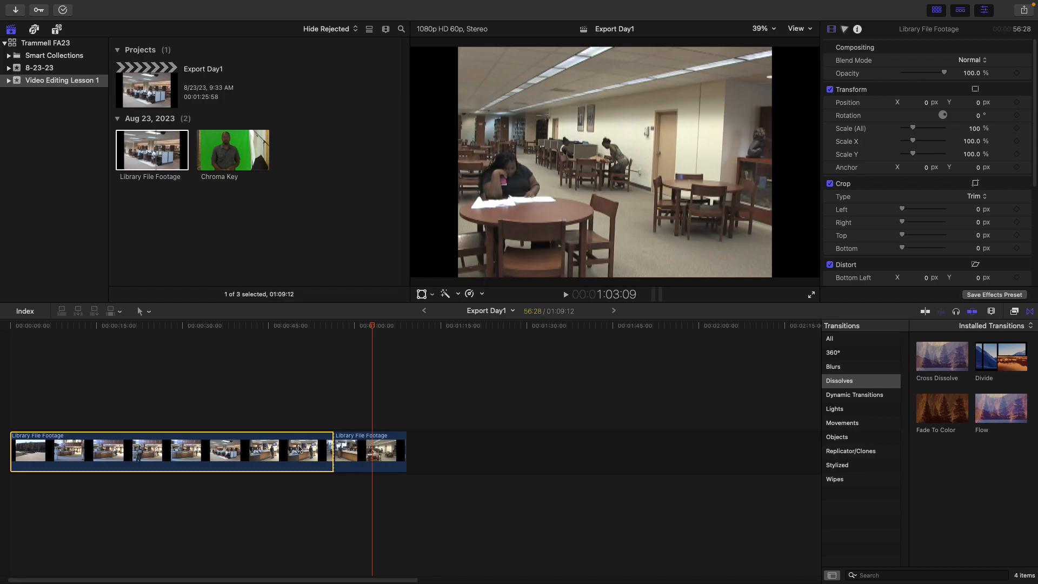
# Split the first clip piece again at about 16 seconds with the Blade tool
pyautogui.press('b')
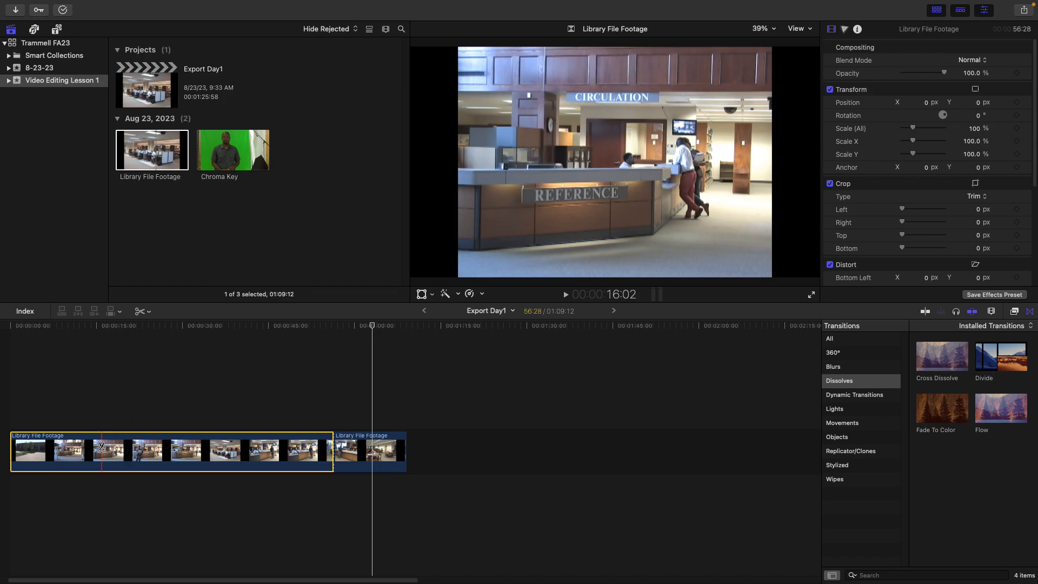
pyautogui.click(106, 448)
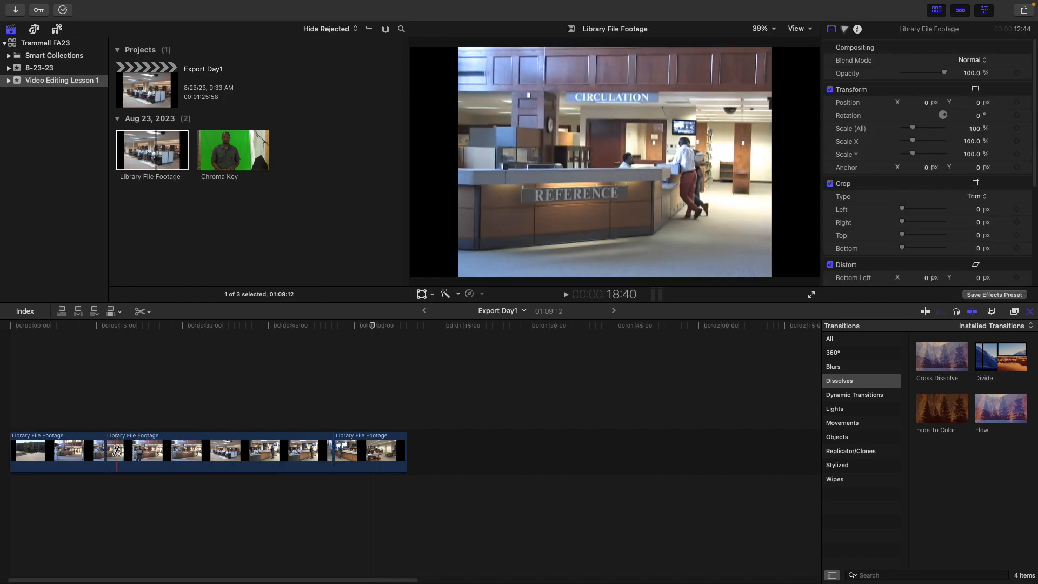
pyautogui.press('a')
pyautogui.click(86, 448)
pyautogui.click(154, 452)
pyautogui.click(356, 450)
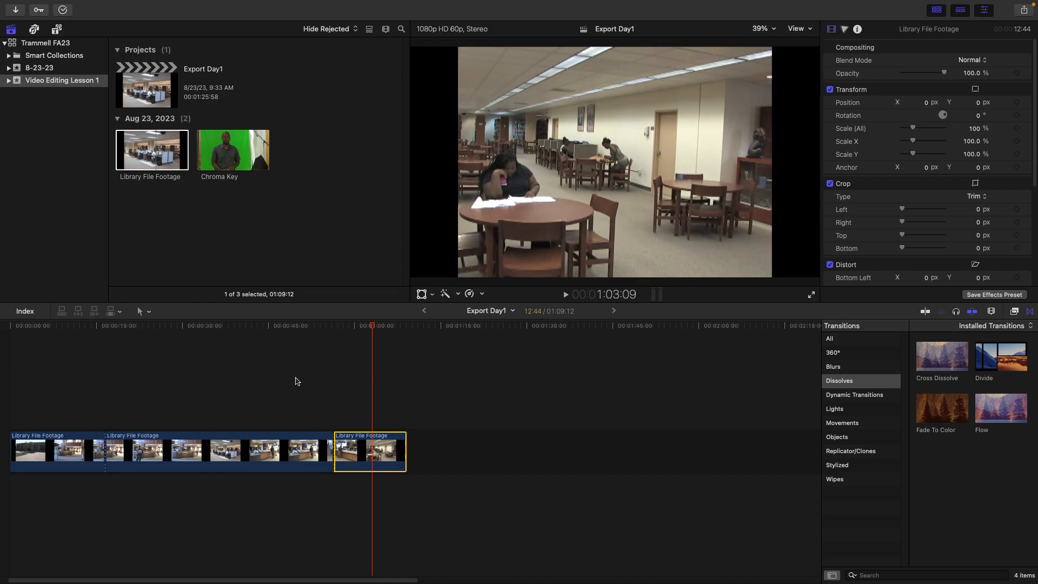
# Delete the middle and last clip pieces, keeping only the first segment of about 16 seconds
pyautogui.click(151, 313)
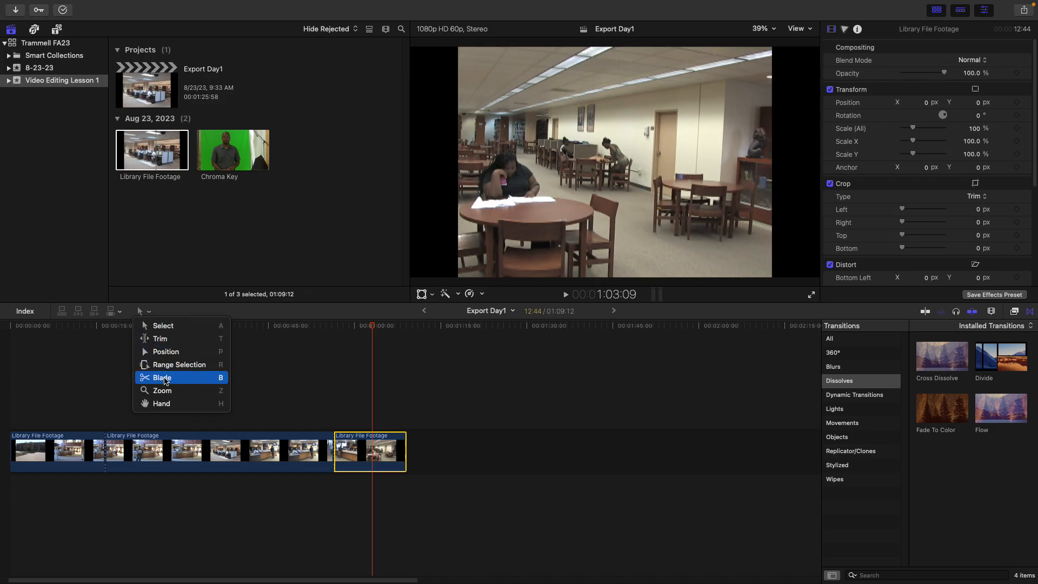
pyautogui.click(295, 354)
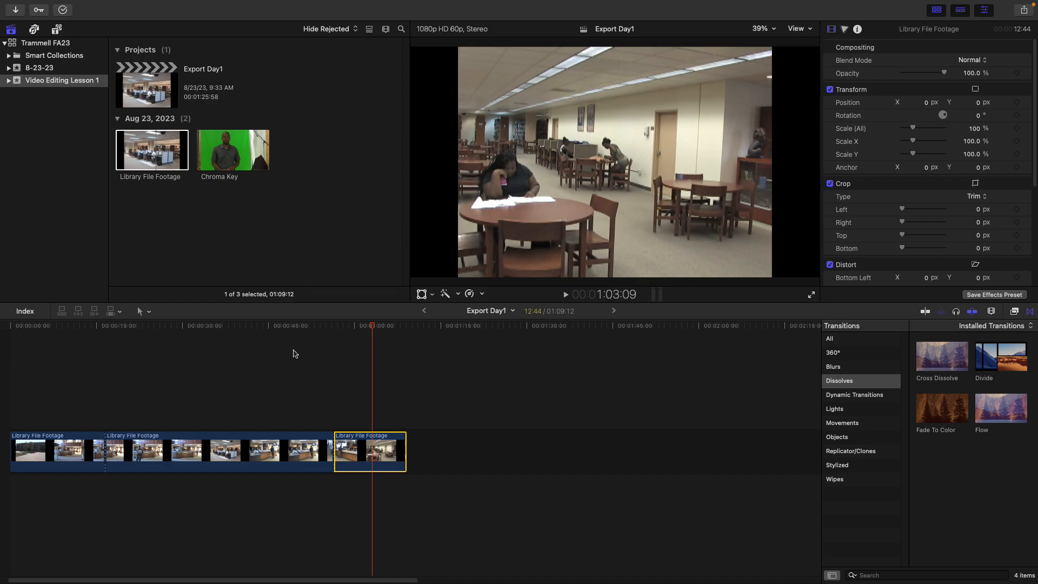
pyautogui.moveTo(463, 404); pyautogui.dragTo(211, 498)
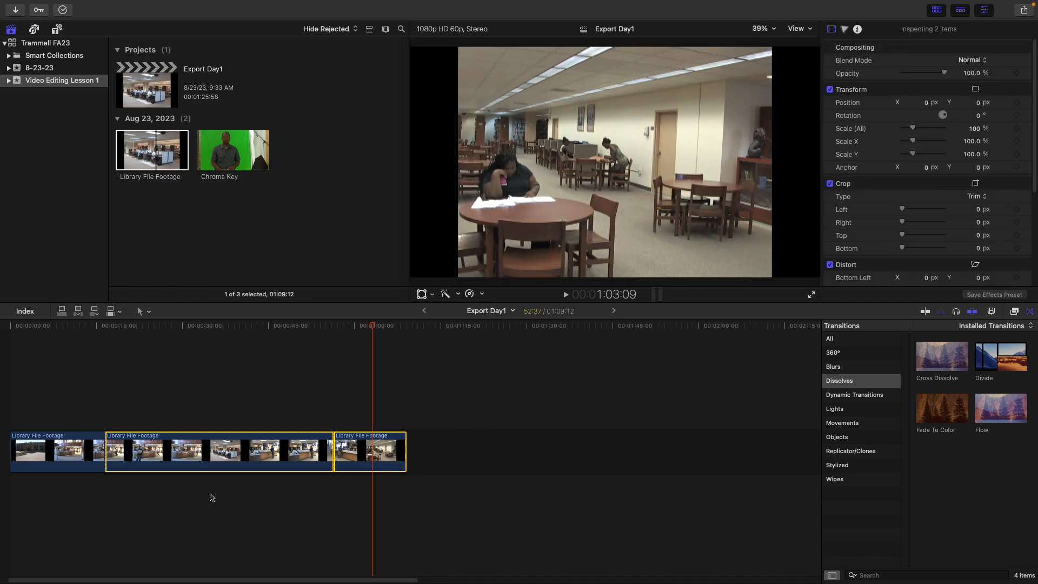
pyautogui.press('Delete')
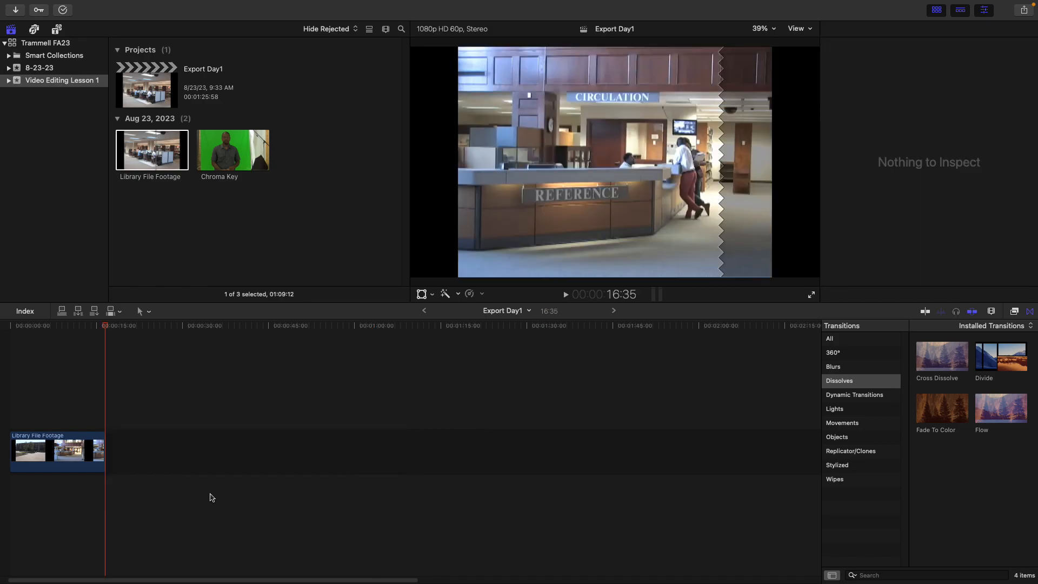
# Append the Chroma Key clip after the first clip and remove the gap that opened before it
pyautogui.click(228, 145)
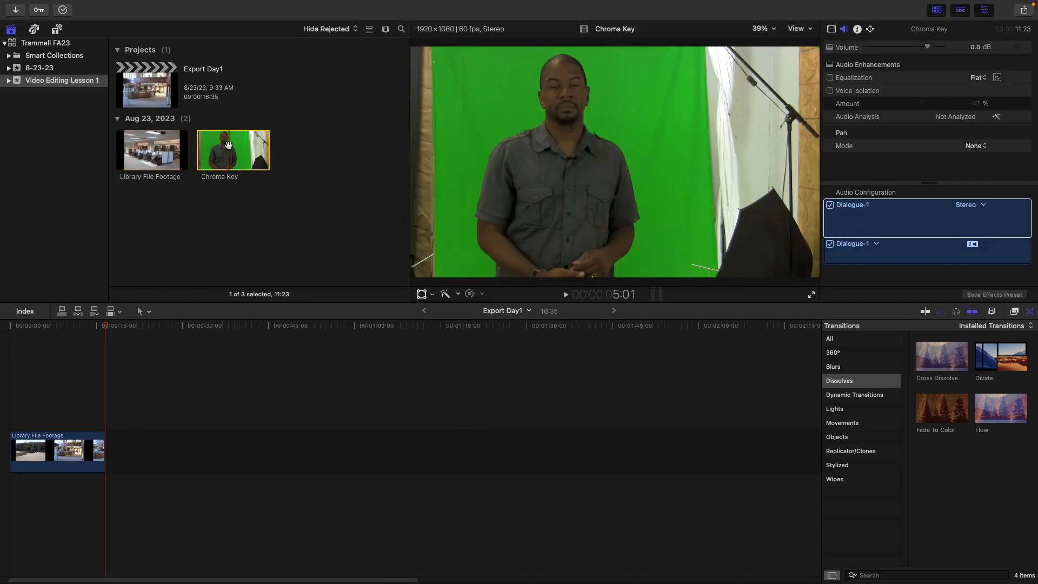
pyautogui.moveTo(233, 154); pyautogui.dragTo(106, 459)
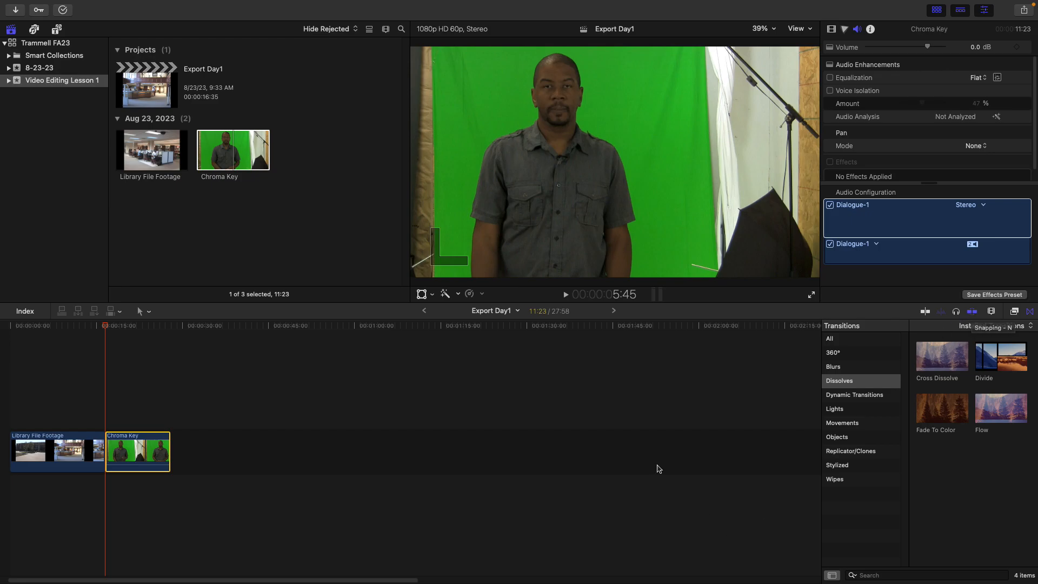
pyautogui.moveTo(140, 445)
pyautogui.mouseDown()
pyautogui.moveTo(154, 449)
pyautogui.moveTo(139, 489)
pyautogui.moveTo(172, 414)
pyautogui.moveTo(165, 378)
pyautogui.moveTo(144, 401)
pyautogui.moveTo(158, 404)
pyautogui.moveTo(144, 407)
pyautogui.moveTo(171, 444)
pyautogui.moveTo(145, 444)
pyautogui.mouseUp()
pyautogui.moveTo(143, 445); pyautogui.dragTo(145, 443)
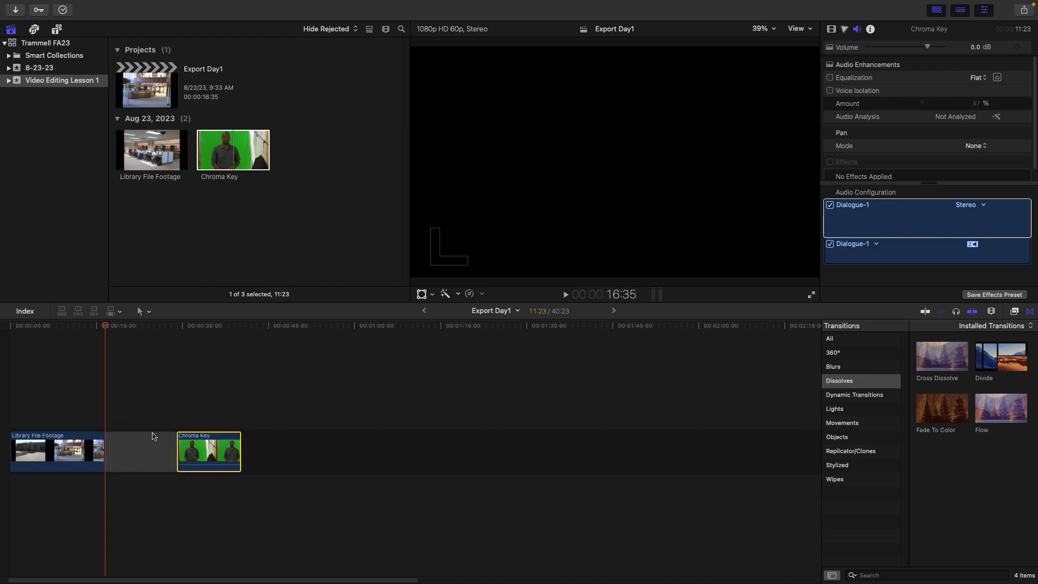
pyautogui.click(150, 439)
pyautogui.press('Delete')
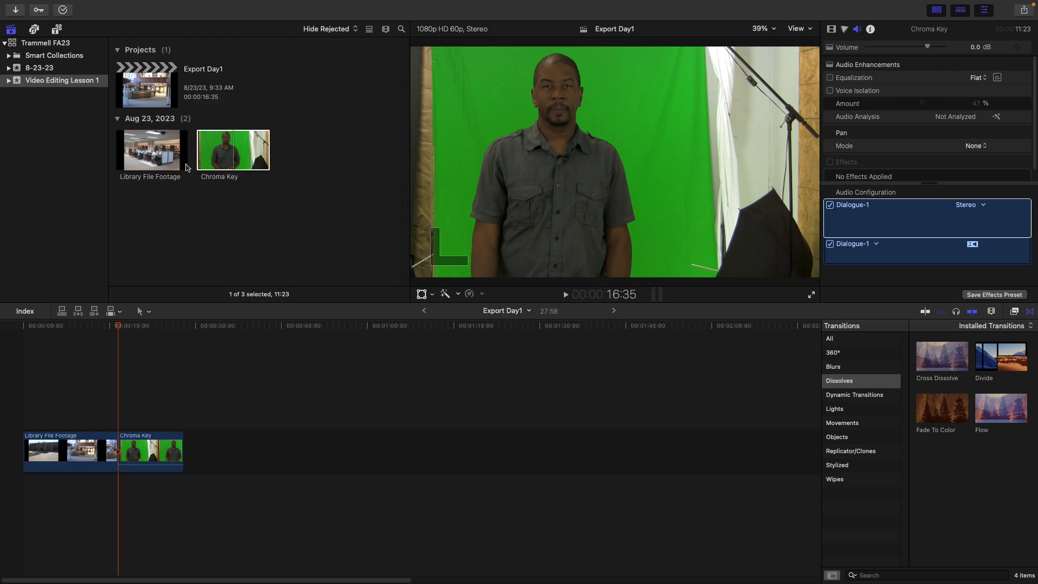
# Mark a range of about 15 seconds in the Library File Footage browser clip and append it after the Chroma Key clip
pyautogui.click(154, 157)
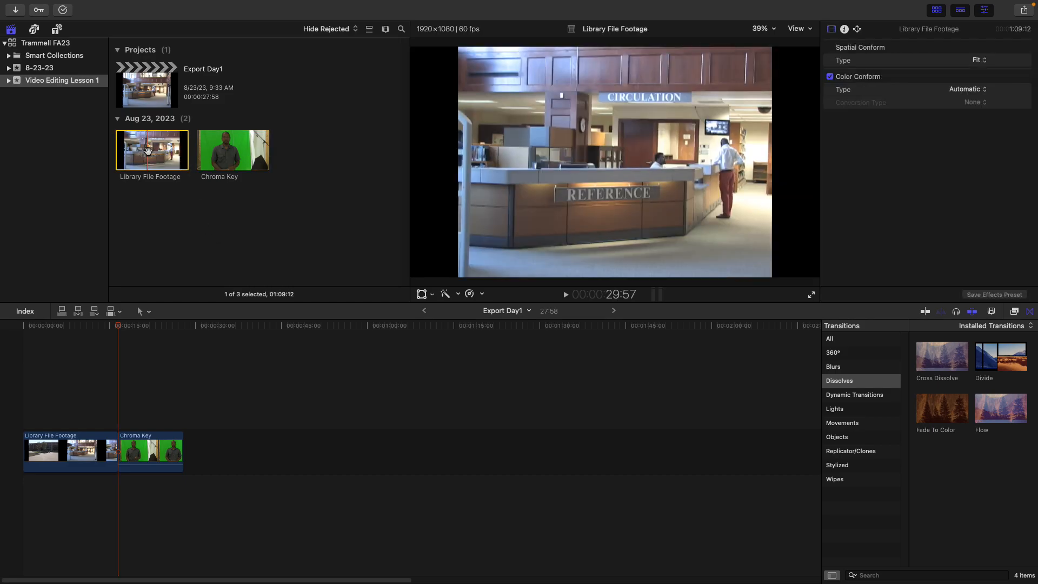
pyautogui.press('i')
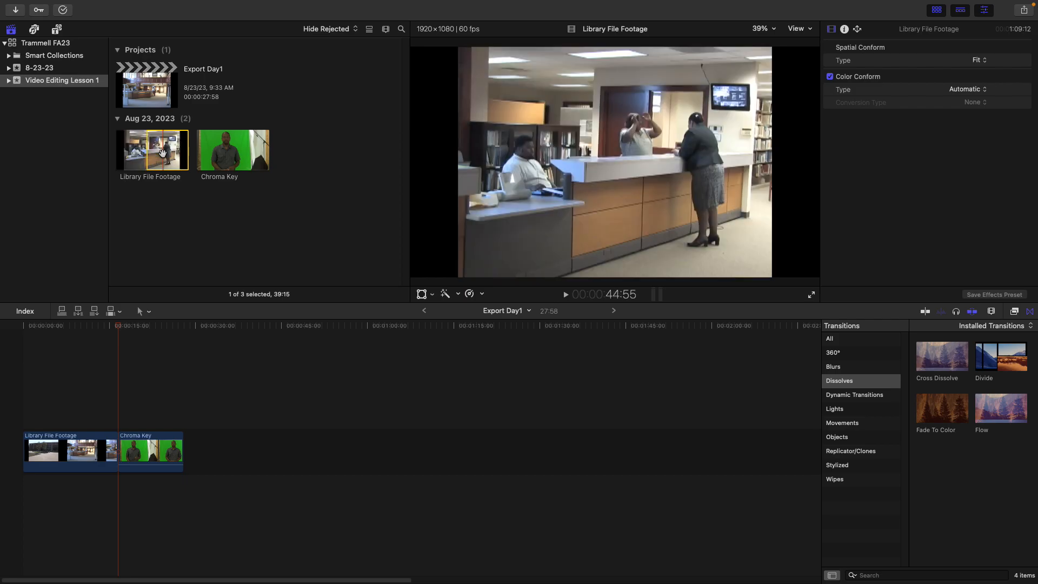
pyautogui.press('o')
pyautogui.moveTo(156, 150); pyautogui.dragTo(191, 450)
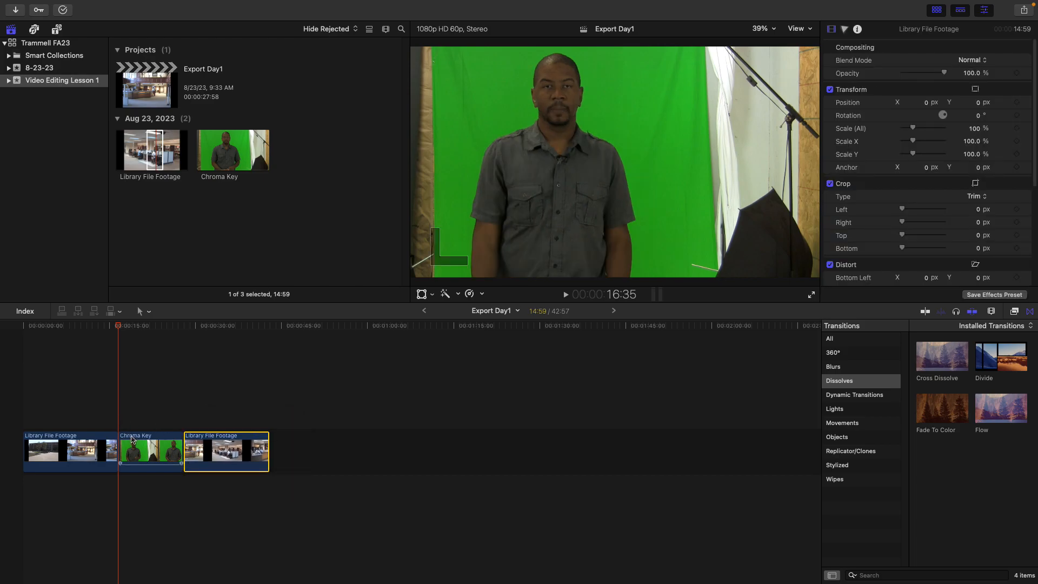
# Play back the timeline and step through the edit points to review the cuts
pyautogui.click(107, 439)
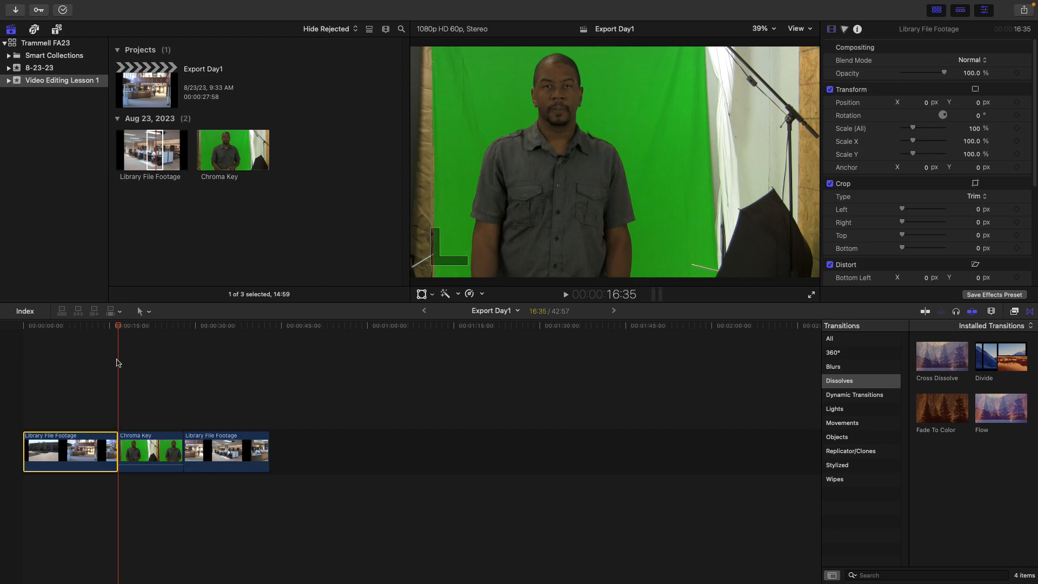
pyautogui.click(109, 325)
pyautogui.press('space')
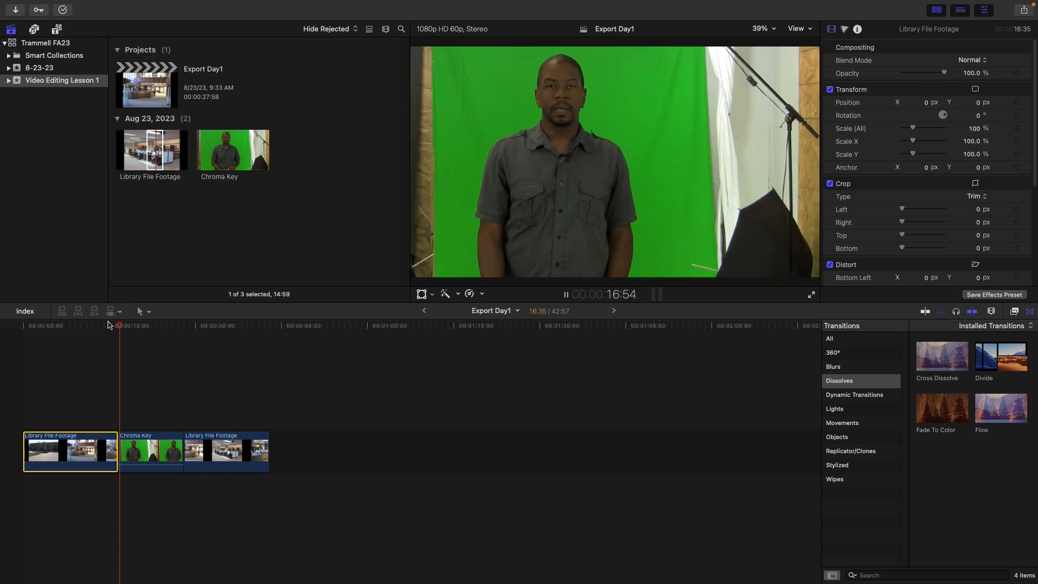
pyautogui.click(108, 326)
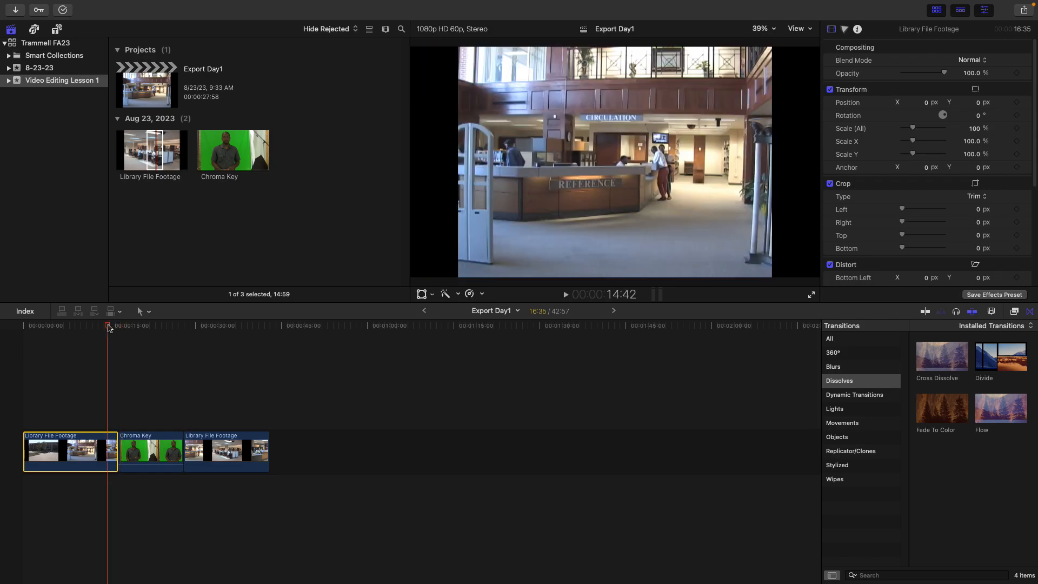
pyautogui.press('space')
pyautogui.press('space')
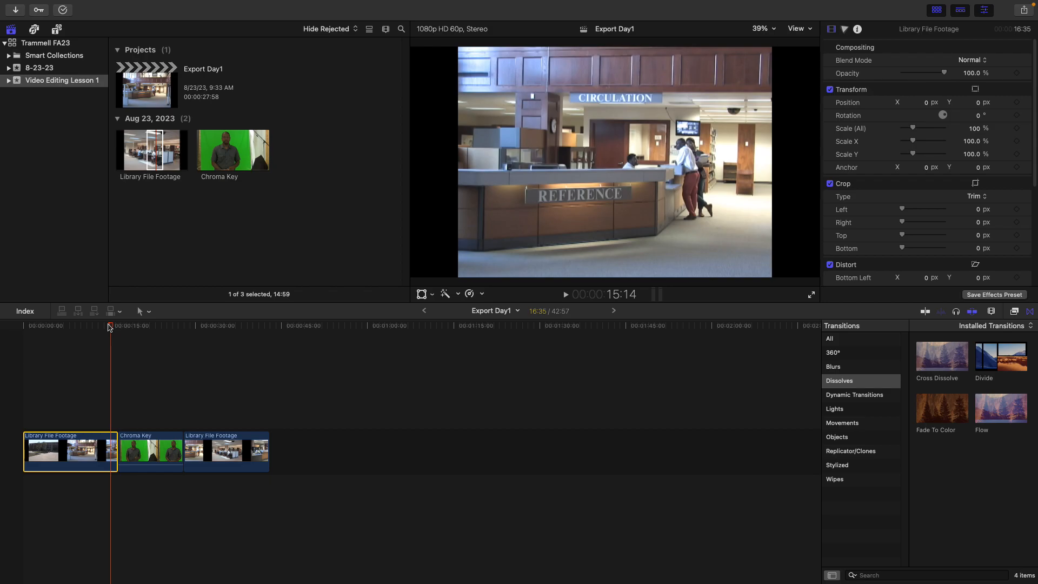
pyautogui.press('Down')
pyautogui.press('Down')
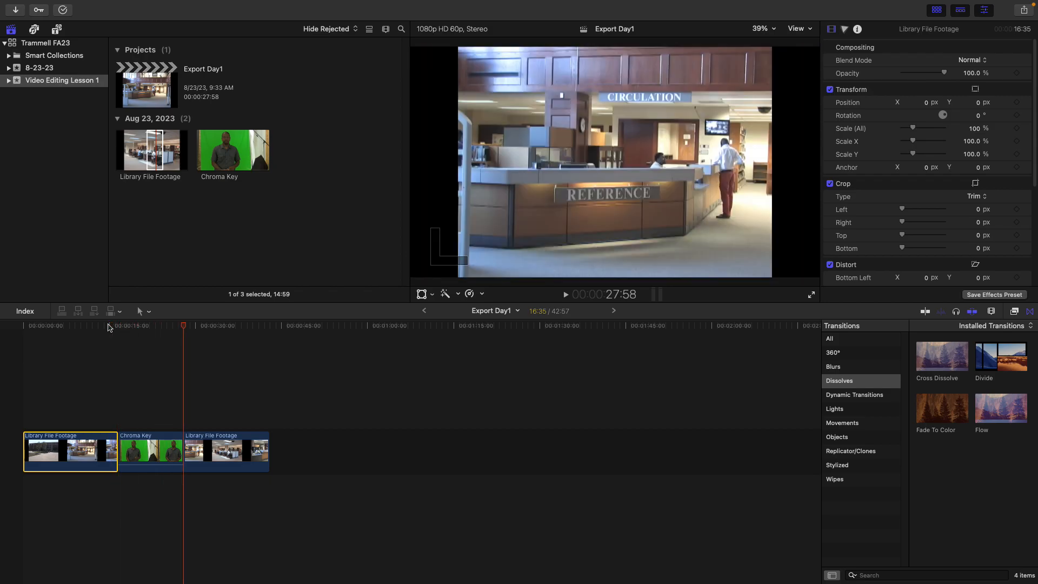
pyautogui.click(194, 445)
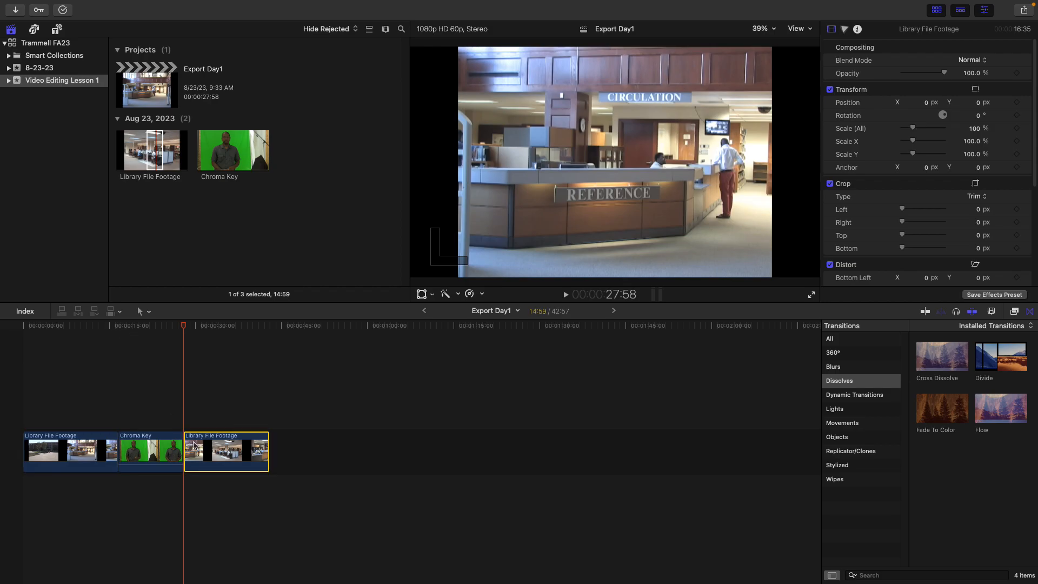
# Move the last Library File Footage clip up into a connected position above the end of the Chroma Key clip
pyautogui.moveTo(187, 444); pyautogui.dragTo(212, 448)
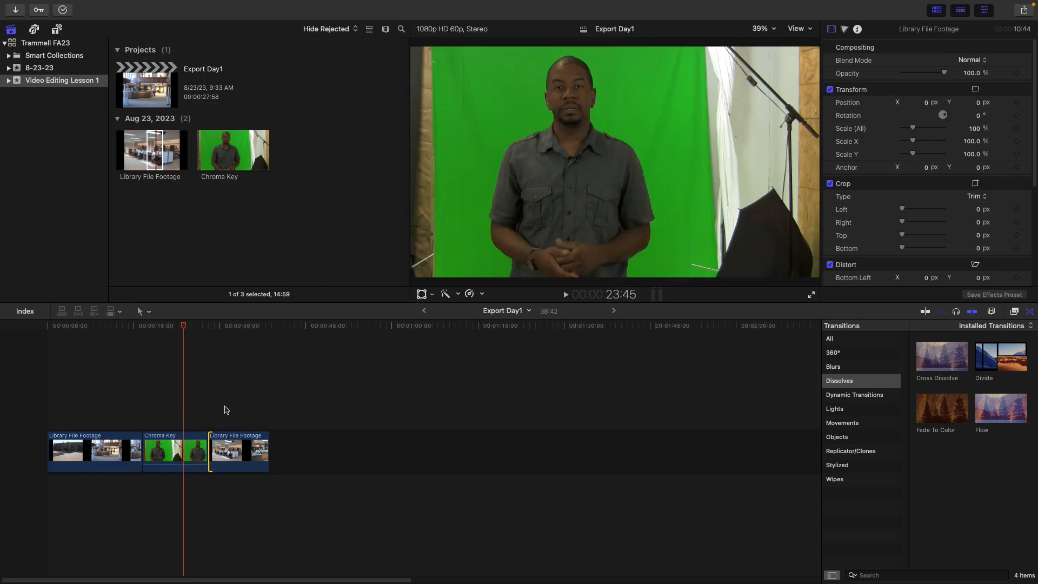
pyautogui.click(215, 327)
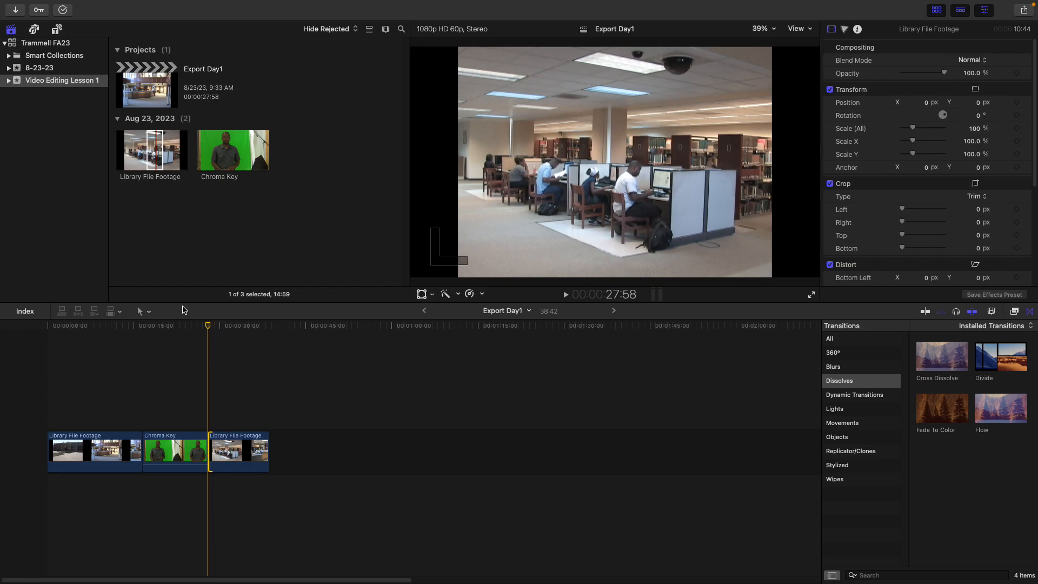
pyautogui.moveTo(231, 460); pyautogui.dragTo(175, 415)
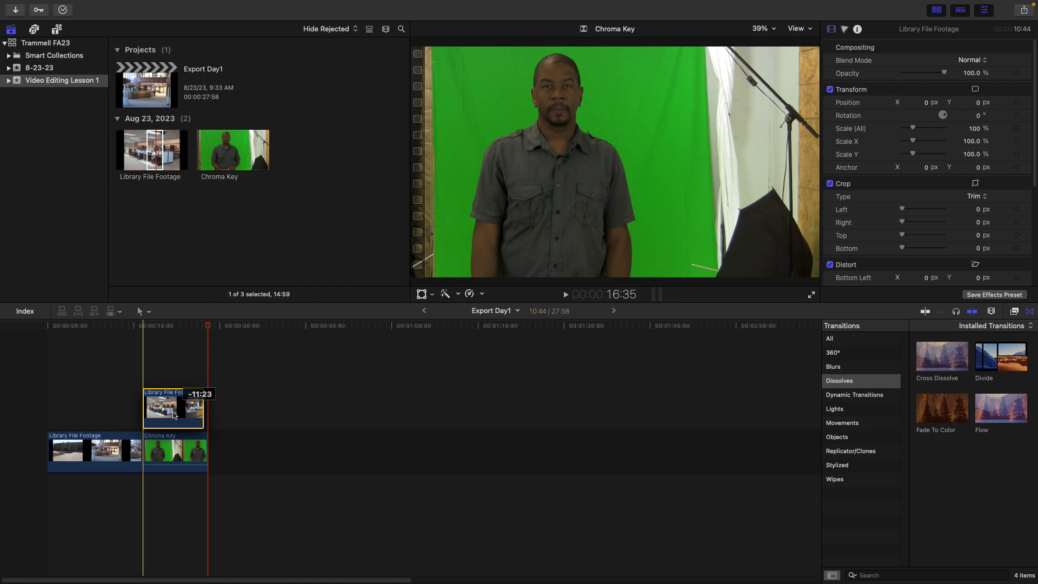
pyautogui.moveTo(174, 416); pyautogui.dragTo(172, 415)
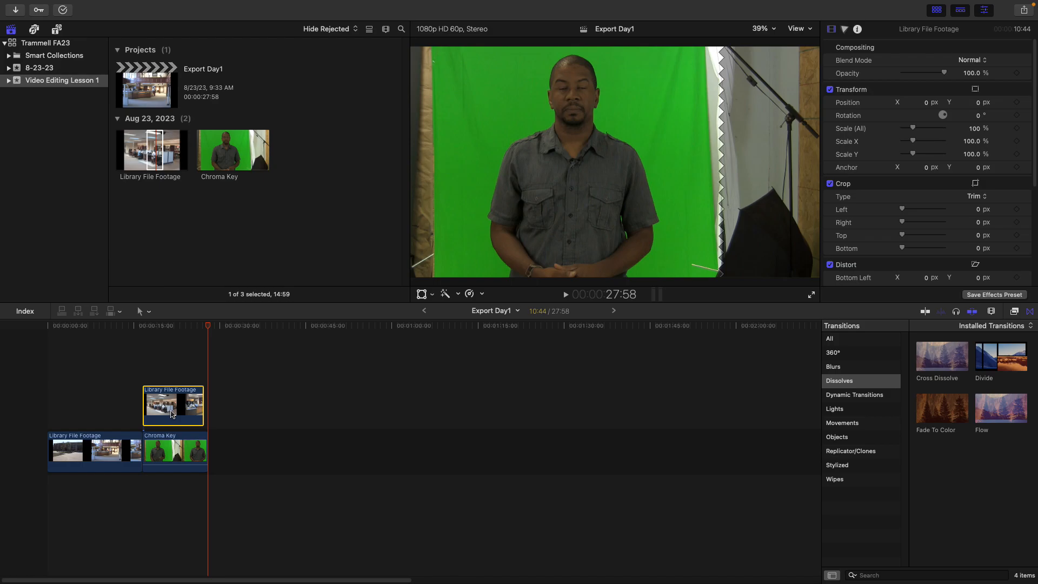
# Zoom the timeline in and step frame by frame around the connected clip's start to examine its alignment
pyautogui.click(991, 312)
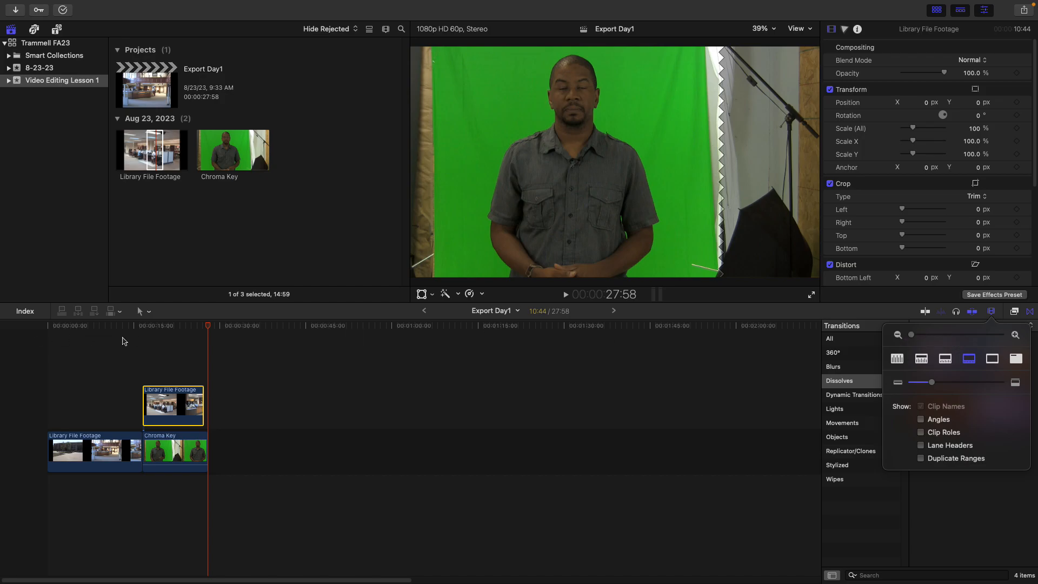
pyautogui.click(136, 330)
pyautogui.click(135, 330)
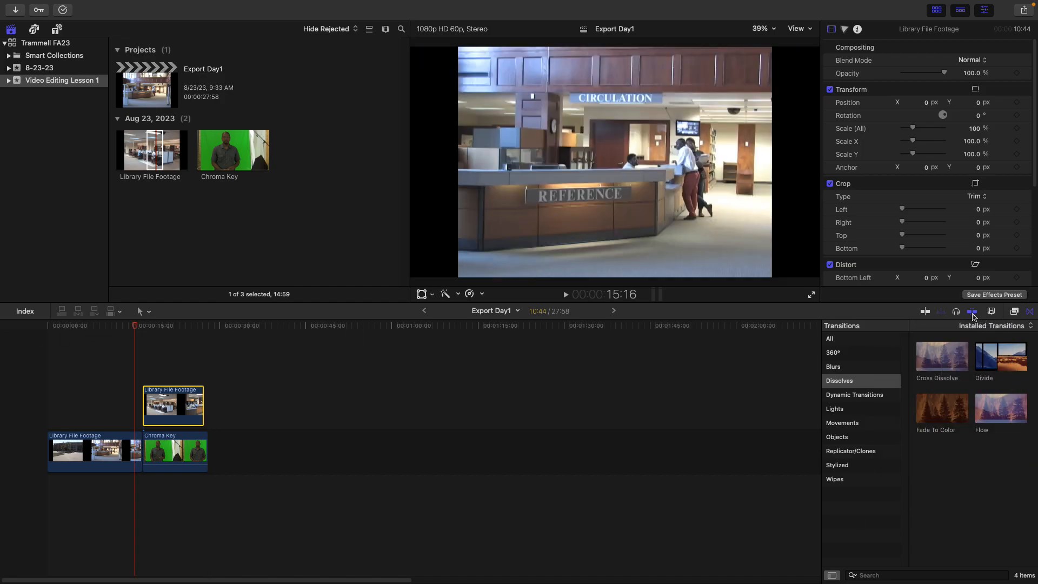
pyautogui.click(991, 312)
pyautogui.moveTo(918, 336); pyautogui.dragTo(980, 343)
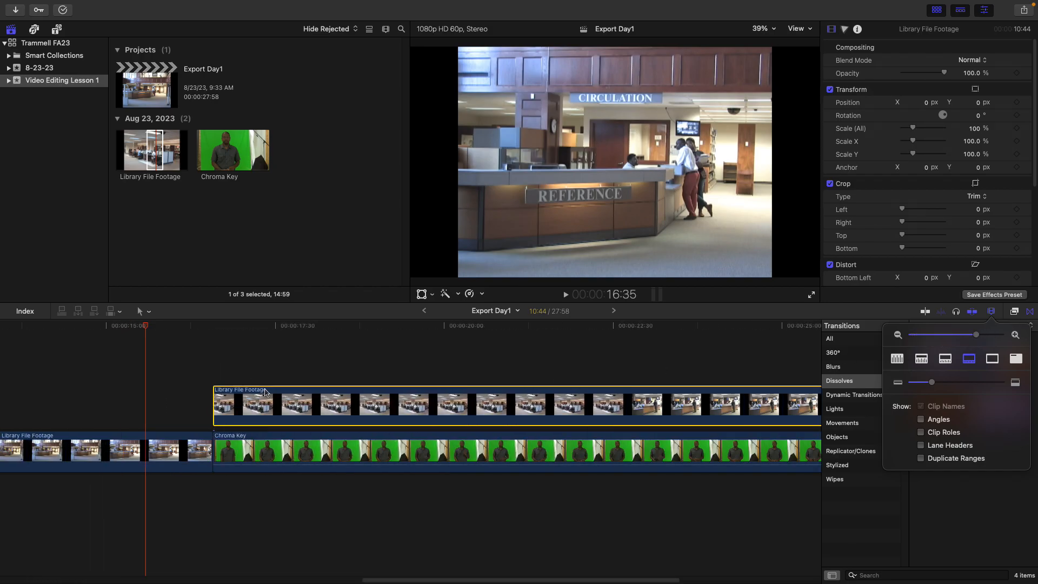
pyautogui.press('Down')
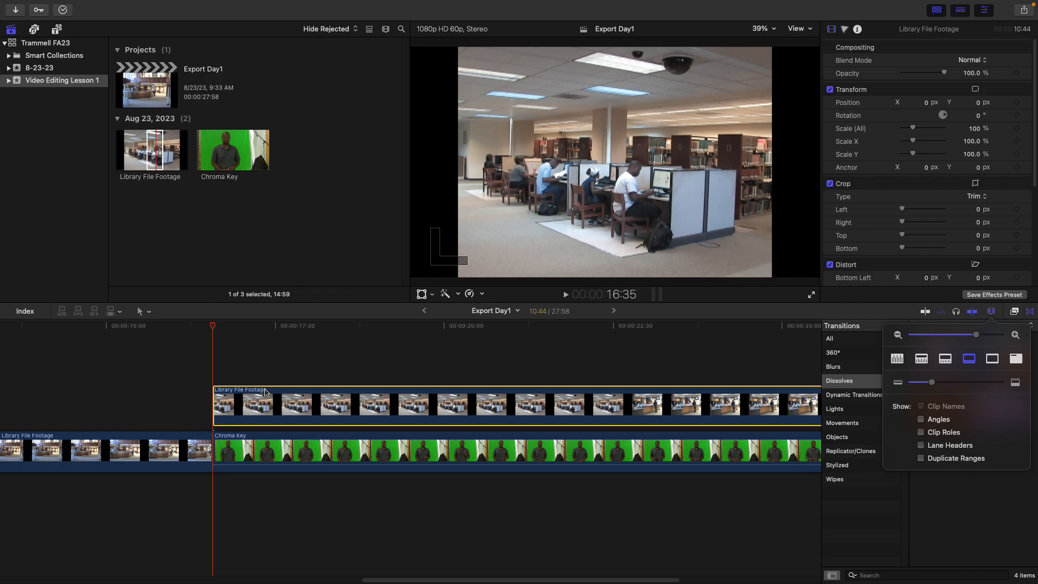
pyautogui.press('Left')
pyautogui.press('Right')
pyautogui.press('Left')
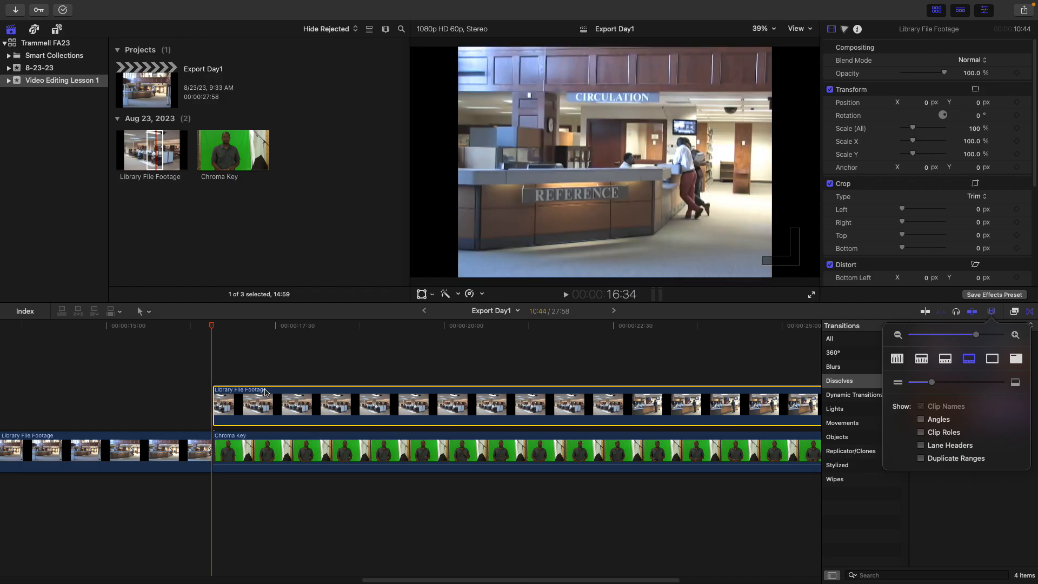
pyautogui.press('Right')
pyautogui.press('Left')
pyautogui.press('Right')
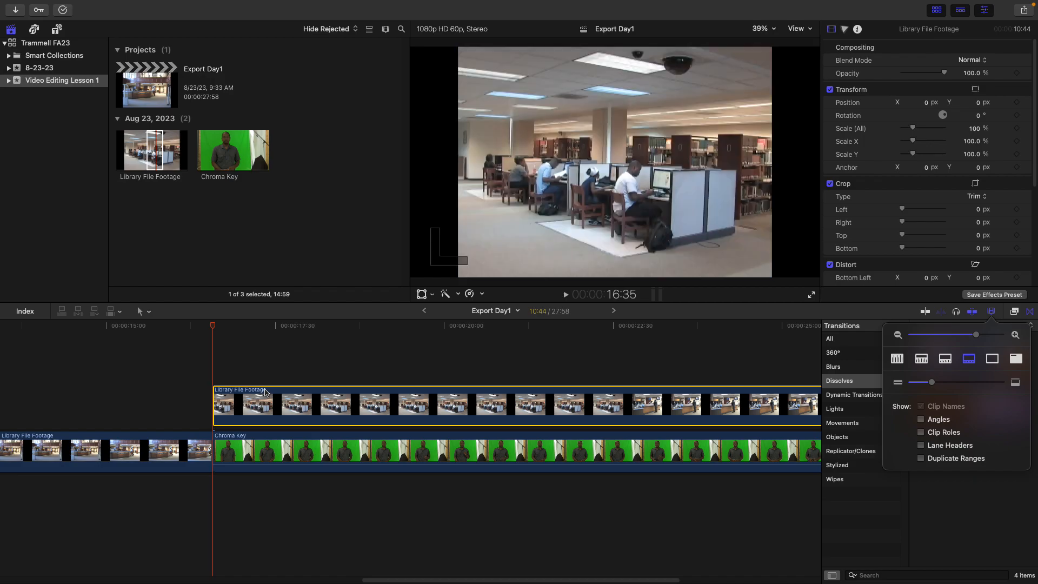
pyautogui.press('Left')
pyautogui.press('Left')
pyautogui.press('Right')
pyautogui.press('Left')
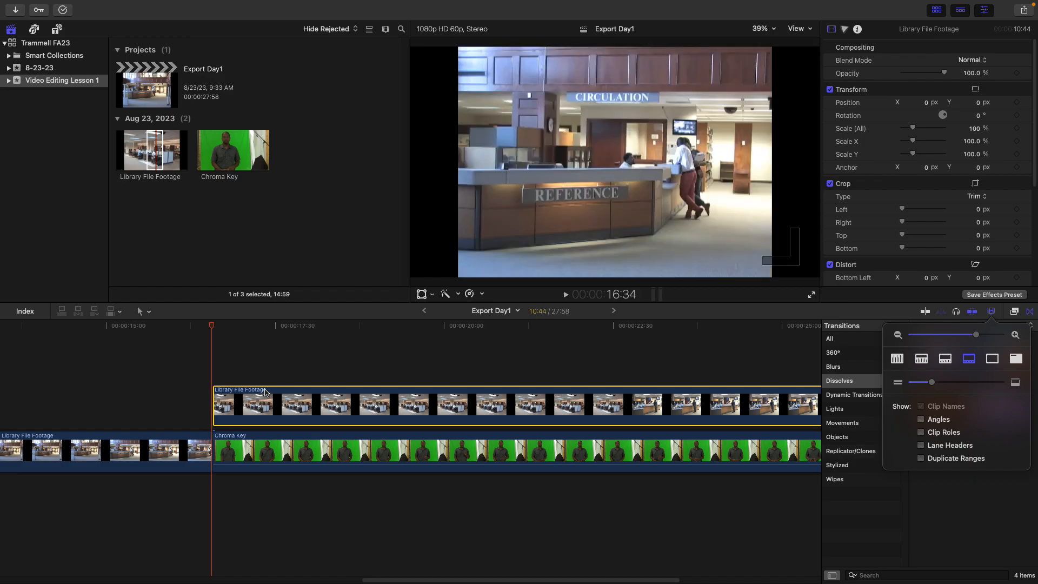
pyautogui.press('Right')
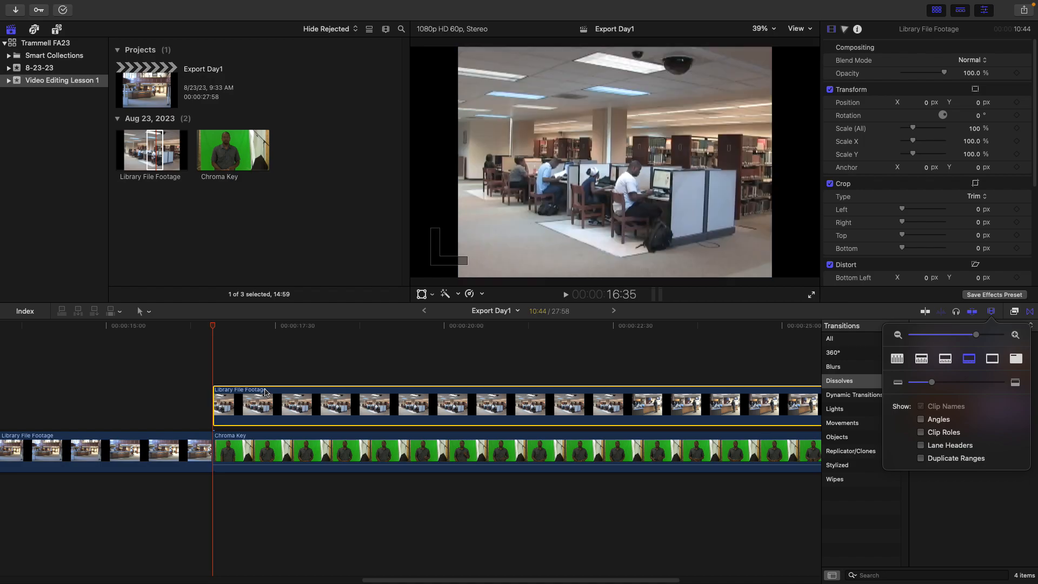
# Delete the connected Library File Footage clip from above the Chroma Key clip
pyautogui.click(329, 410)
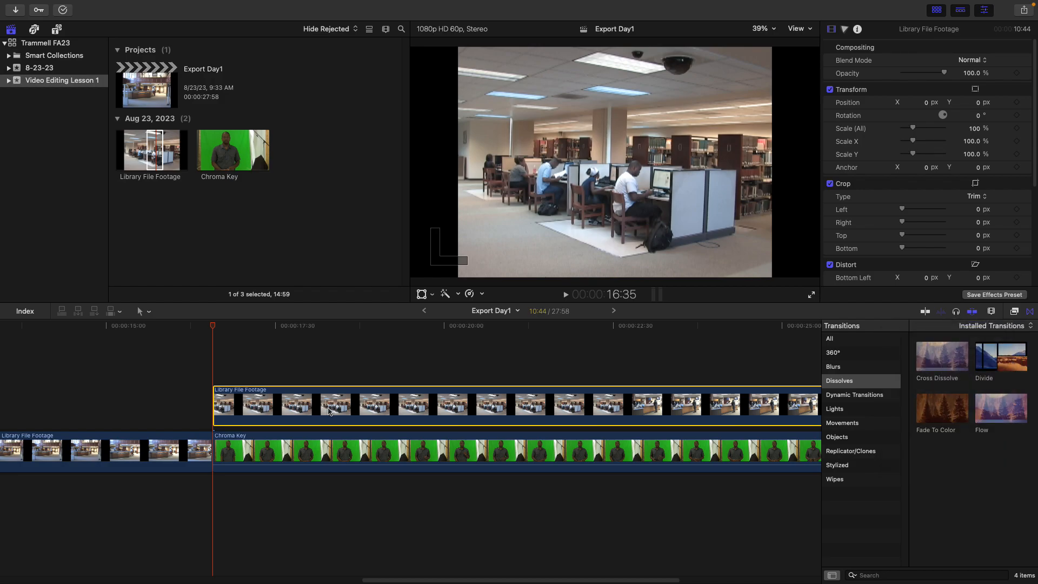
pyautogui.press('Delete')
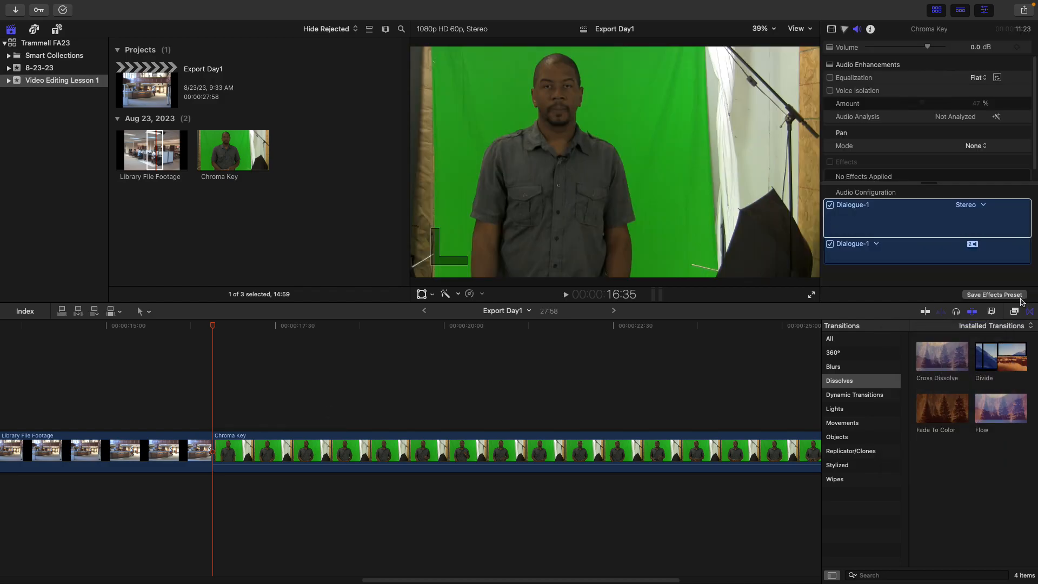
pyautogui.click(991, 310)
pyautogui.moveTo(976, 335); pyautogui.dragTo(935, 336)
pyautogui.click(595, 376)
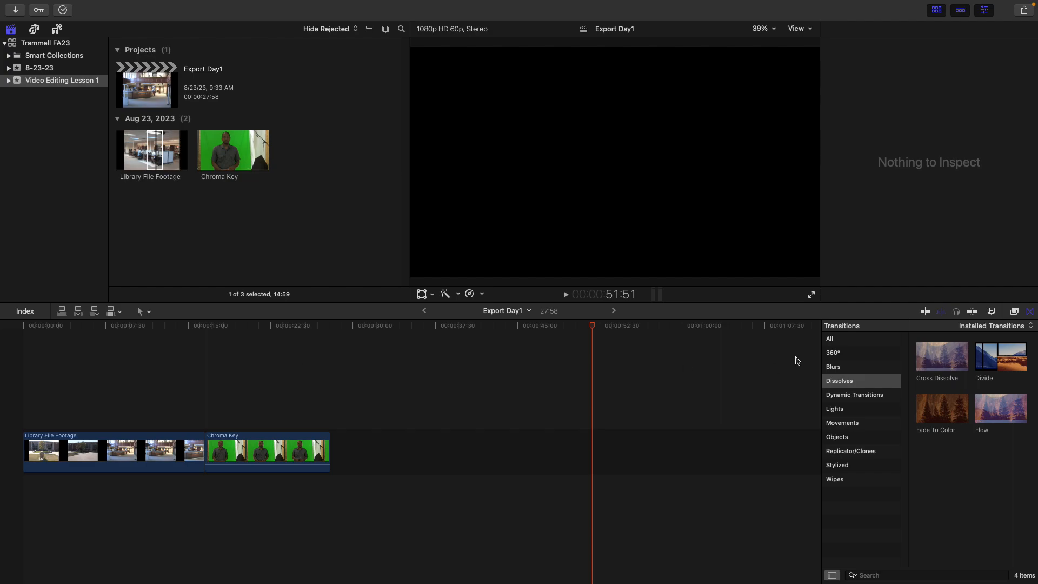
# Connect the marked Library File Footage browser range above the start of the Chroma Key clip
pyautogui.click(992, 311)
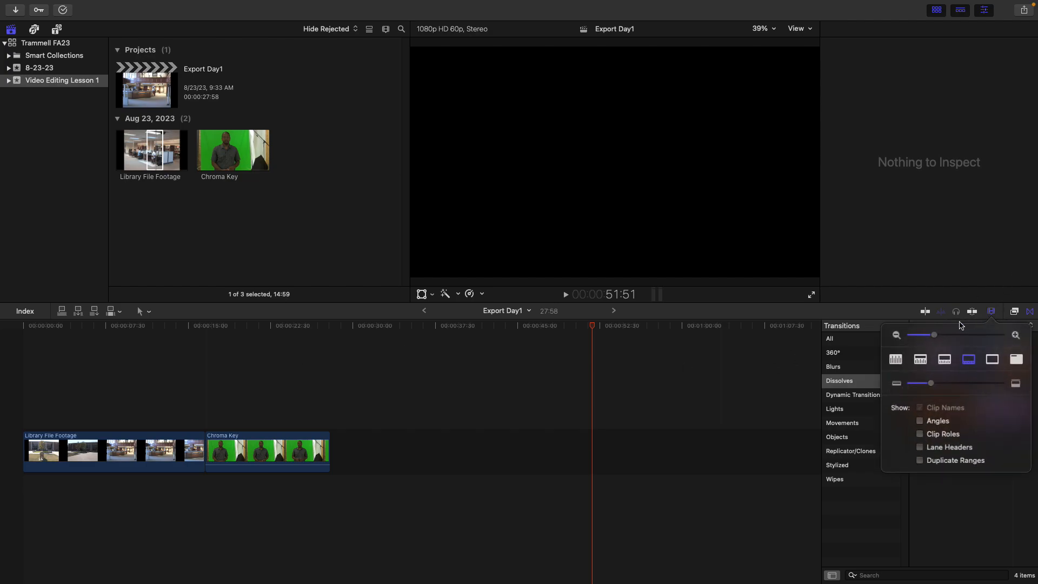
pyautogui.moveTo(935, 335); pyautogui.dragTo(908, 336)
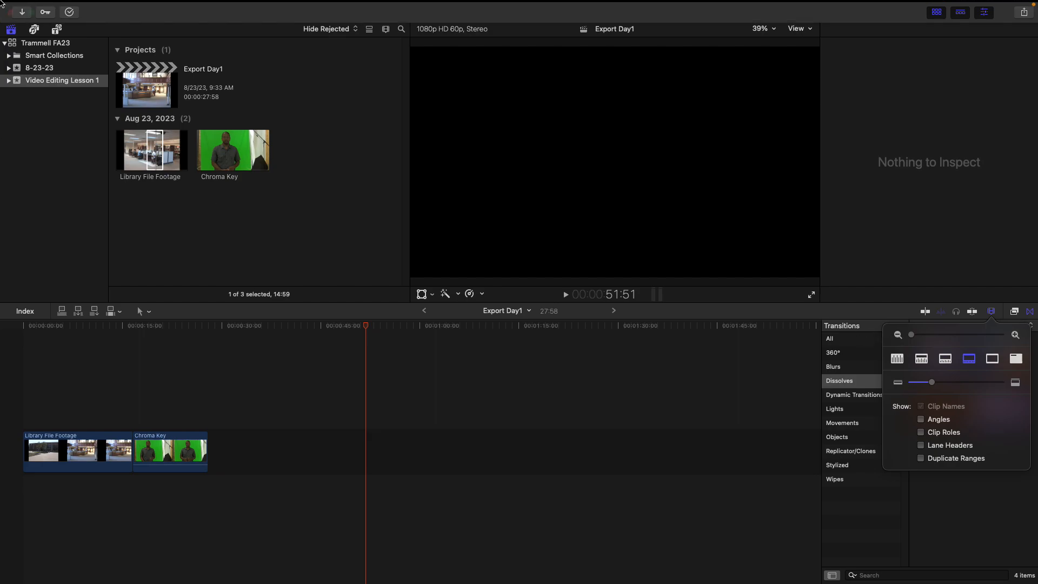
pyautogui.click(154, 150)
pyautogui.moveTo(154, 150); pyautogui.dragTo(134, 410)
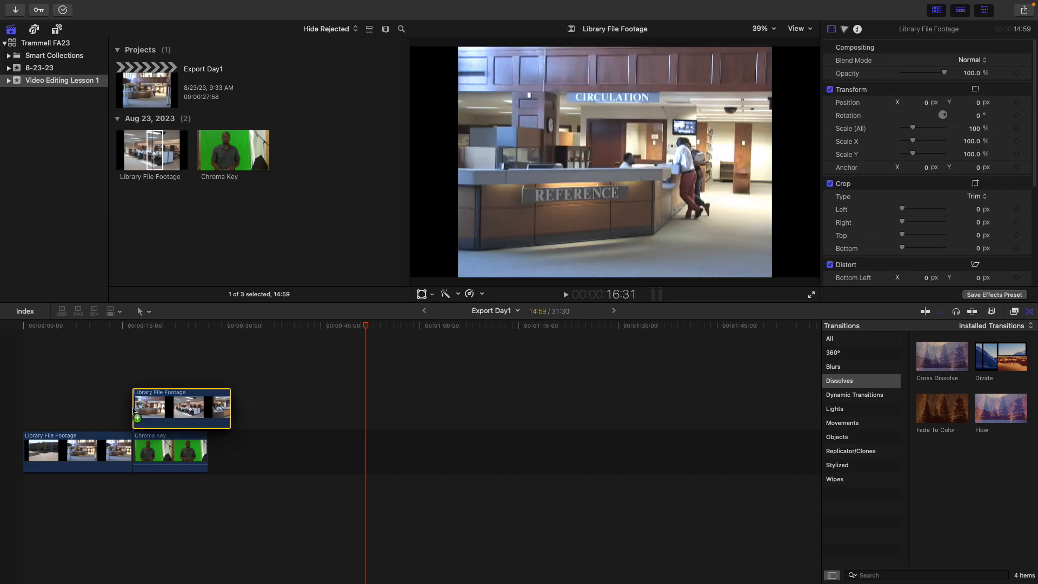
pyautogui.moveTo(134, 410); pyautogui.dragTo(133, 409)
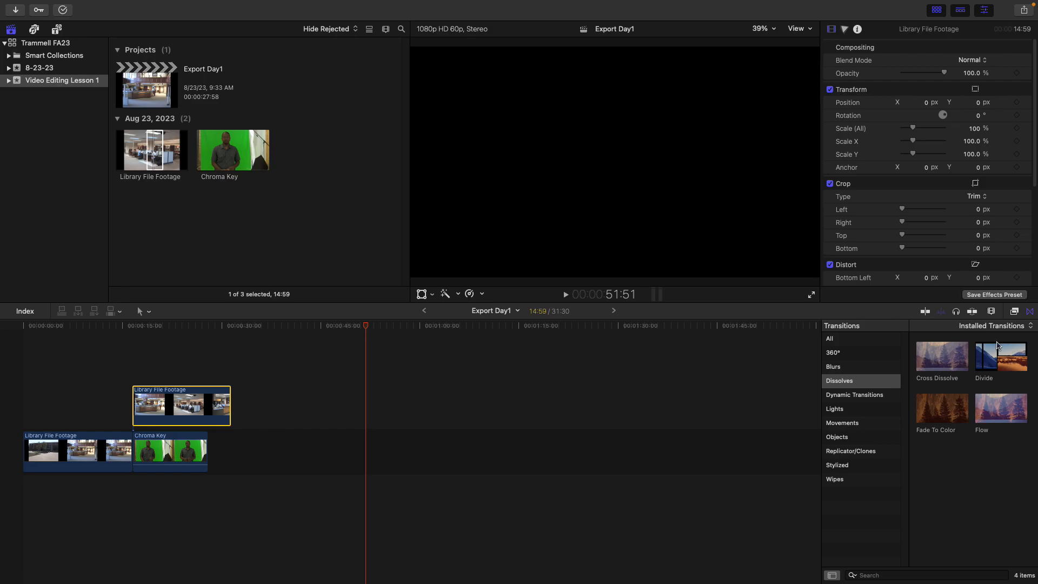
# Zoom in on the connected clip's start and step frame by frame to examine where it sits over the storyline
pyautogui.click(991, 312)
pyautogui.moveTo(926, 335); pyautogui.dragTo(902, 339)
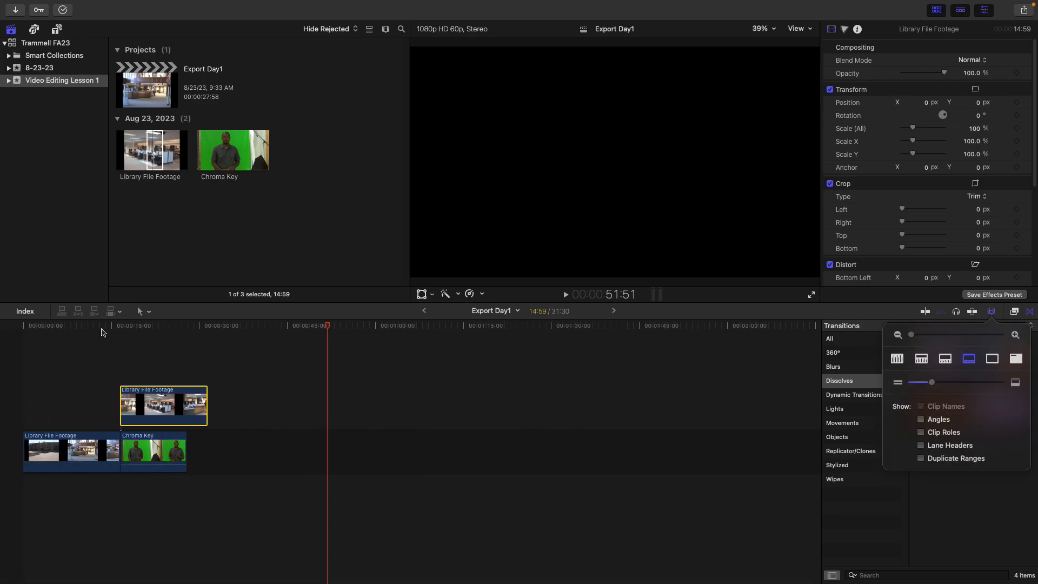
pyautogui.click(120, 331)
pyautogui.click(120, 330)
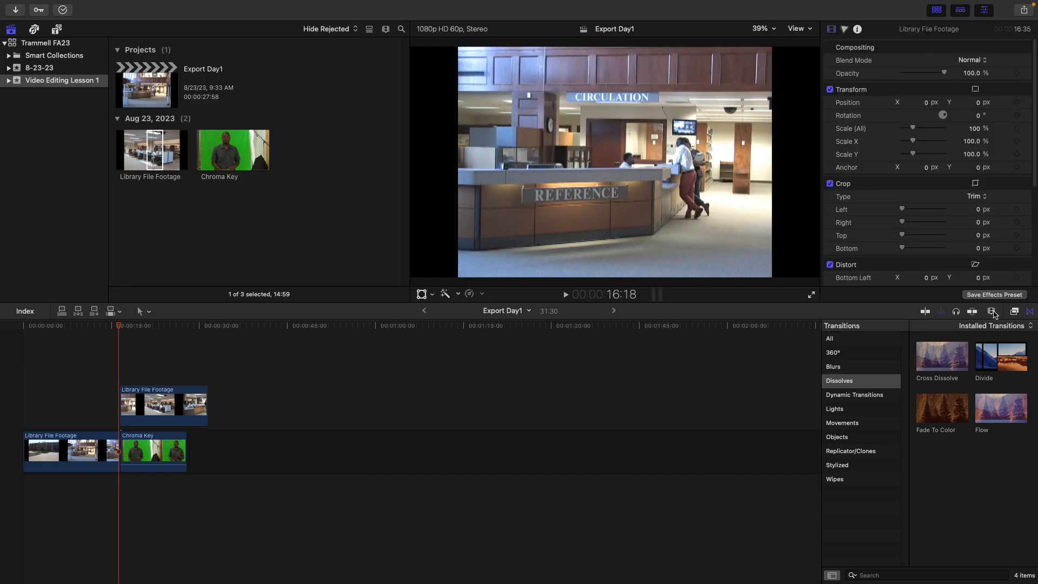
pyautogui.click(991, 312)
pyautogui.moveTo(912, 335); pyautogui.dragTo(1001, 338)
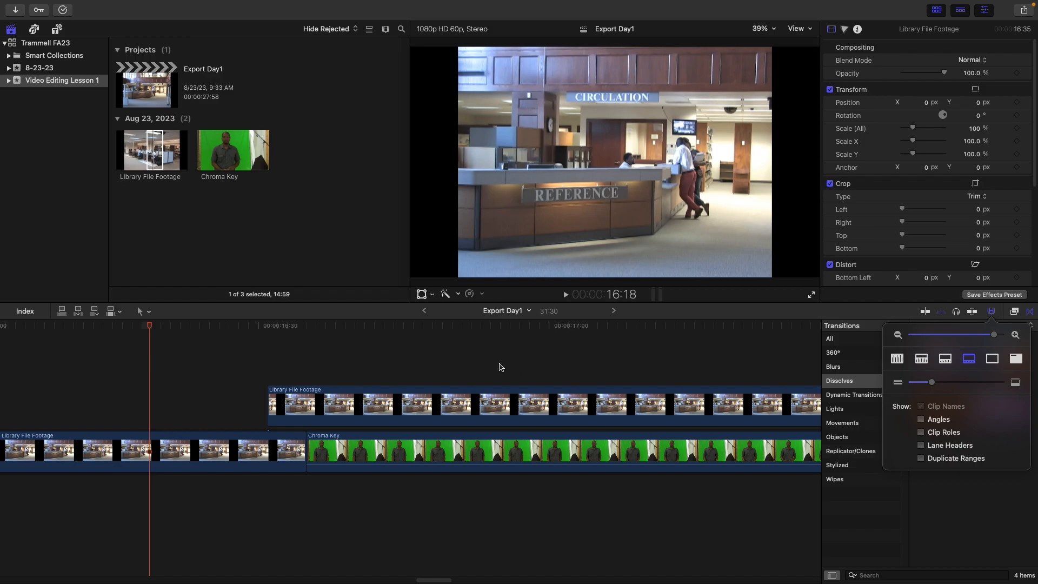
pyautogui.click(271, 327)
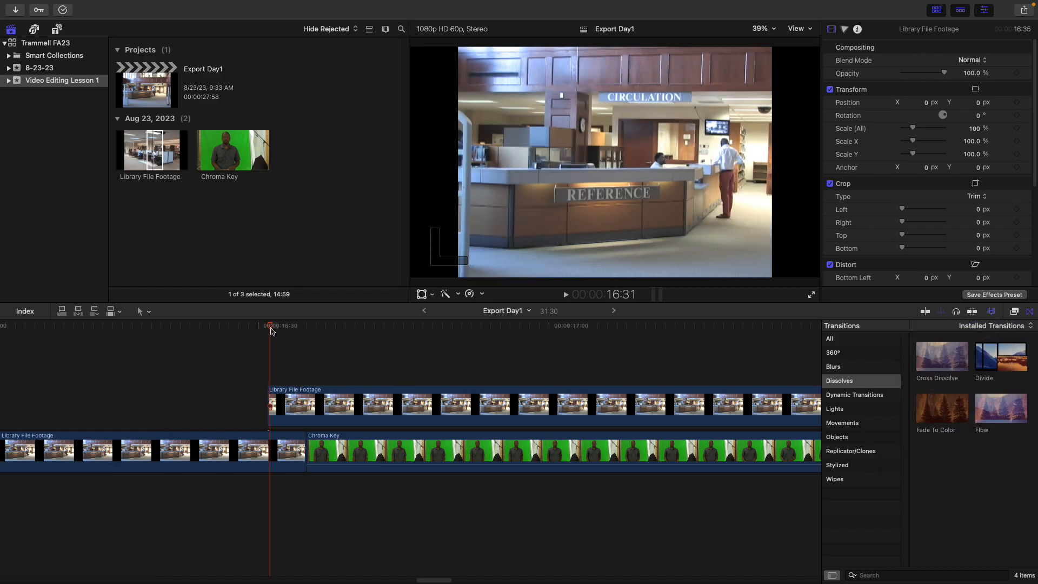
pyautogui.hscroll(-5, 272, 331)
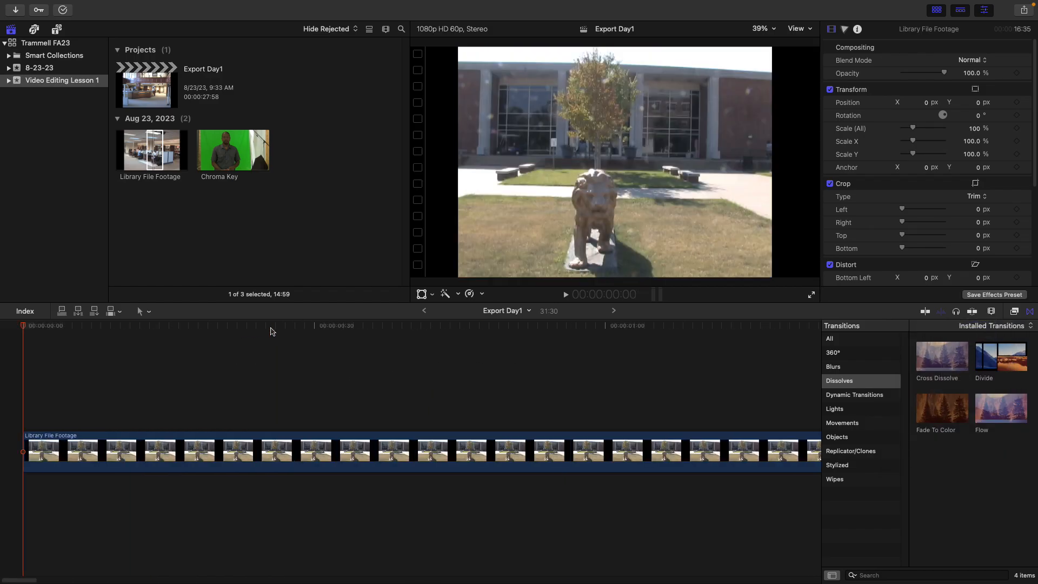
pyautogui.press('Right')
pyautogui.press('Right')
pyautogui.press('Right')
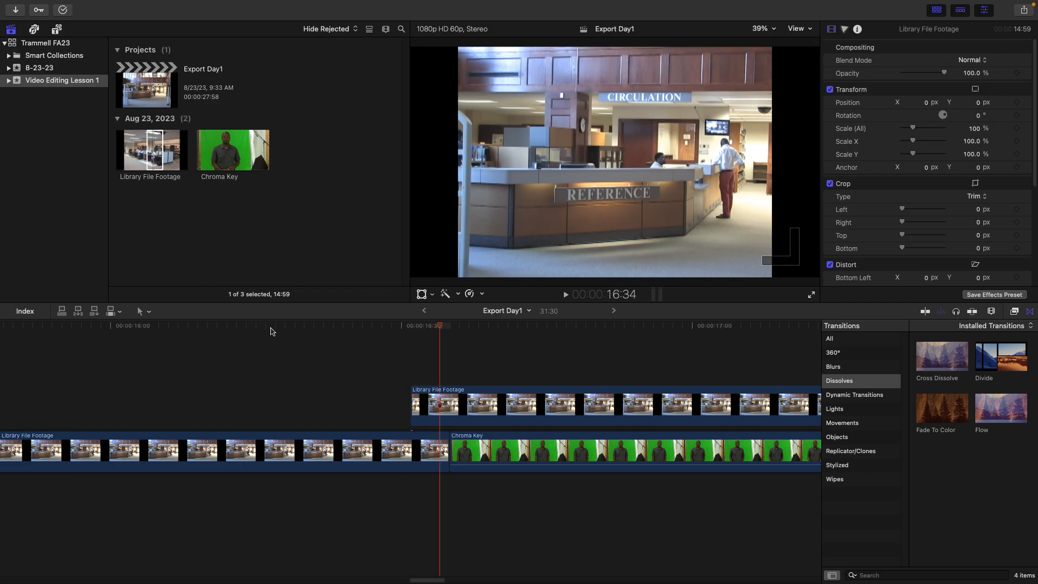
pyautogui.press('Left')
pyautogui.press('Left')
pyautogui.press('Left')
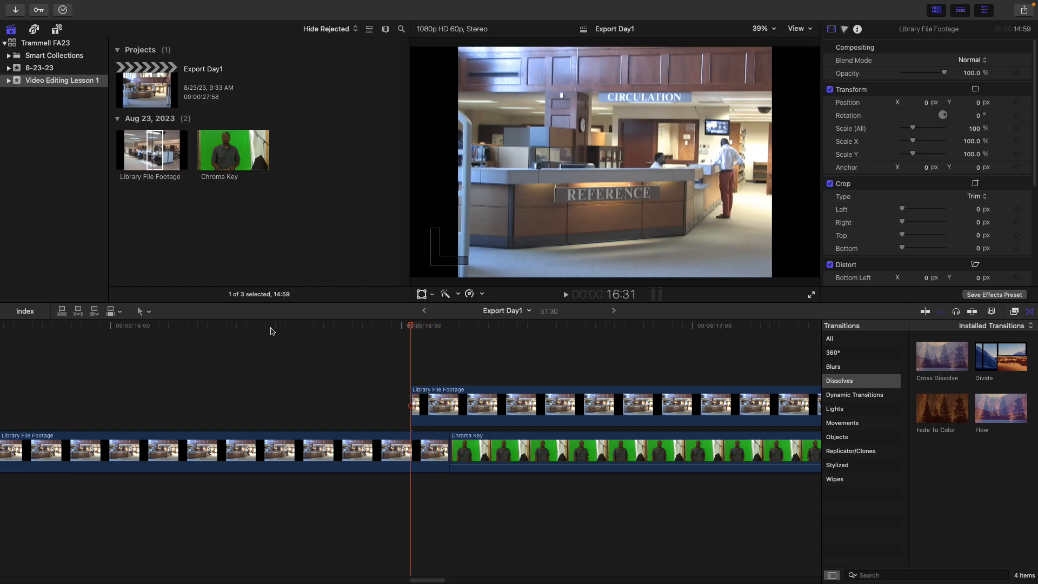
pyautogui.press('Right')
pyautogui.press('Right')
pyautogui.press('Right')
pyautogui.press('Right')
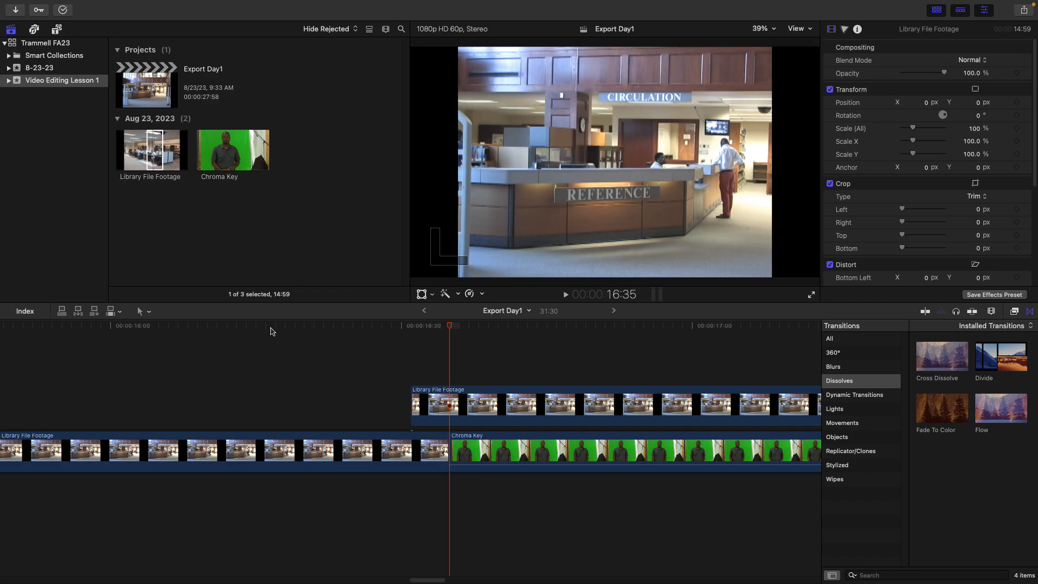
# Slide the connected Library File Footage clip later so it begins after the start of the Chroma Key clip
pyautogui.click(394, 327)
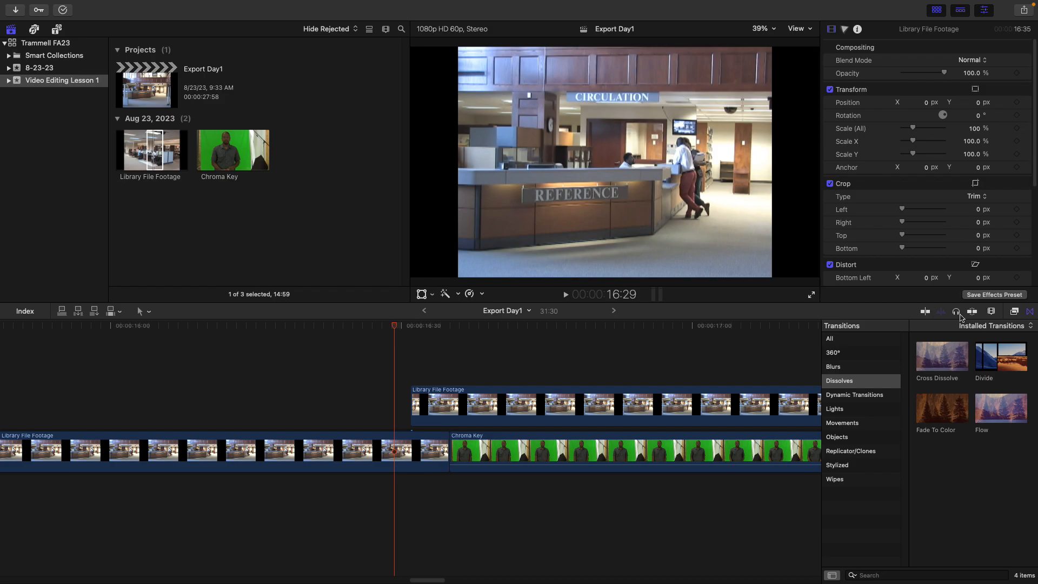
pyautogui.click(519, 406)
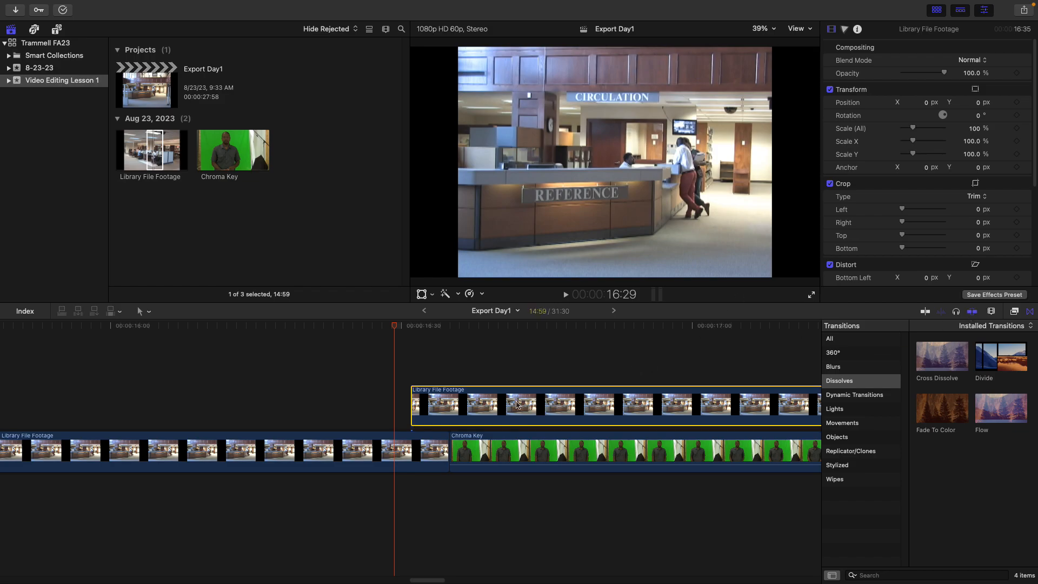
pyautogui.moveTo(519, 406); pyautogui.dragTo(562, 405)
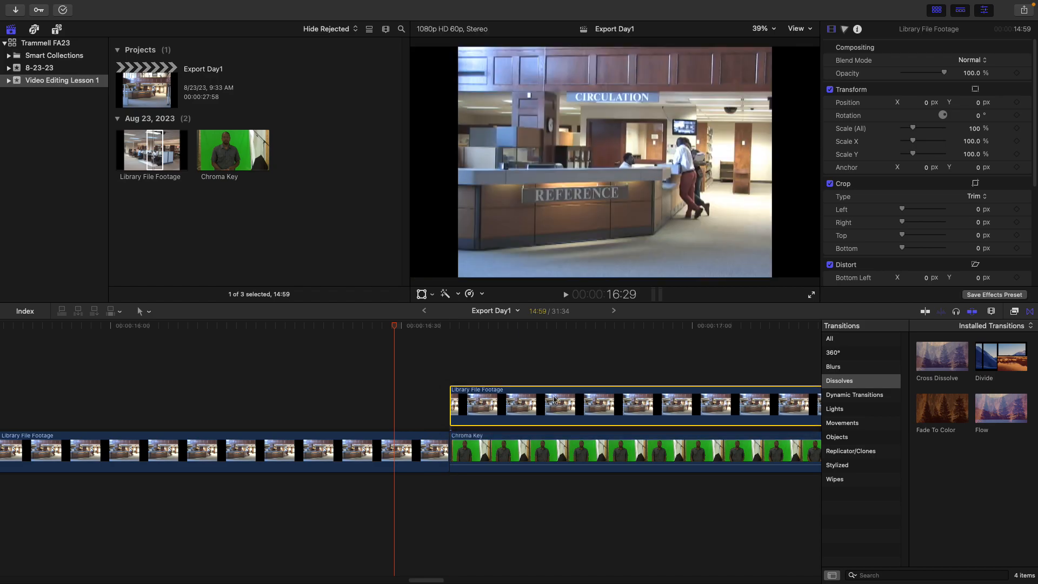
pyautogui.moveTo(511, 404); pyautogui.dragTo(560, 404)
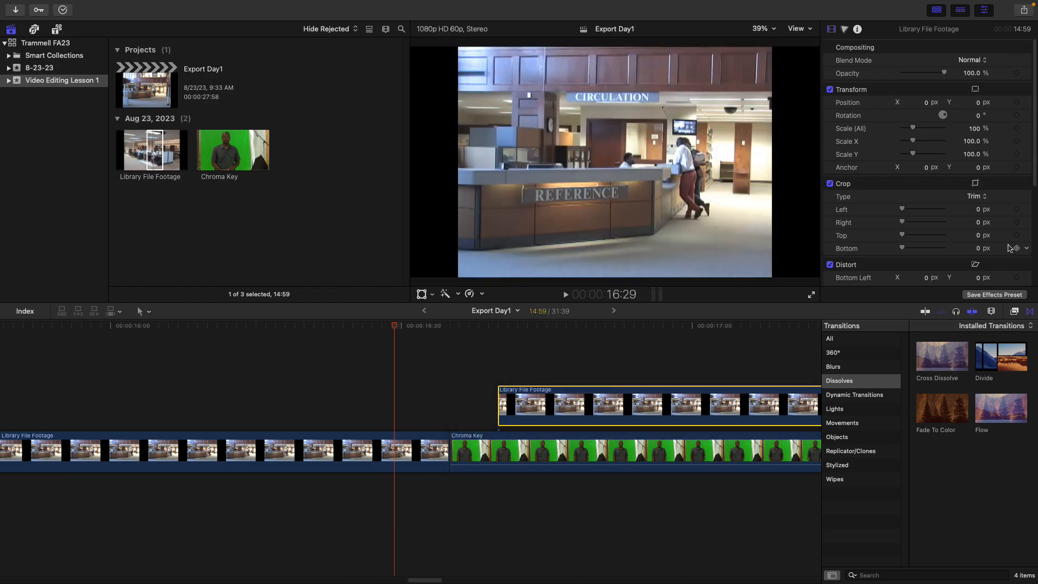
# Play back the timeline from before the connected clip to review its placement
pyautogui.click(991, 311)
pyautogui.moveTo(998, 336); pyautogui.dragTo(962, 342)
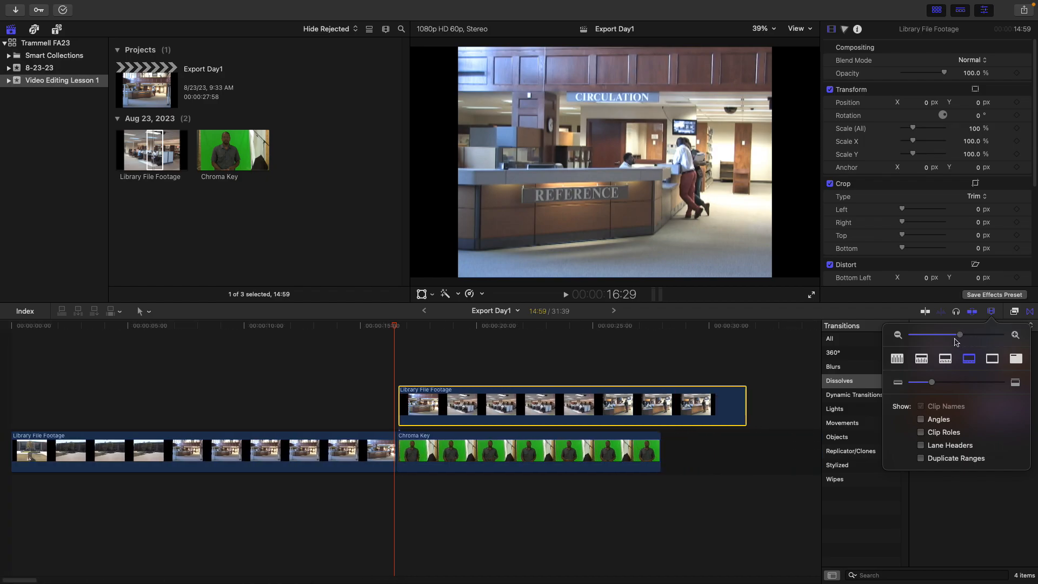
pyautogui.click(274, 327)
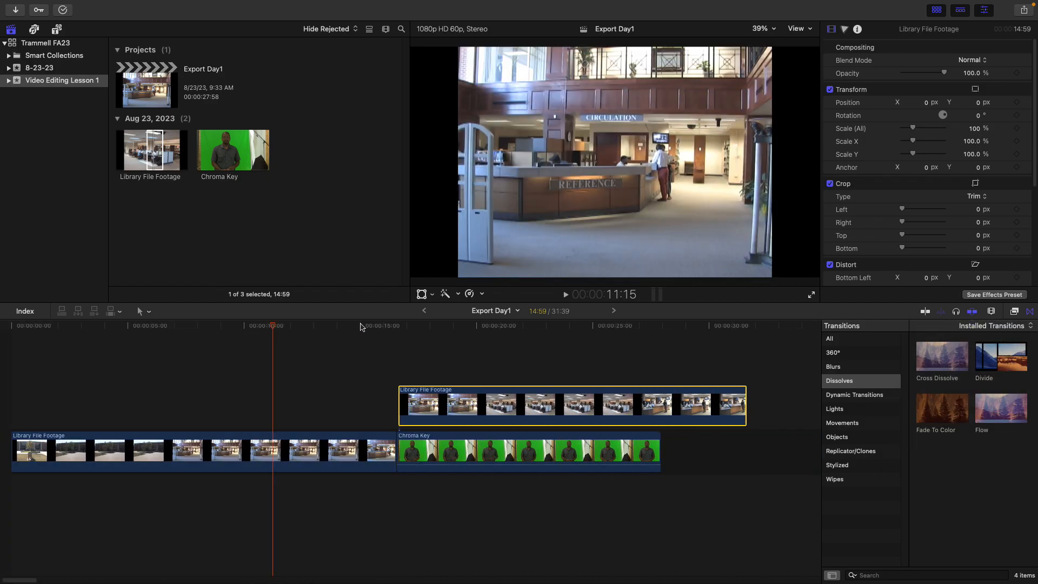
pyautogui.click(311, 329)
pyautogui.press('space')
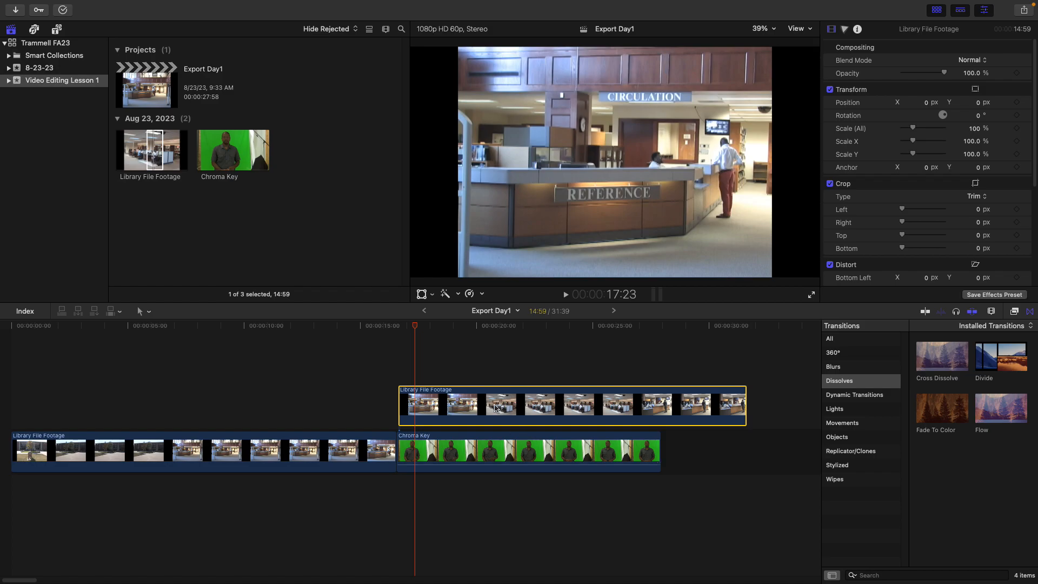
# Delete the connected clip and select the Chroma Key clip in the storyline
pyautogui.press('Delete')
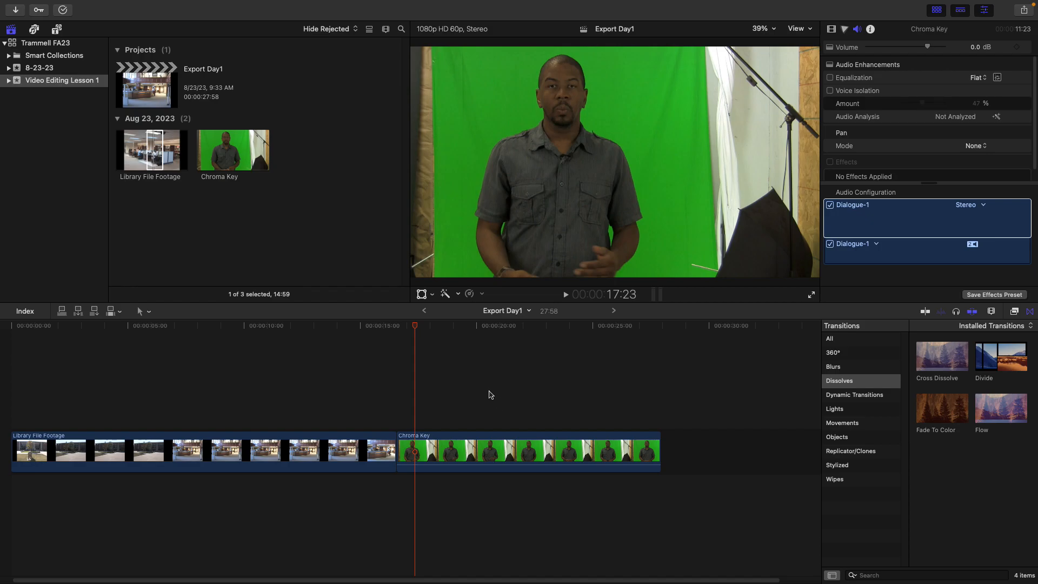
pyautogui.click(321, 450)
pyautogui.click(496, 444)
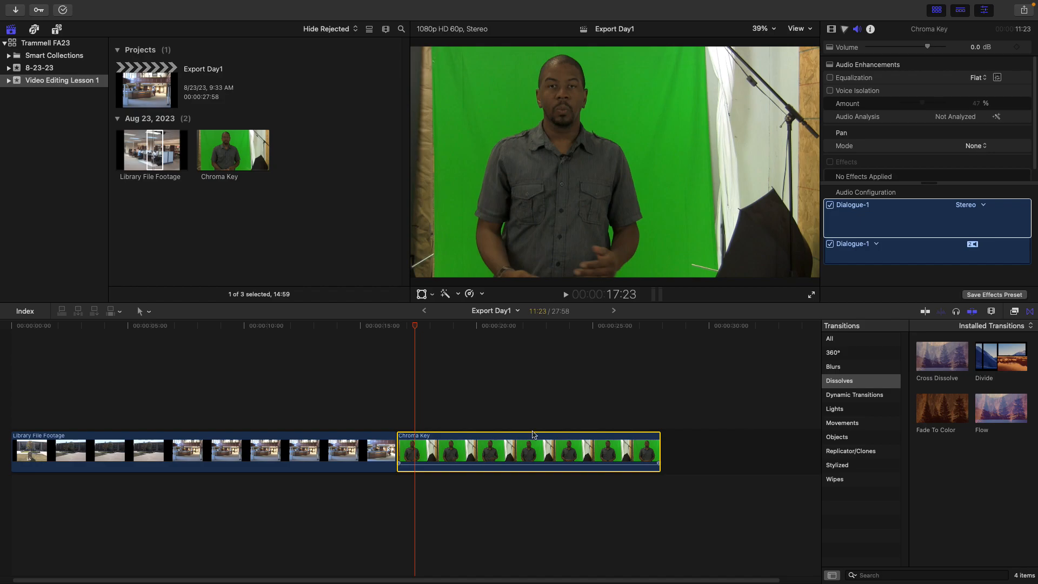
pyautogui.click(859, 385)
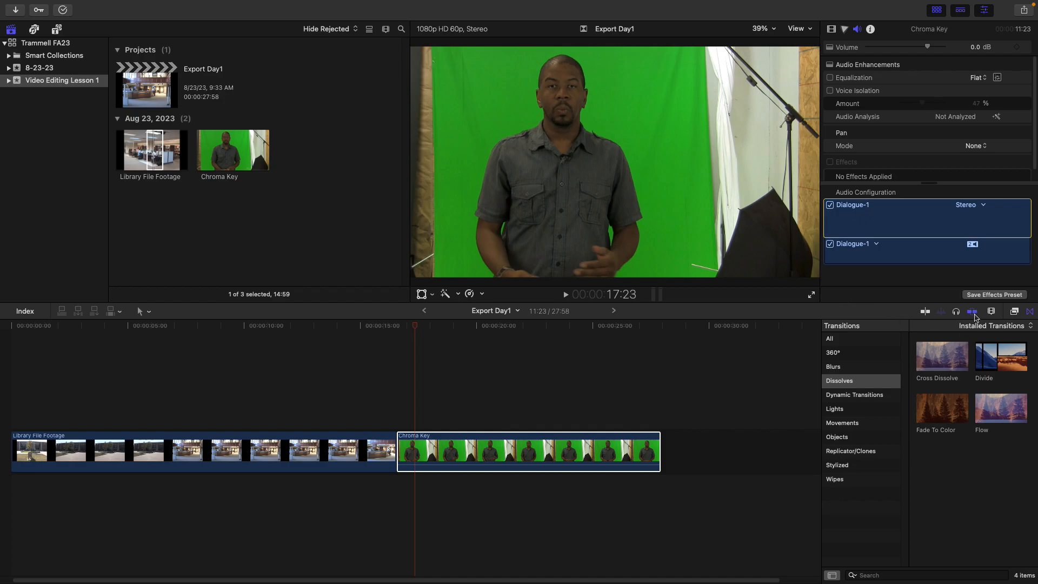
pyautogui.click(1031, 312)
pyautogui.click(1031, 312)
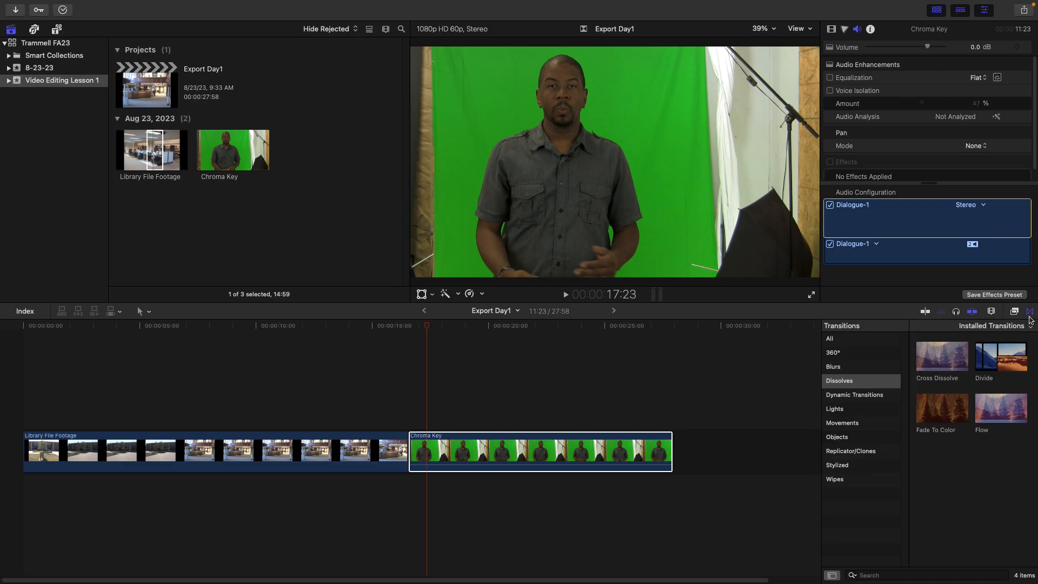
pyautogui.click(1032, 315)
pyautogui.click(1032, 315)
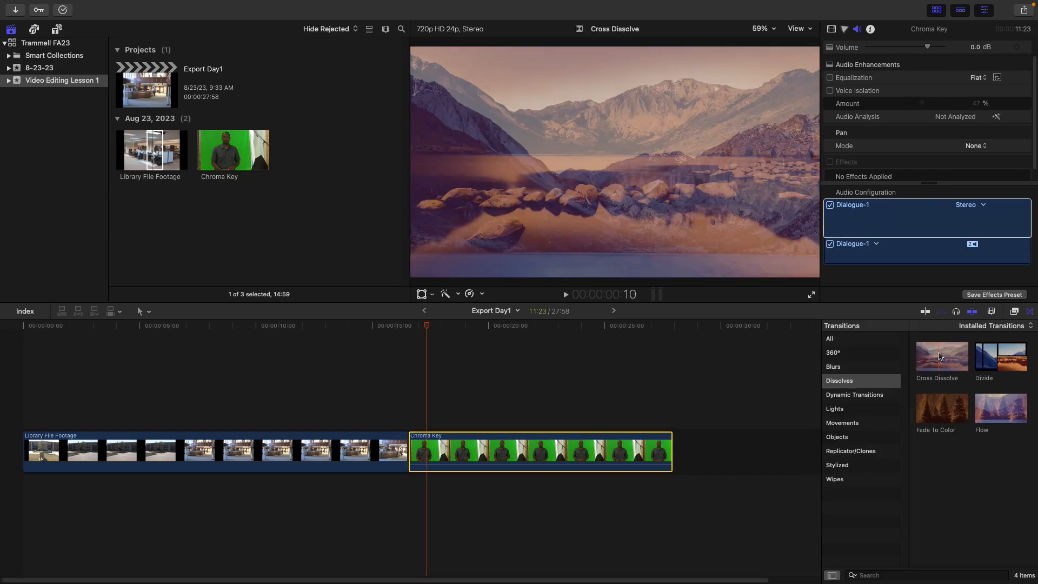
# Try to add a Cross Dissolve transition at the edit between the Library File Footage and Chroma Key clips
pyautogui.click(941, 356)
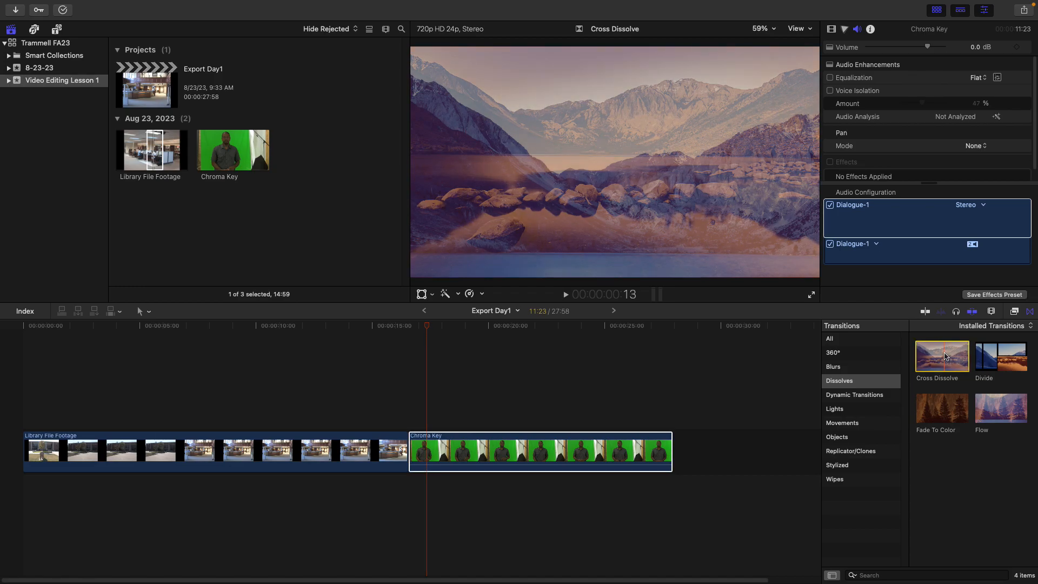
pyautogui.moveTo(945, 357); pyautogui.dragTo(414, 445)
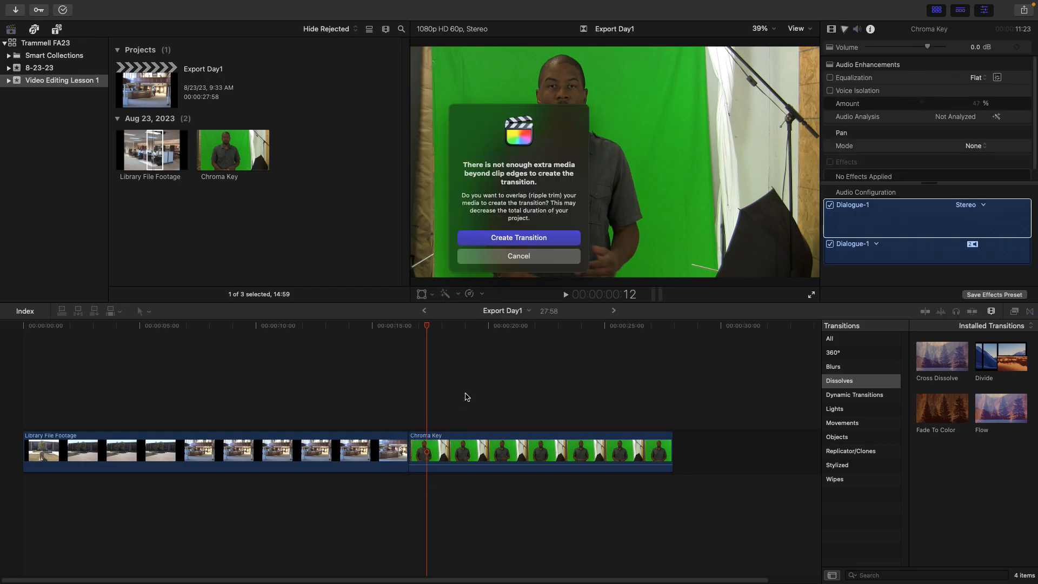
pyautogui.click(527, 255)
# Trim the start of the Chroma Key clip in the storyline by about 5 seconds
pyautogui.click(394, 445)
pyautogui.moveTo(403, 441)
pyautogui.mouseDown()
pyautogui.moveTo(352, 440)
pyautogui.moveTo(422, 442)
pyautogui.mouseUp()
pyautogui.click(386, 442)
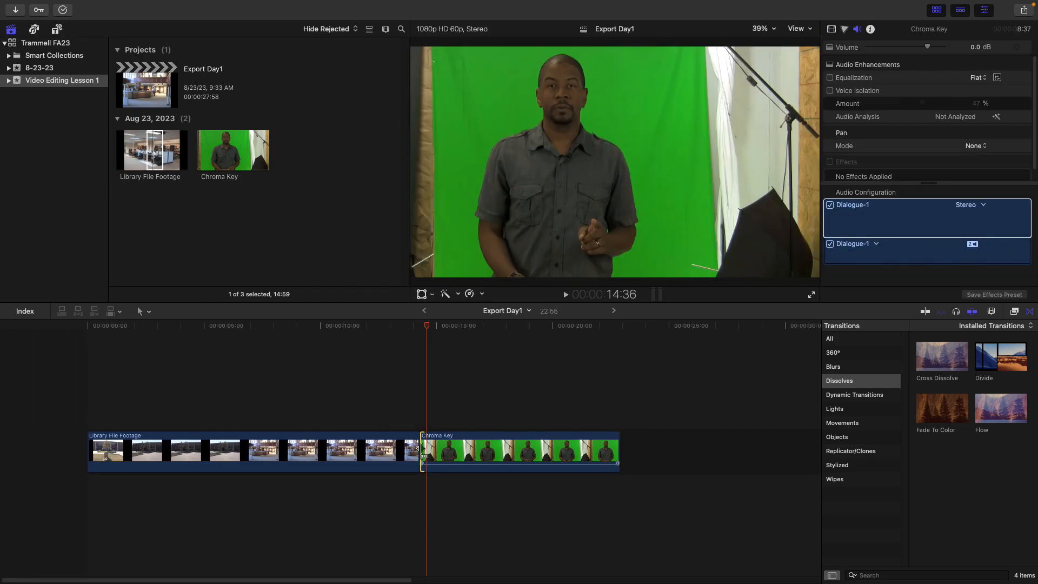
# Add a Cross Dissolve transition between the Library File Footage and Chroma Key clips and play it back
pyautogui.moveTo(942, 355); pyautogui.dragTo(435, 454)
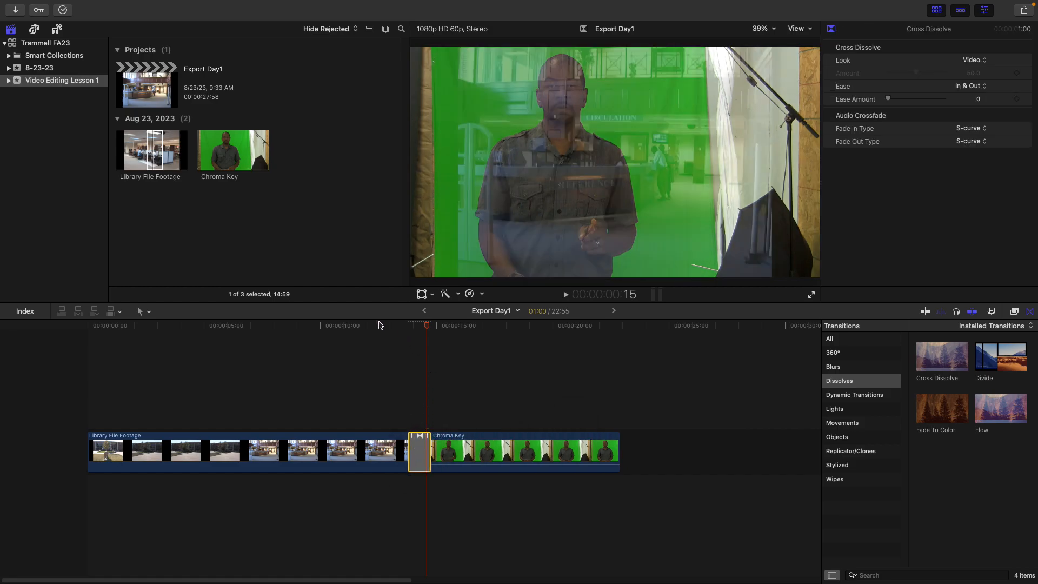
pyautogui.click(362, 328)
pyautogui.press('space')
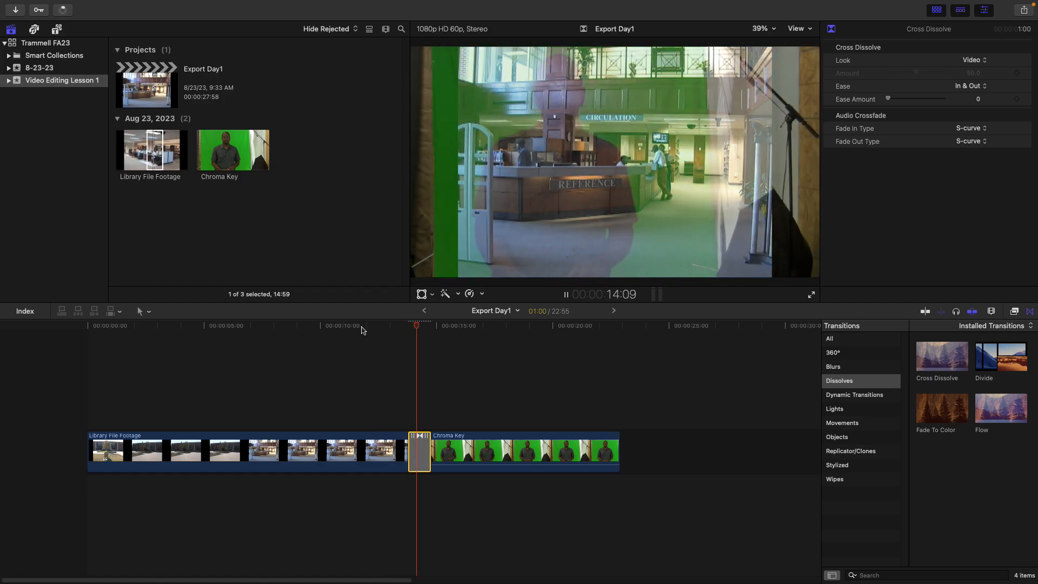
pyautogui.press('space')
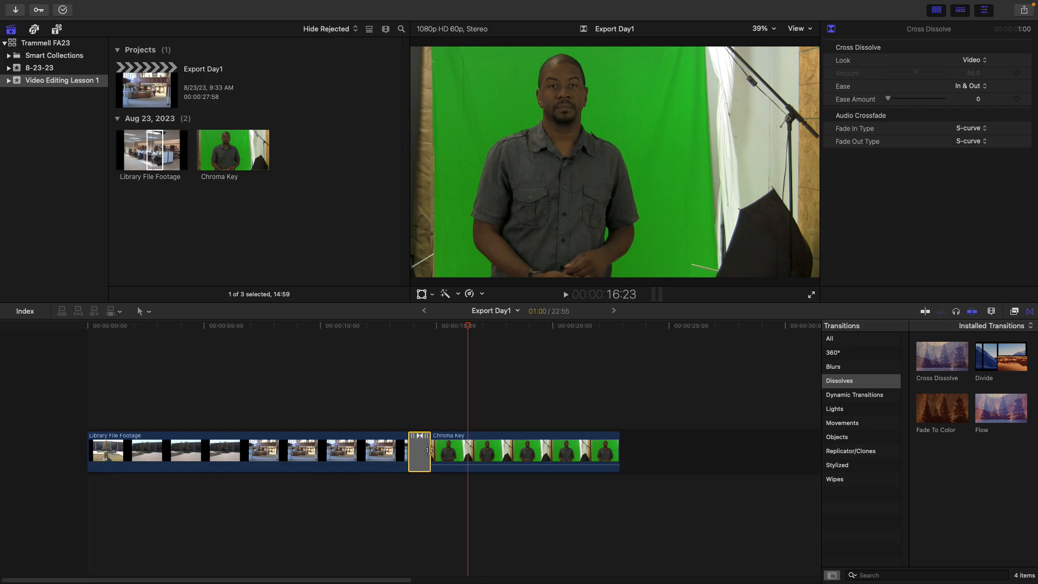
# Lengthen the Cross Dissolve transition to about 5:31 and play it back
pyautogui.moveTo(430, 451); pyautogui.dragTo(482, 453)
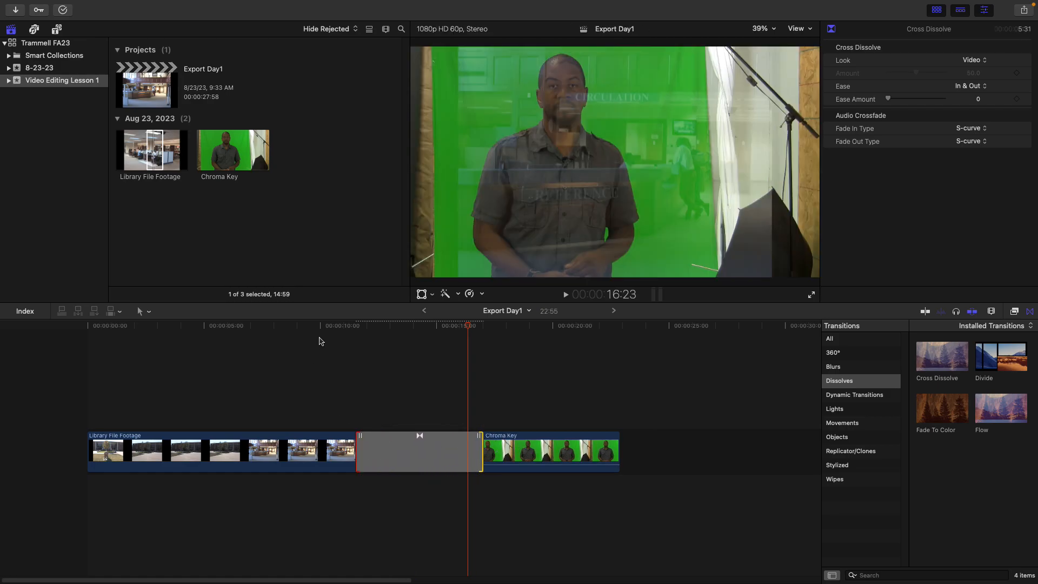
pyautogui.click(326, 335)
pyautogui.press('space')
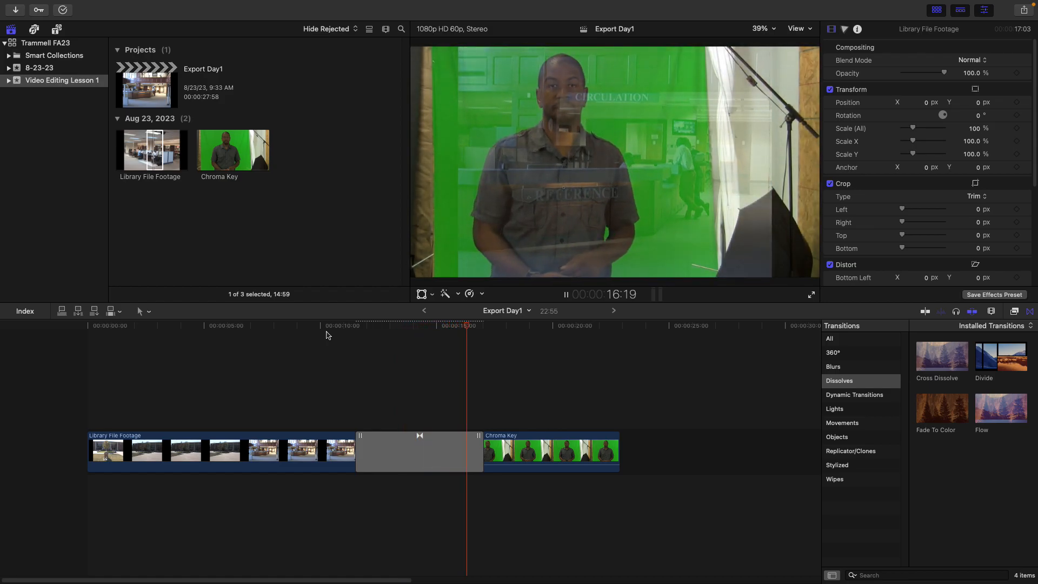
pyautogui.press('space')
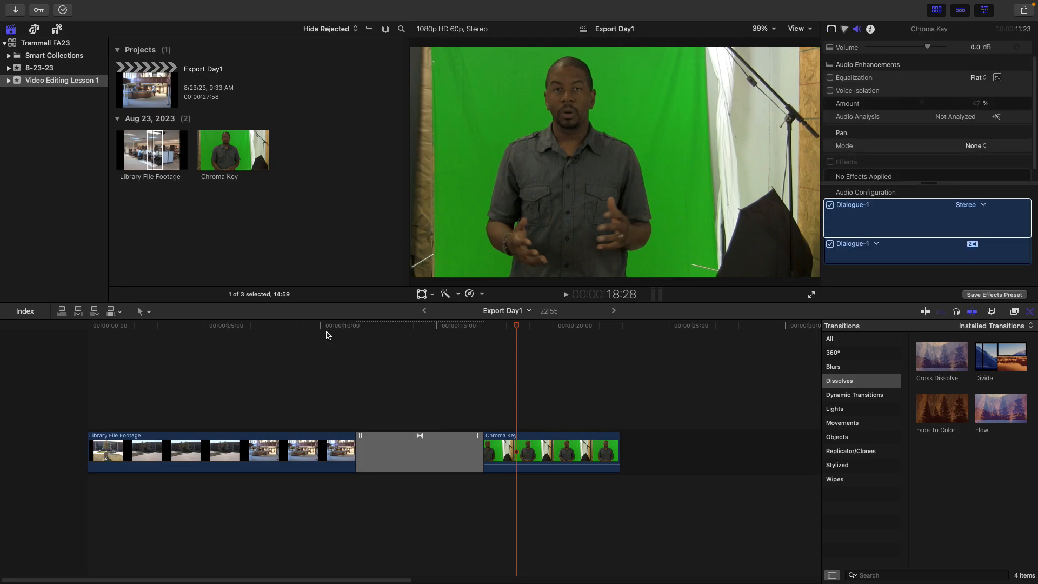
# Delete the Cross Dissolve transition from the storyline
pyautogui.click(421, 459)
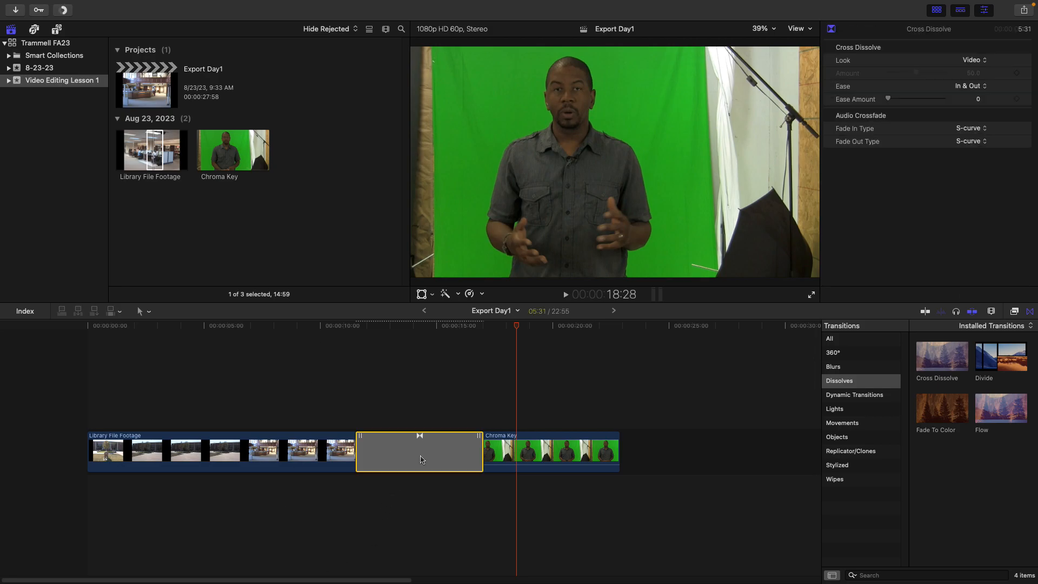
pyautogui.press('Delete')
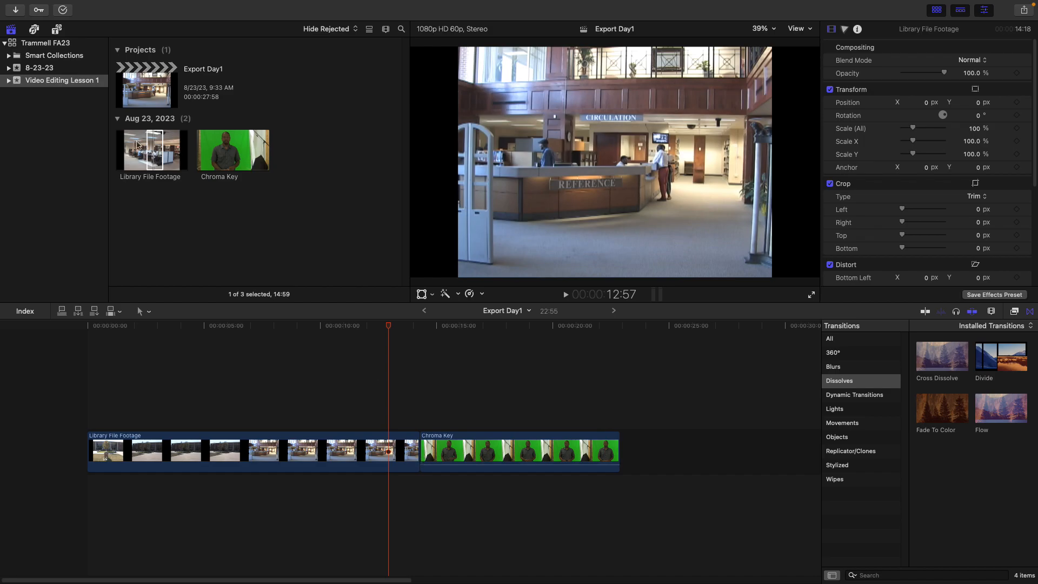
# Append another Library File Footage clip after the Chroma Key clip and trim its start
pyautogui.moveTo(147, 152); pyautogui.dragTo(649, 448)
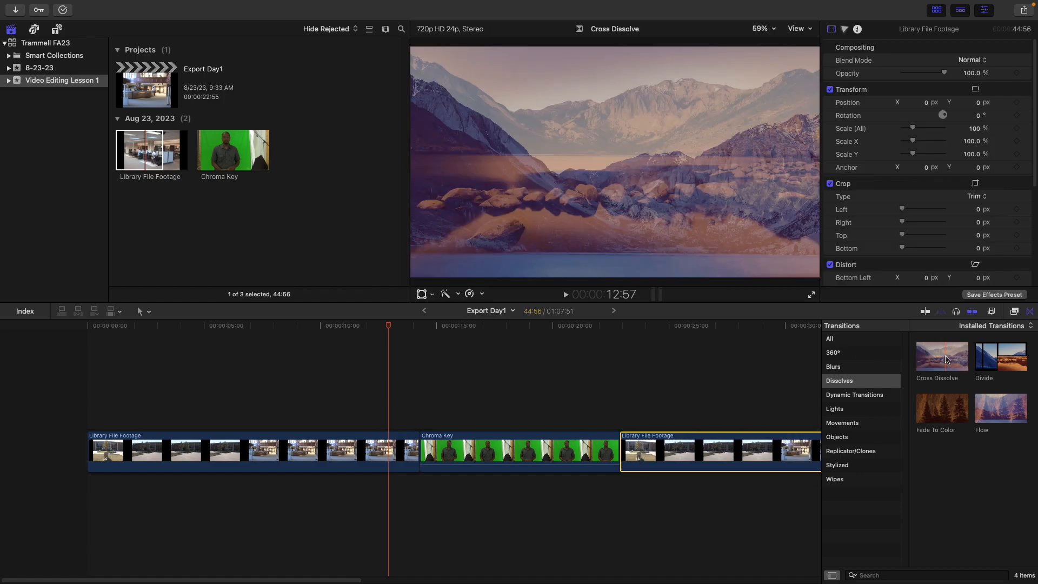
pyautogui.moveTo(622, 456); pyautogui.dragTo(678, 454)
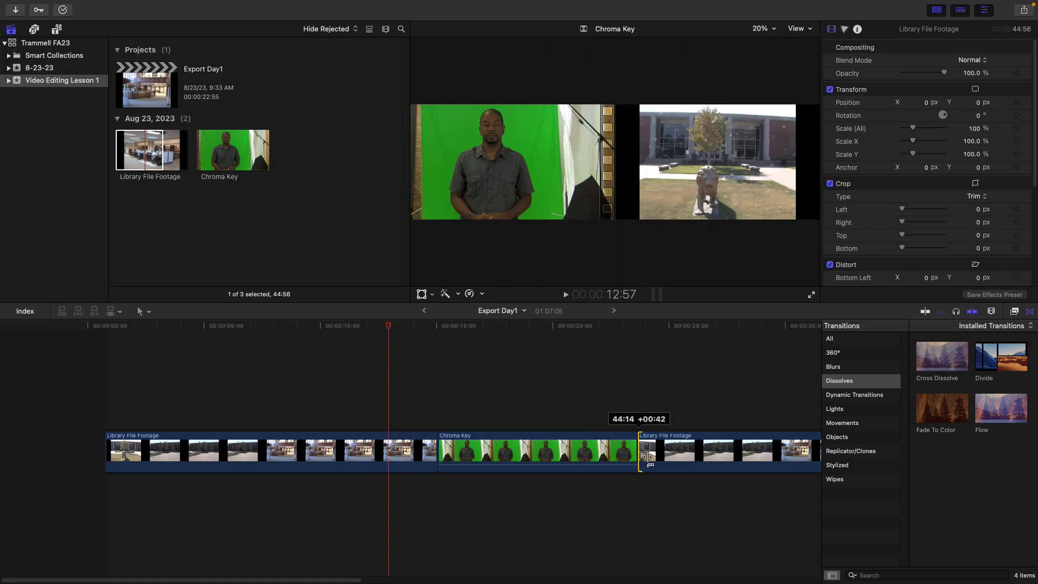
# Add a Cross Dissolve transition at the start of the Chroma Key clip, then delete it
pyautogui.moveTo(950, 359); pyautogui.dragTo(588, 452)
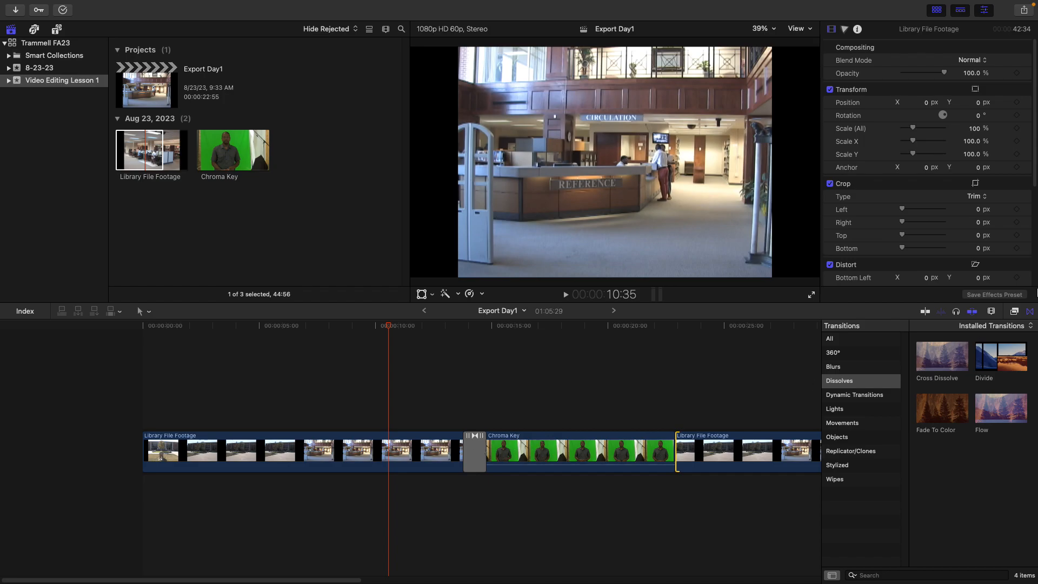
pyautogui.click(478, 461)
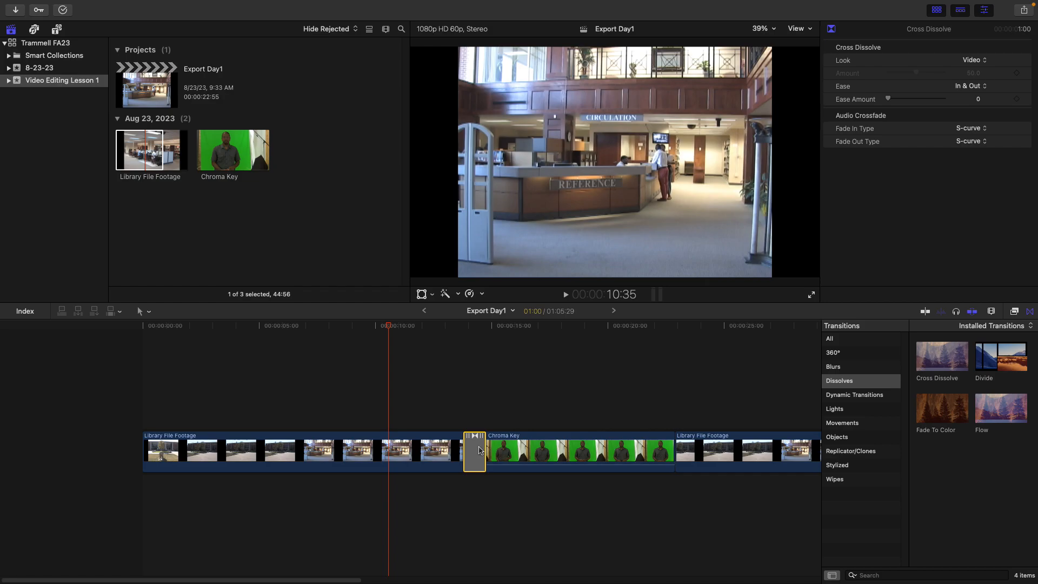
pyautogui.press('Delete')
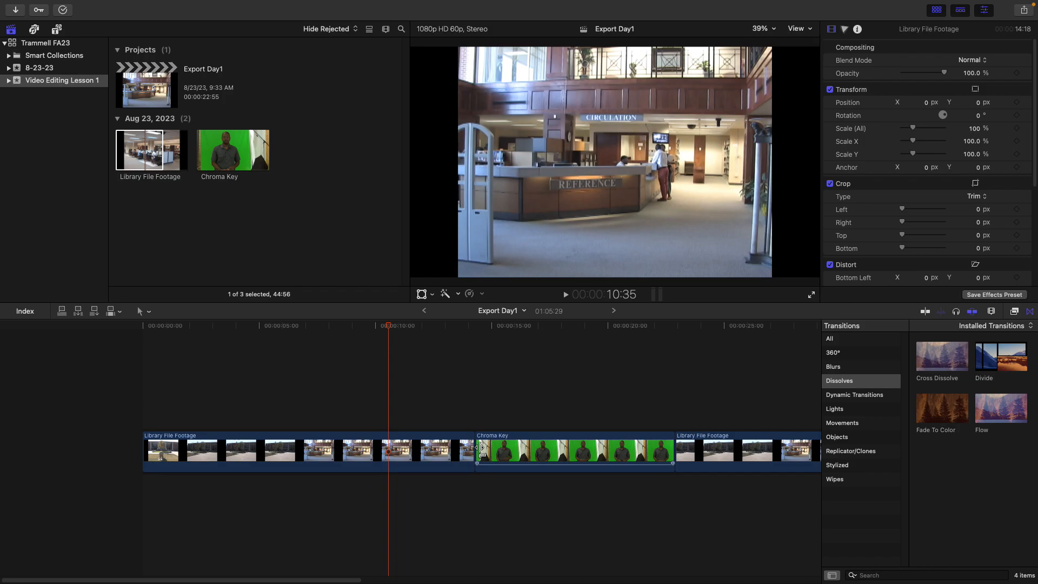
# Add a Color Planes transition from the Movements category before the Chroma Key clip and play it back
pyautogui.click(832, 425)
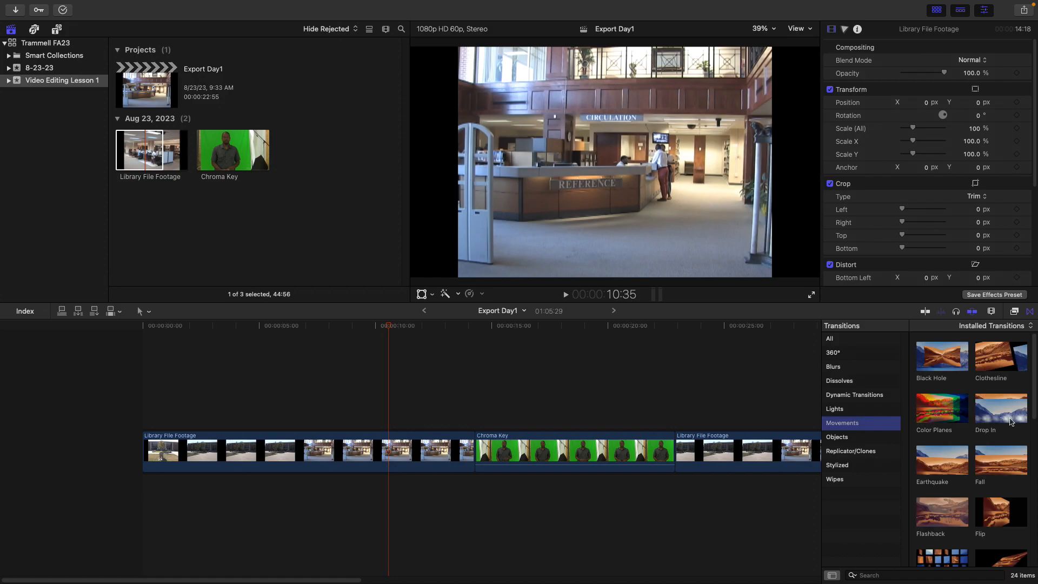
pyautogui.click(944, 409)
pyautogui.moveTo(946, 409); pyautogui.dragTo(434, 453)
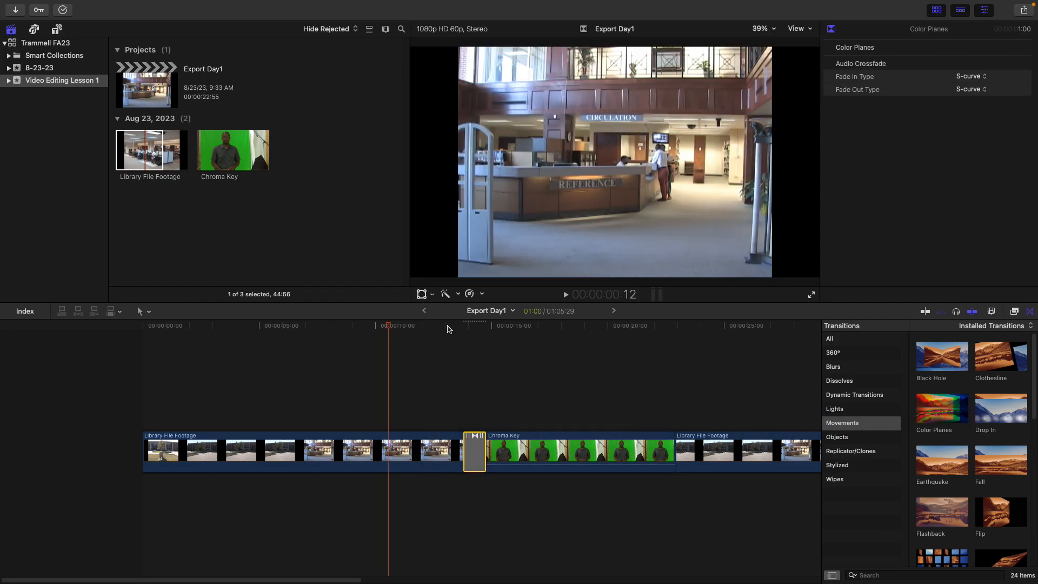
pyautogui.press('space')
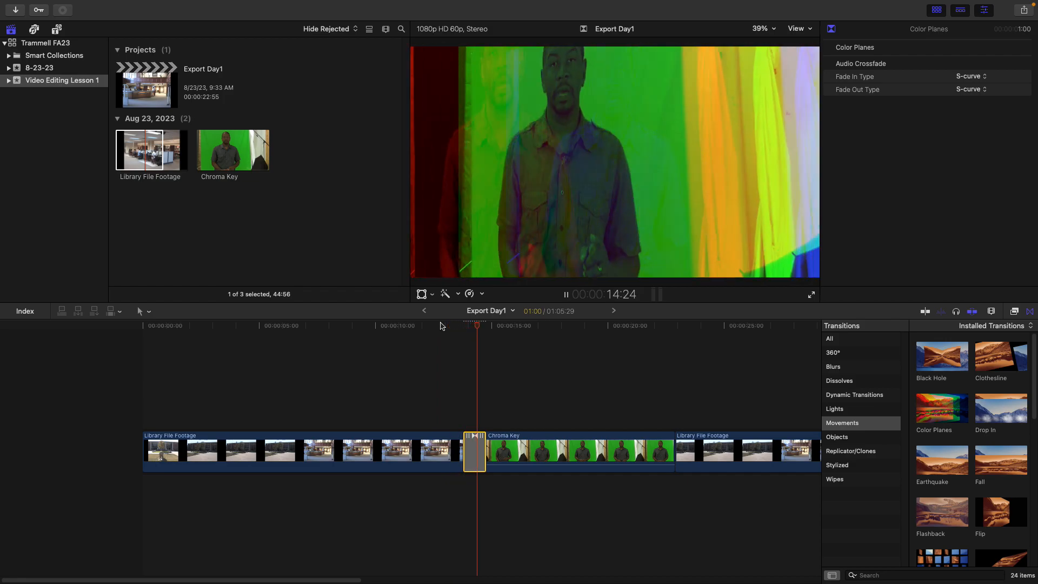
pyautogui.press('space')
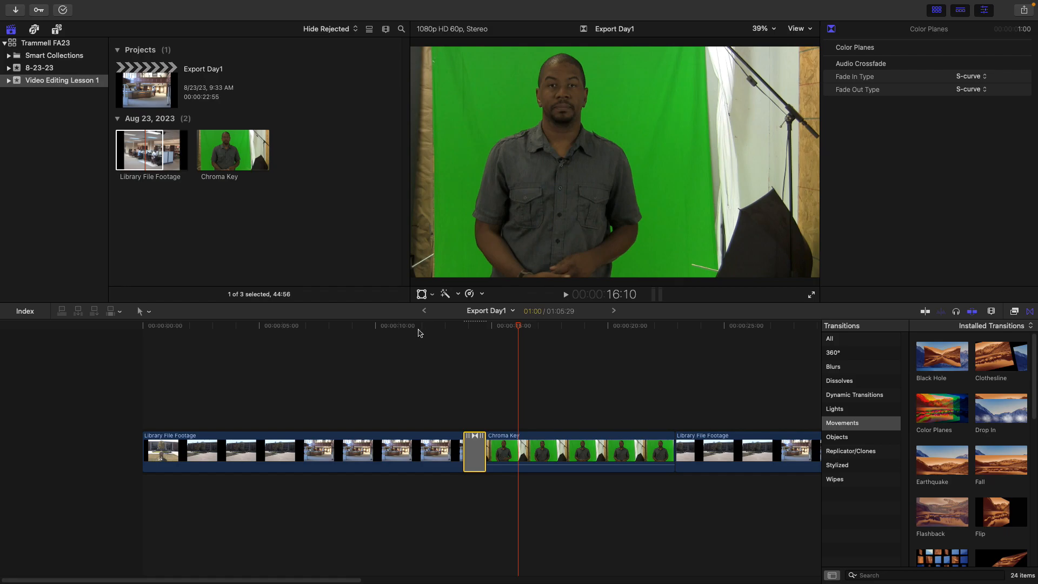
# Delete the Color Planes transition and select the Chroma Key clip
pyautogui.press('Delete')
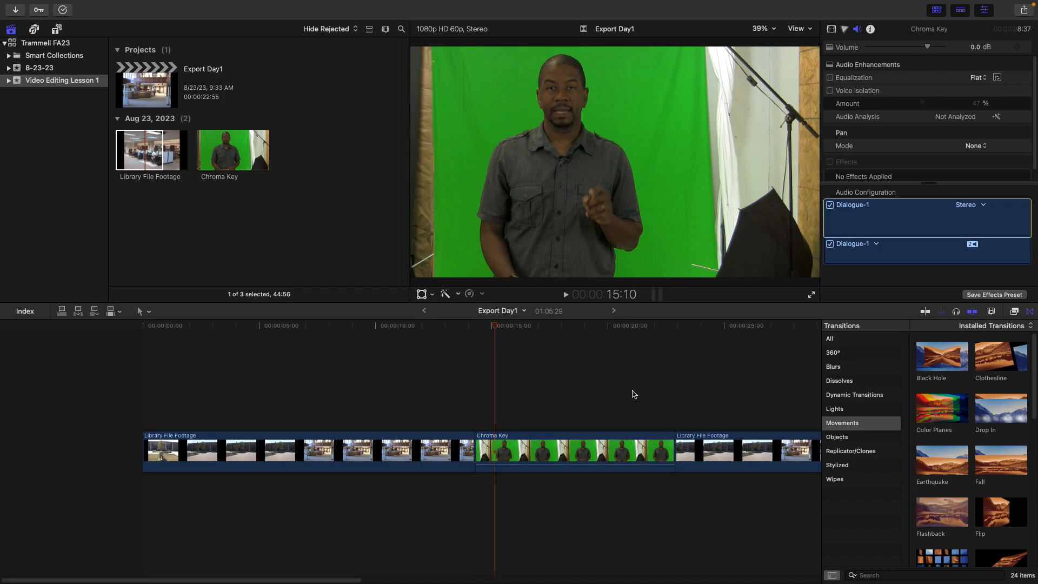
pyautogui.click(561, 447)
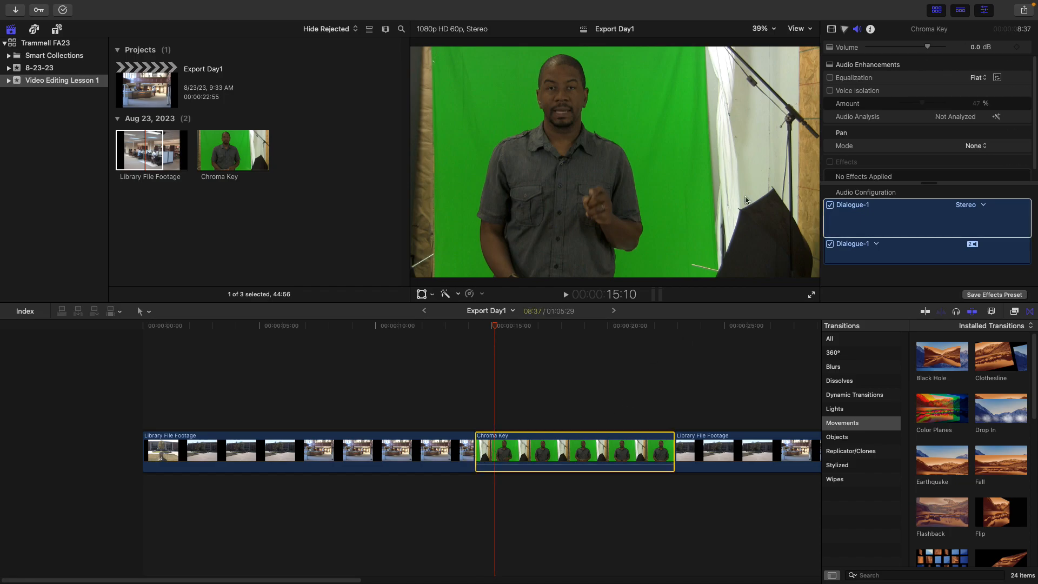
pyautogui.click(840, 229)
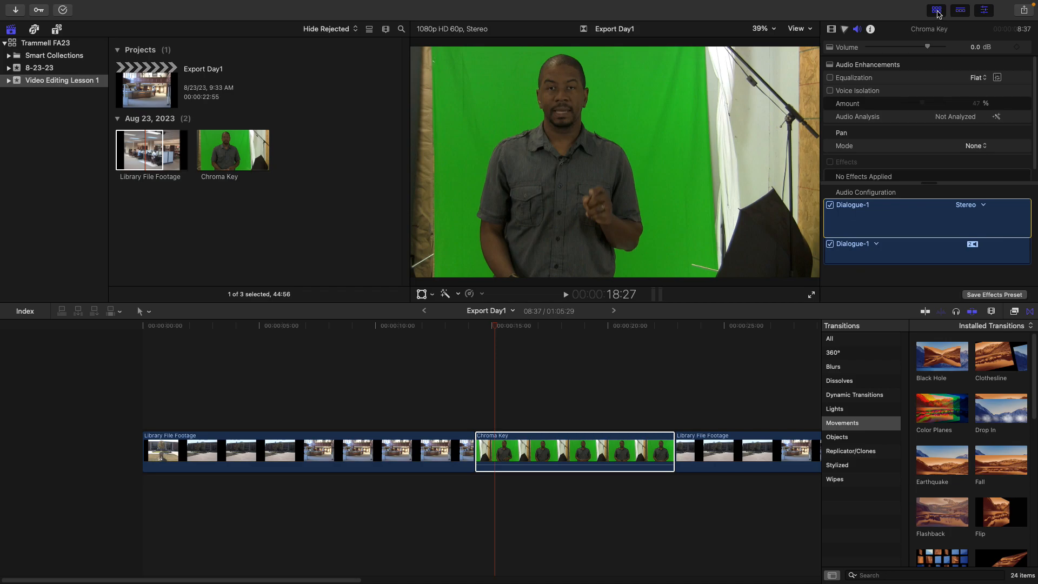
pyautogui.click(984, 11)
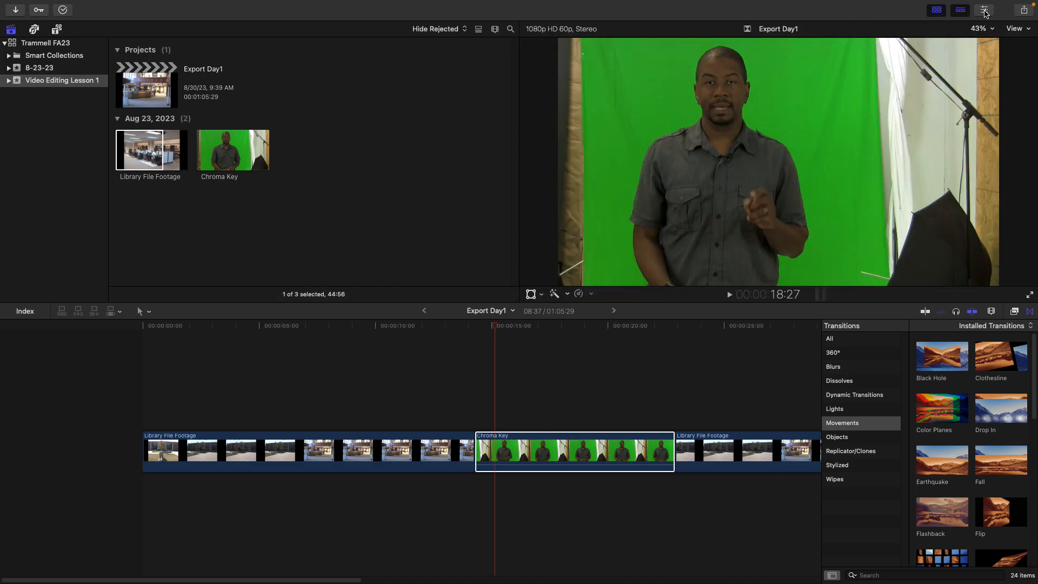
pyautogui.click(984, 11)
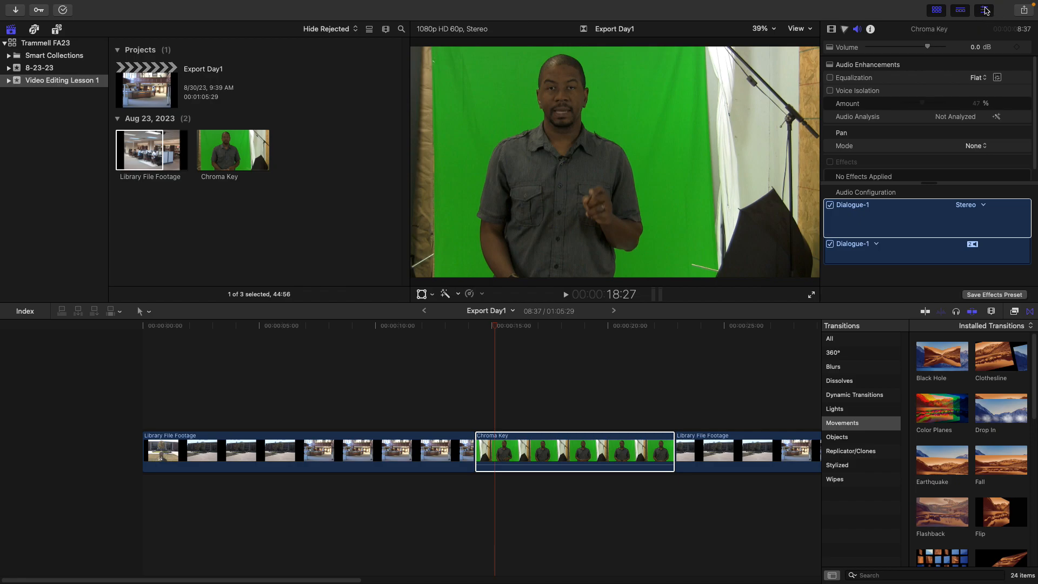
pyautogui.click(985, 11)
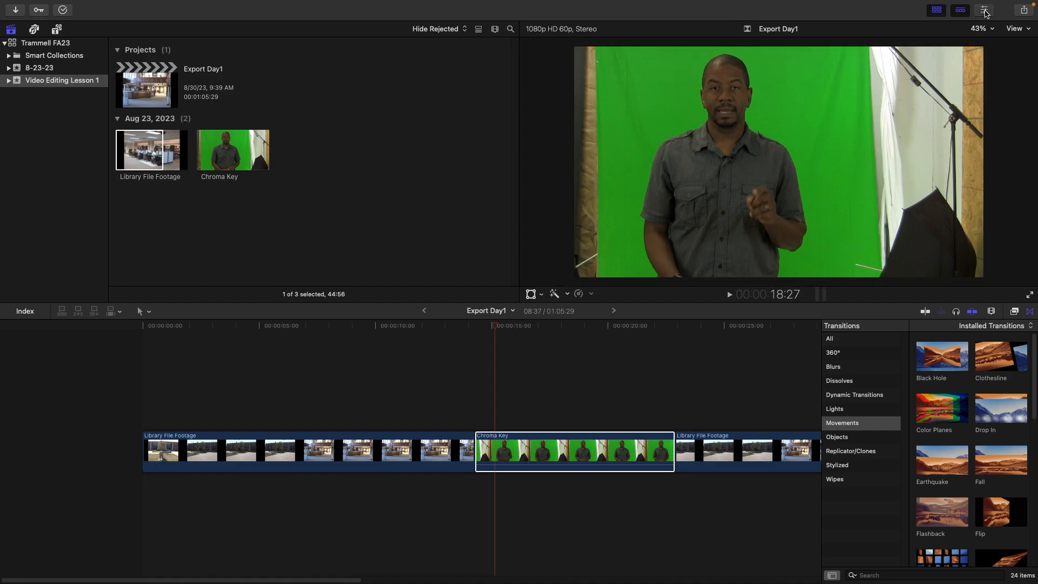
pyautogui.click(985, 12)
# Scale the first Library File Footage clip to 186%
pyautogui.click(317, 448)
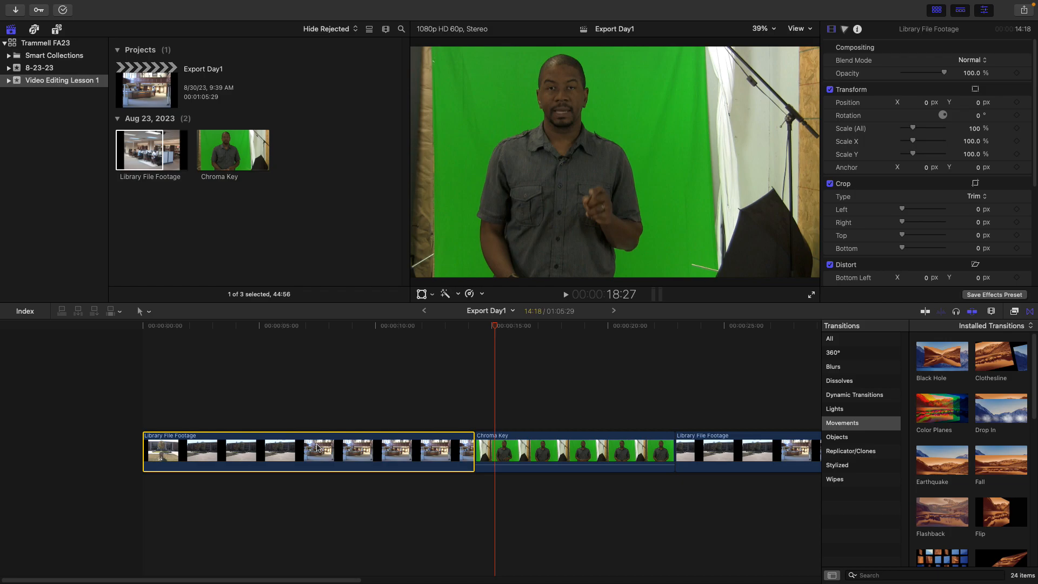
pyautogui.click(567, 327)
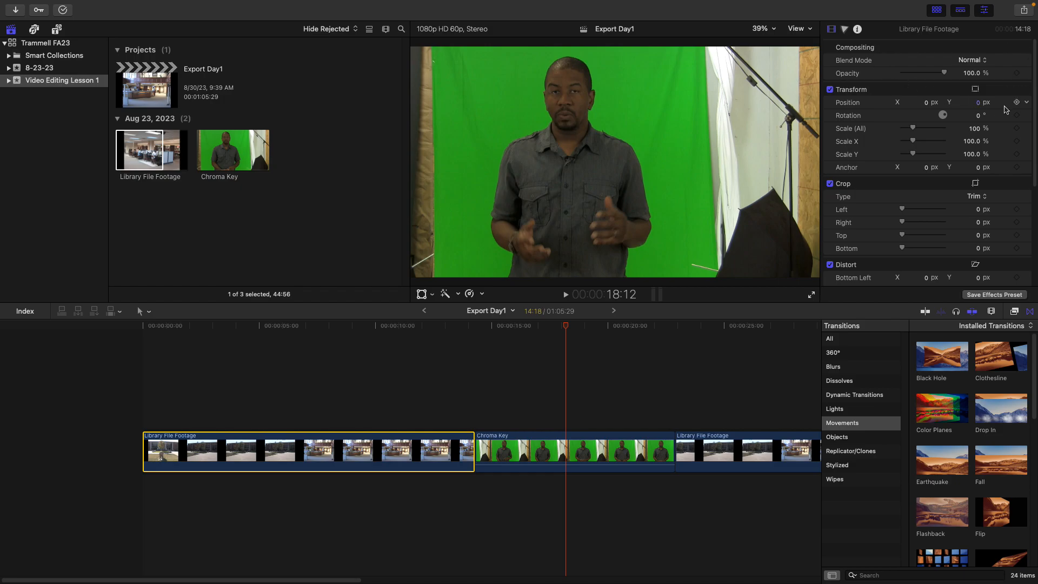
pyautogui.scroll(-1, 1036, 115)
pyautogui.scroll(1, 1036, 116)
pyautogui.moveTo(915, 130)
pyautogui.mouseDown()
pyautogui.moveTo(933, 131)
pyautogui.moveTo(922, 131)
pyautogui.mouseUp()
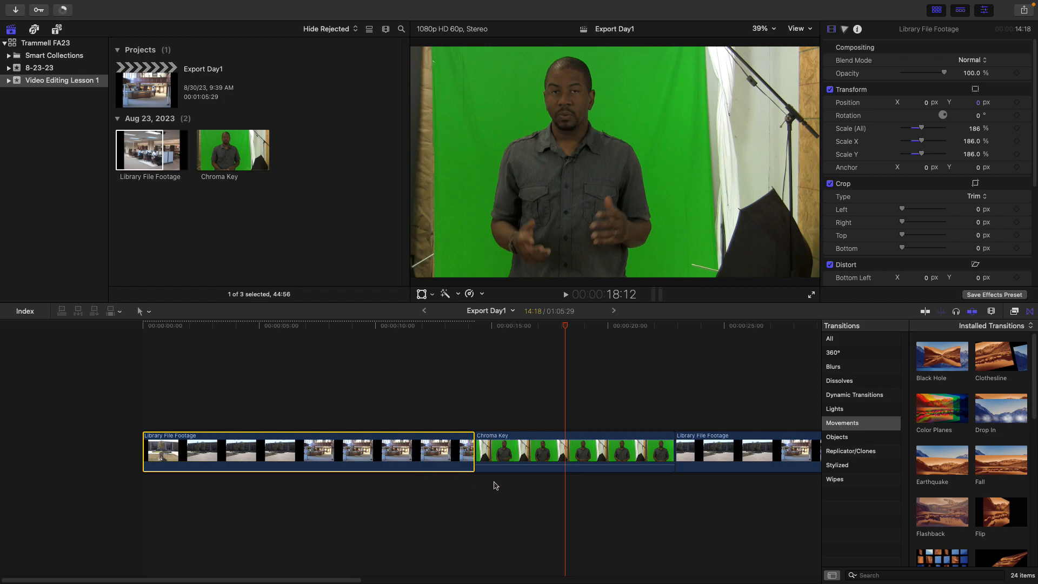
# Select the Chroma Key clip and open its color inspector
pyautogui.click(550, 443)
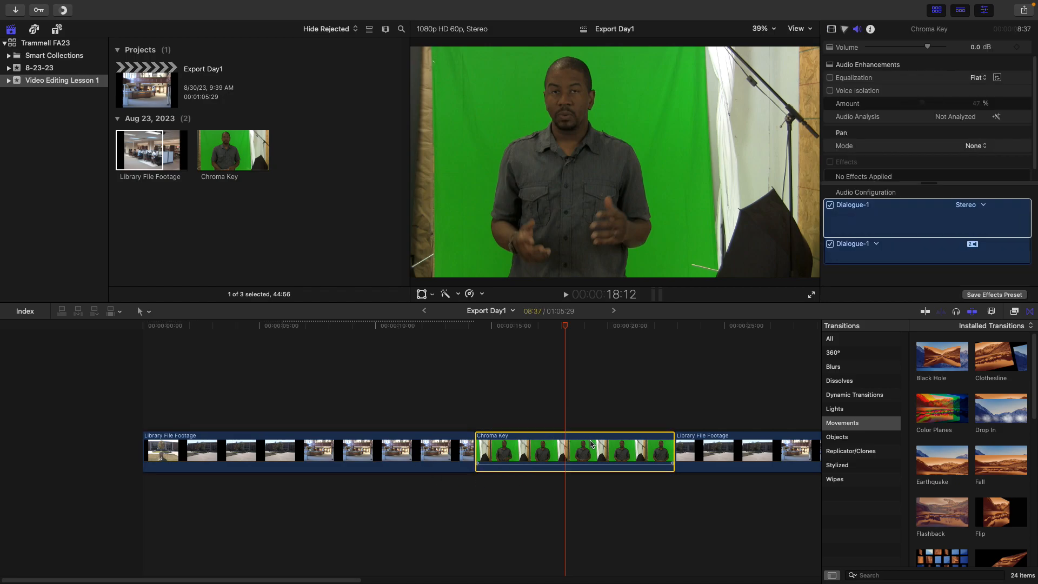
pyautogui.click(1027, 129)
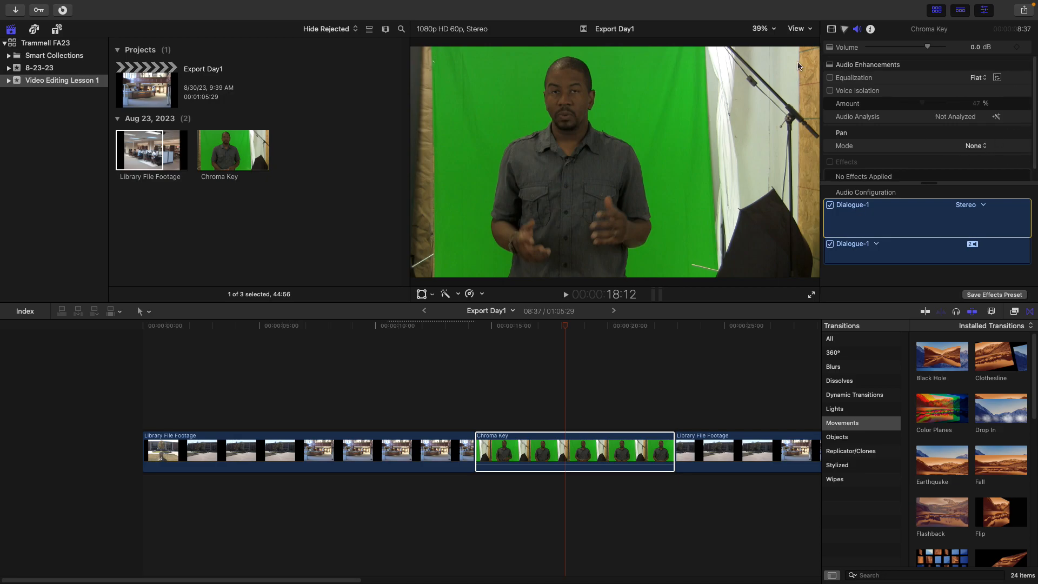
pyautogui.click(832, 30)
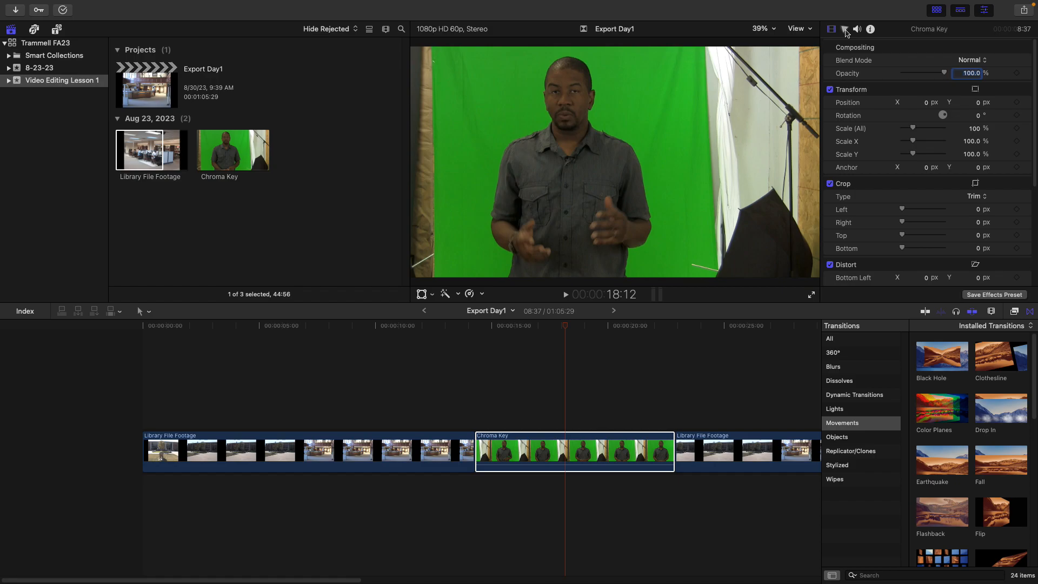
pyautogui.click(845, 30)
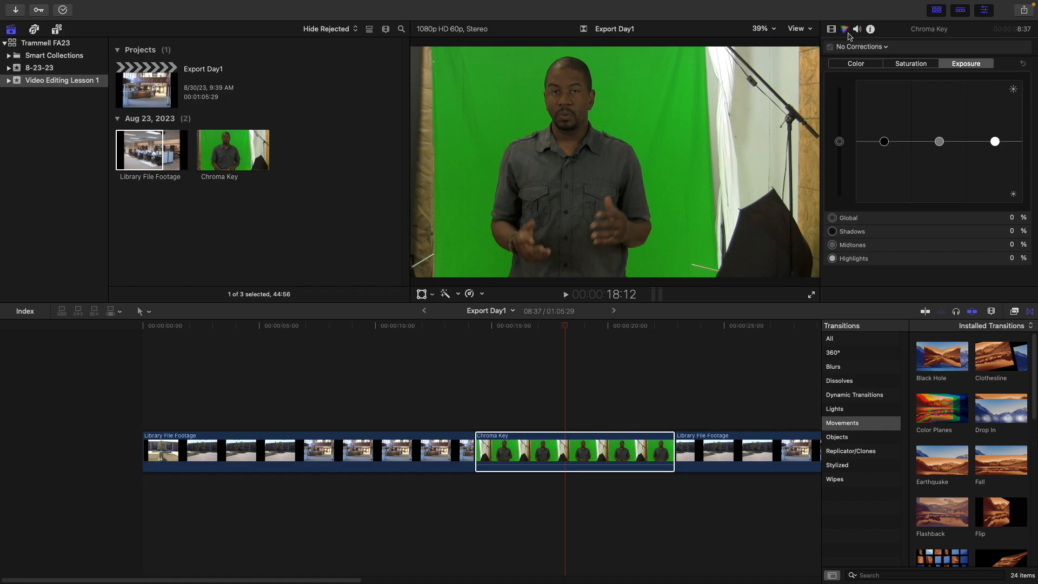
# Browse the Chroma Key clip's color correction tabs and its audio, info and video inspector panes
pyautogui.click(903, 66)
pyautogui.click(854, 66)
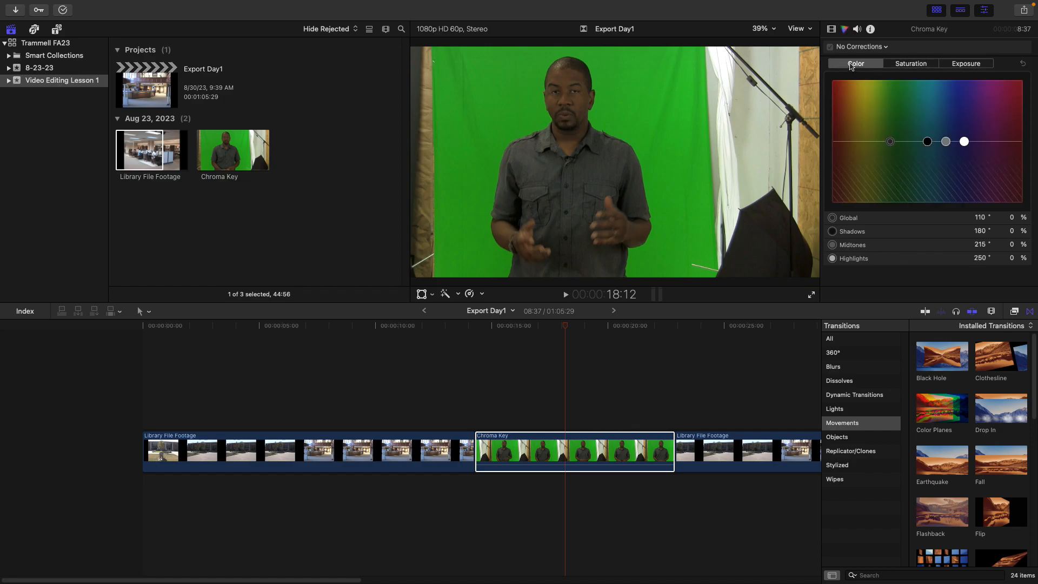
pyautogui.click(857, 29)
pyautogui.click(871, 29)
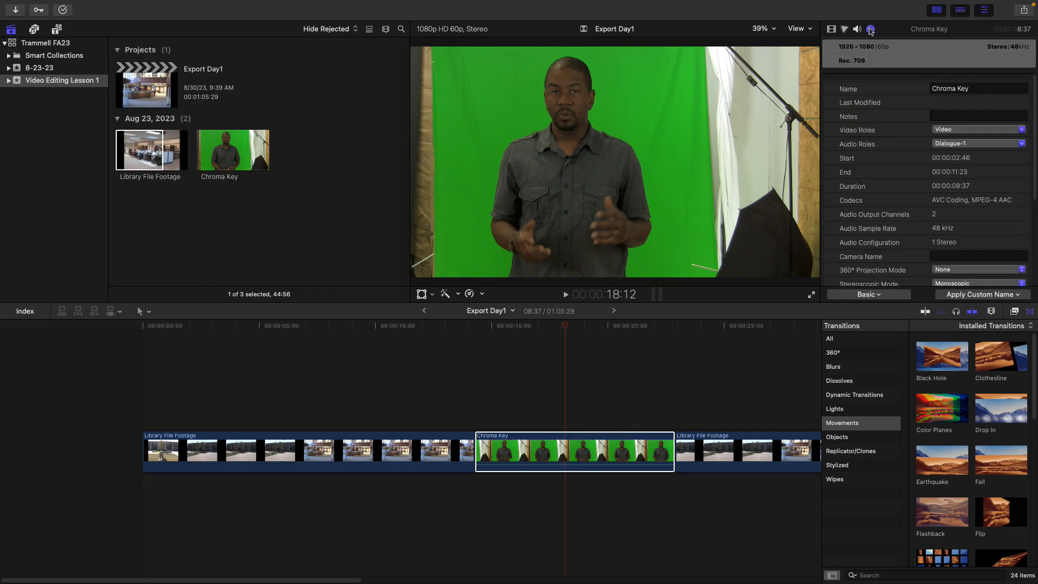
pyautogui.click(832, 30)
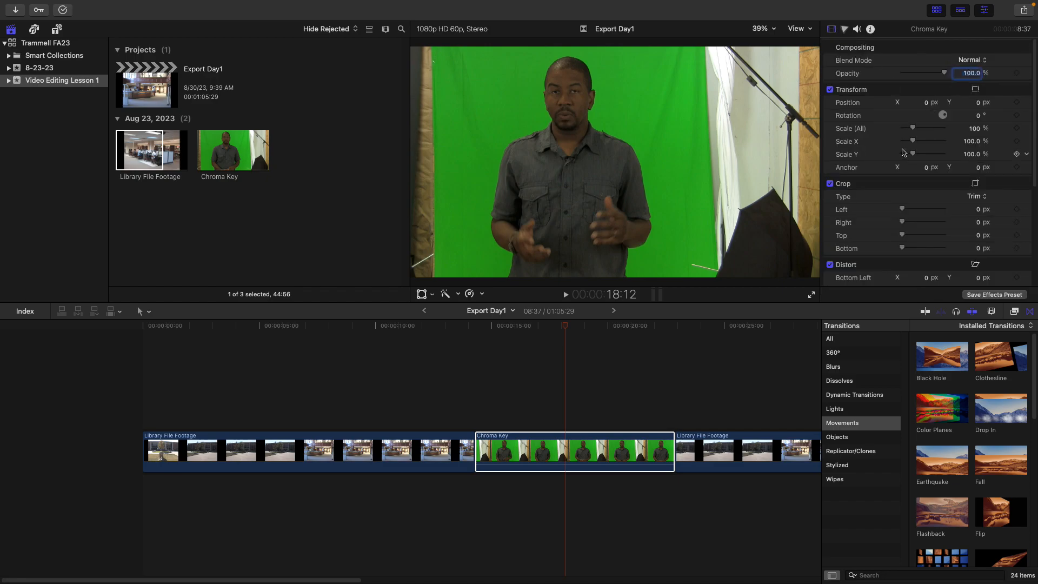
# Set the Chroma Key clip's scale to 101% and crop its left edge by 145 px
pyautogui.moveTo(913, 131); pyautogui.dragTo(913, 132)
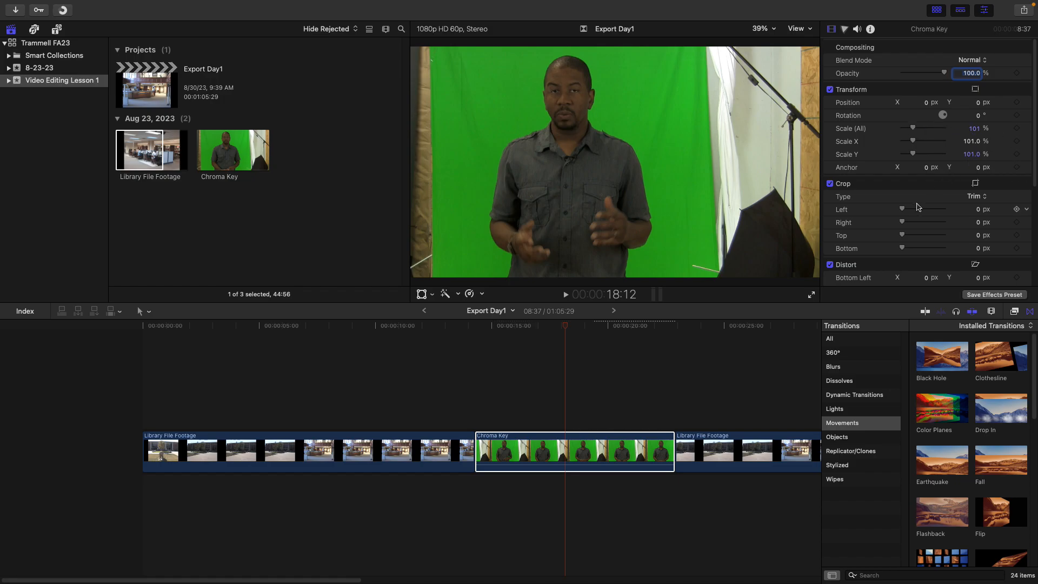
pyautogui.moveTo(903, 210); pyautogui.dragTo(909, 214)
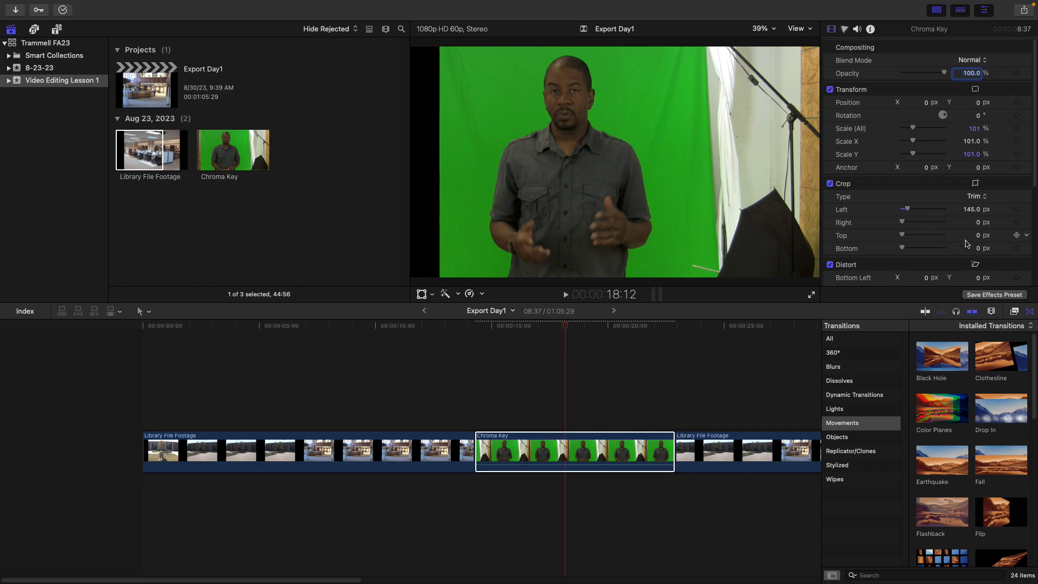
pyautogui.moveTo(1035, 154); pyautogui.dragTo(889, 246)
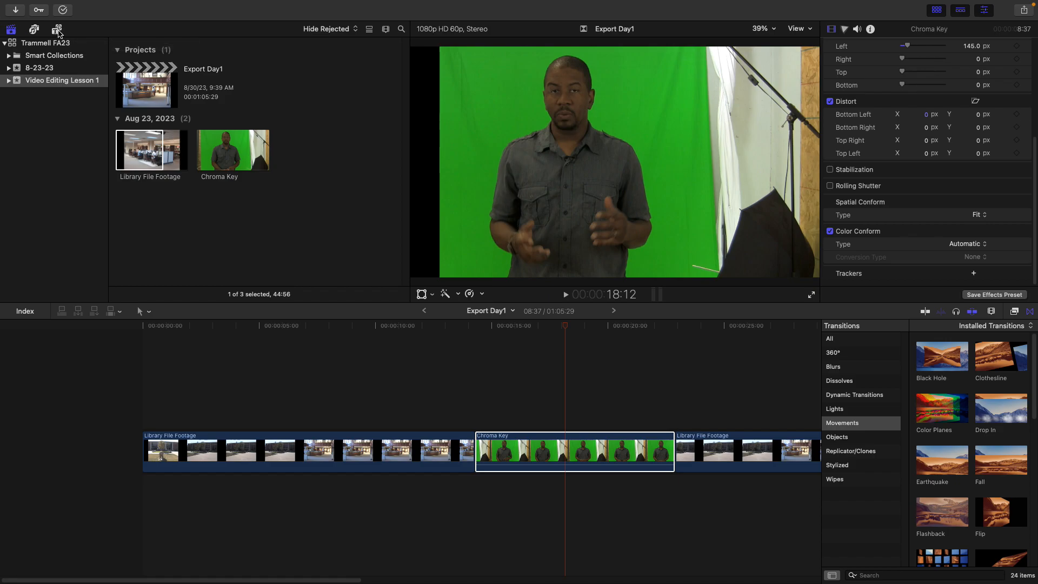
# Add the Paper lower-third title above the start of the Chroma Key clip and lengthen its end slightly
pyautogui.click(57, 29)
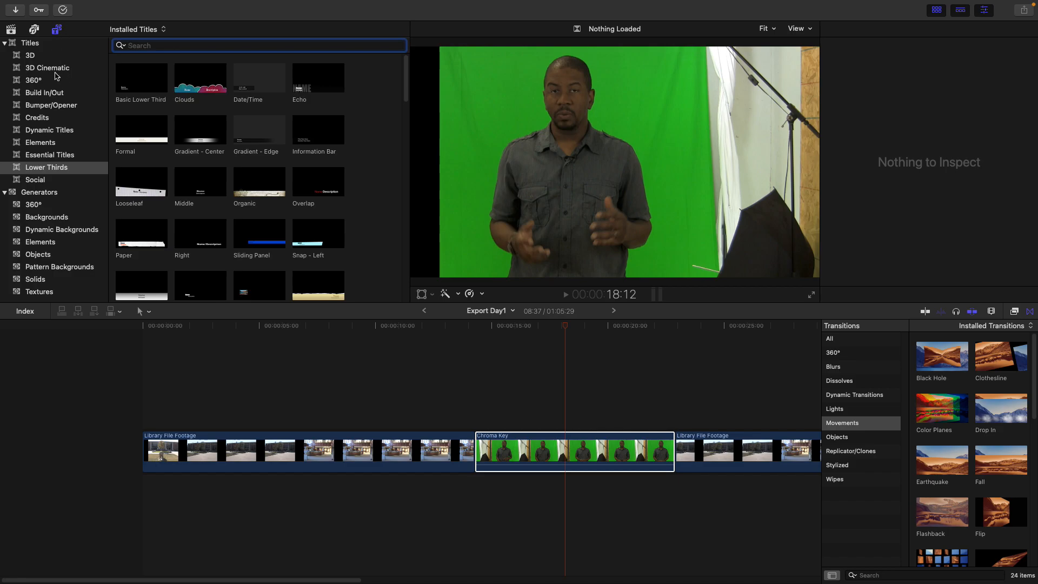
pyautogui.click(29, 44)
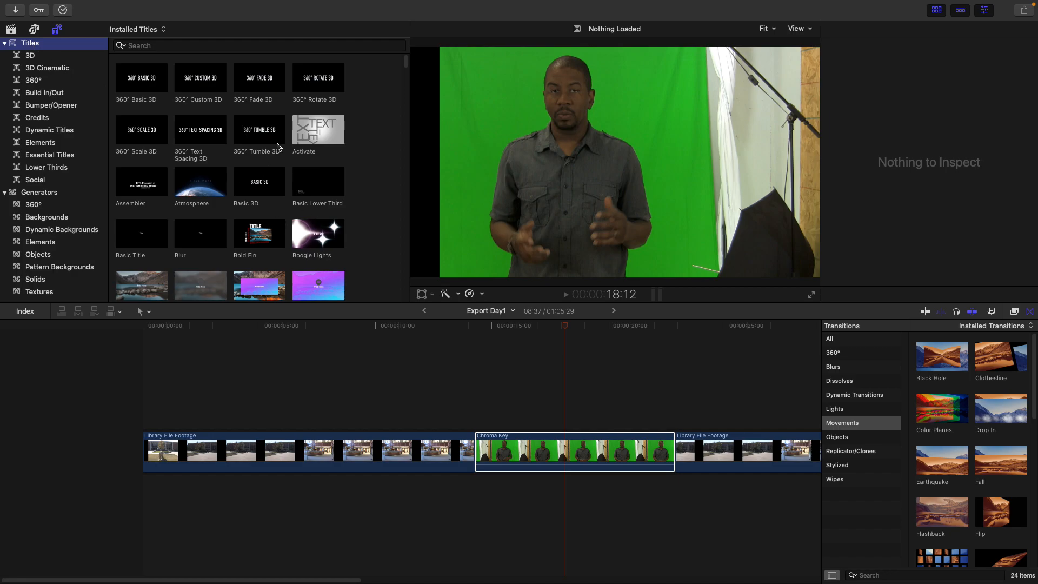
pyautogui.click(4, 193)
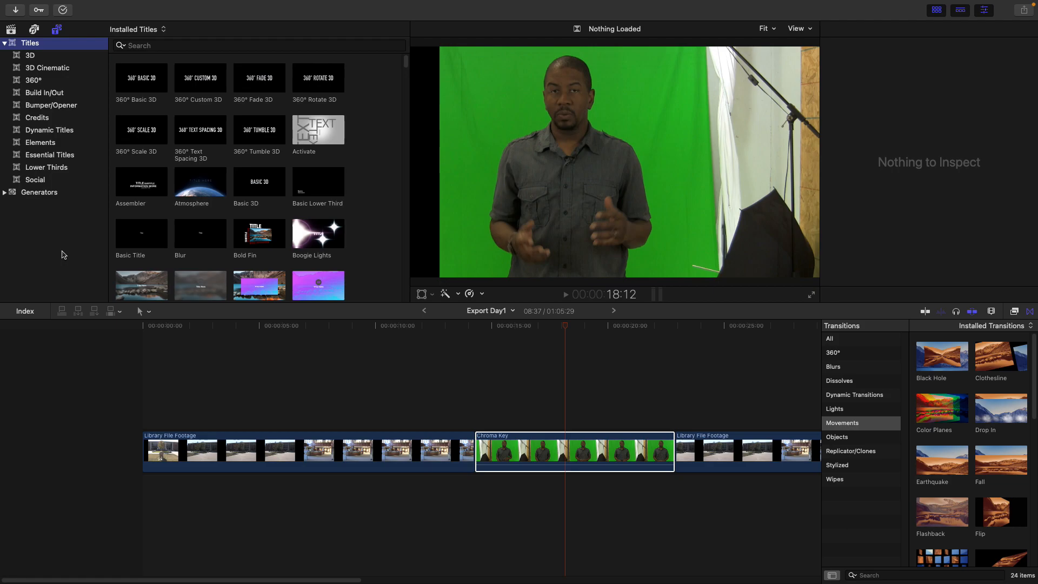
pyautogui.click(48, 169)
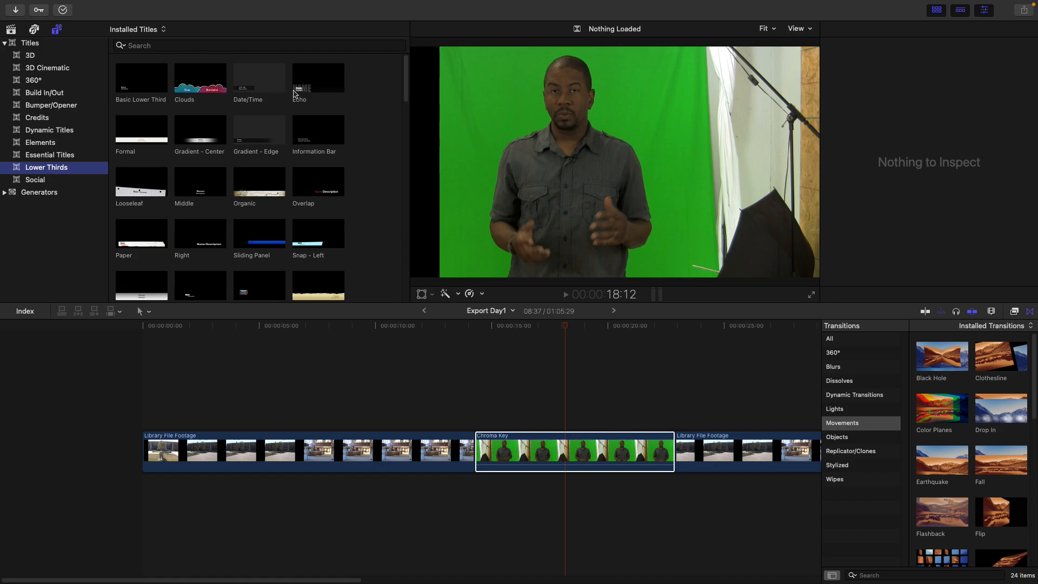
pyautogui.click(174, 136)
pyautogui.moveTo(404, 75)
pyautogui.mouseDown()
pyautogui.moveTo(404, 91)
pyautogui.moveTo(404, 81)
pyautogui.mouseUp()
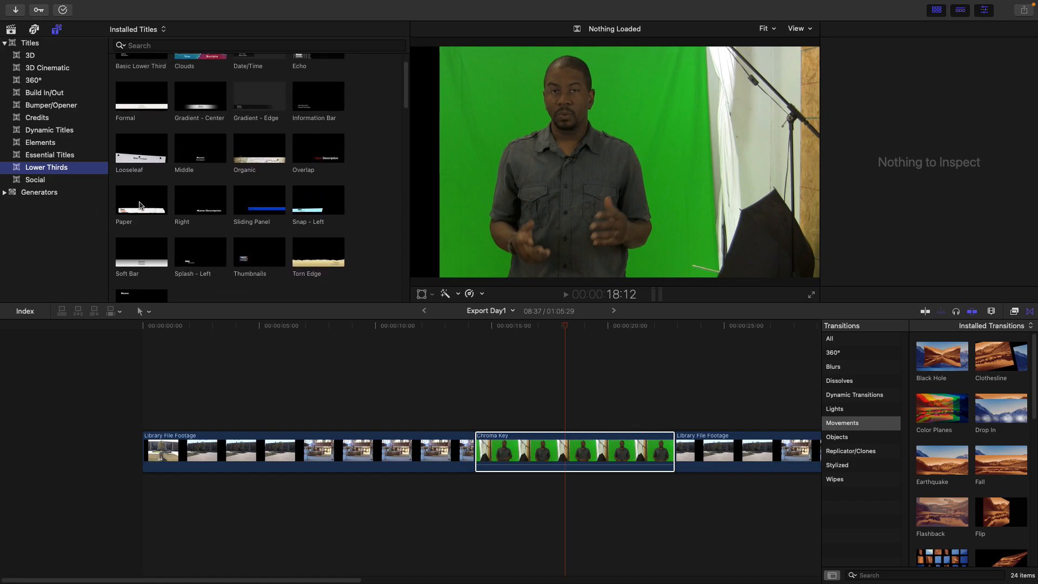
pyautogui.click(138, 203)
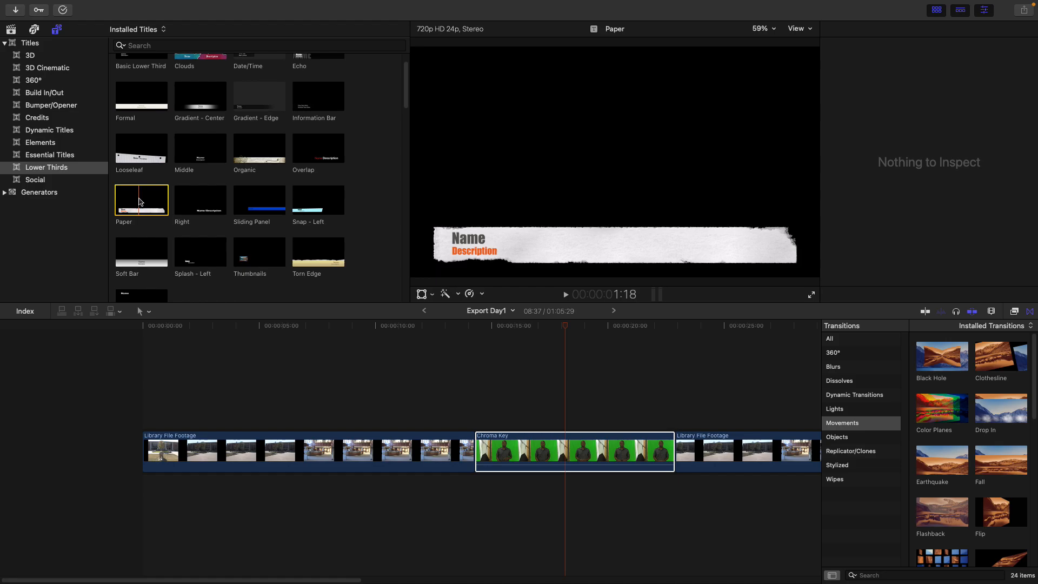
pyautogui.moveTo(137, 204); pyautogui.dragTo(492, 421)
pyautogui.click(141, 200)
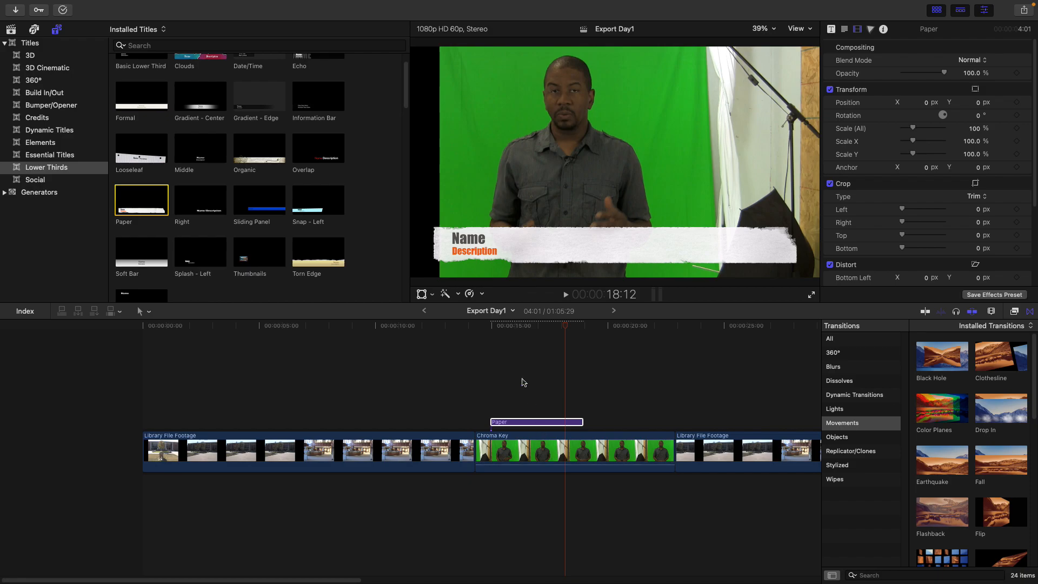
pyautogui.click(517, 328)
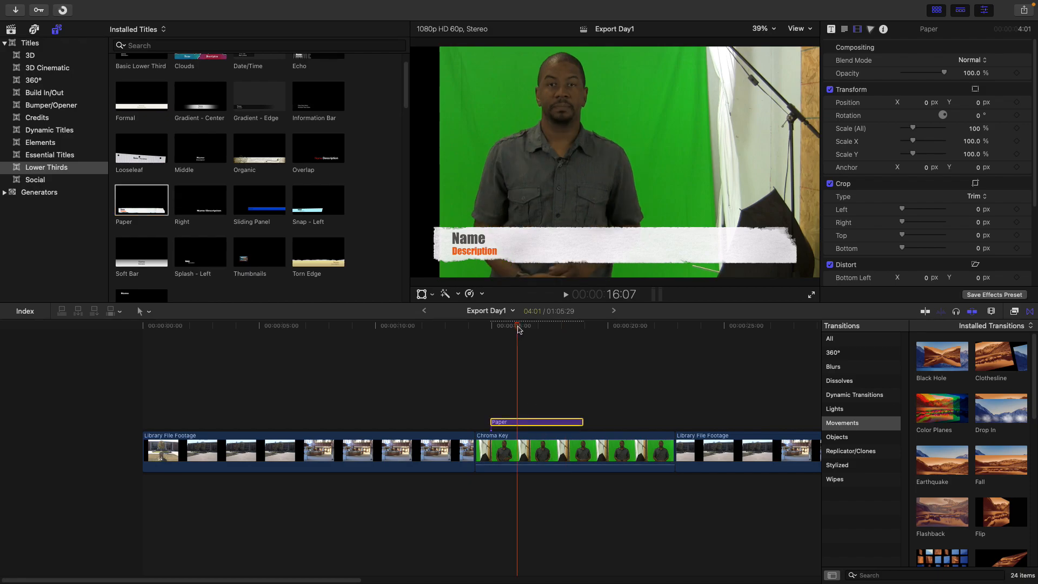
pyautogui.moveTo(581, 420)
pyautogui.mouseDown()
pyautogui.moveTo(760, 421)
pyautogui.moveTo(535, 422)
pyautogui.moveTo(595, 423)
pyautogui.mouseUp()
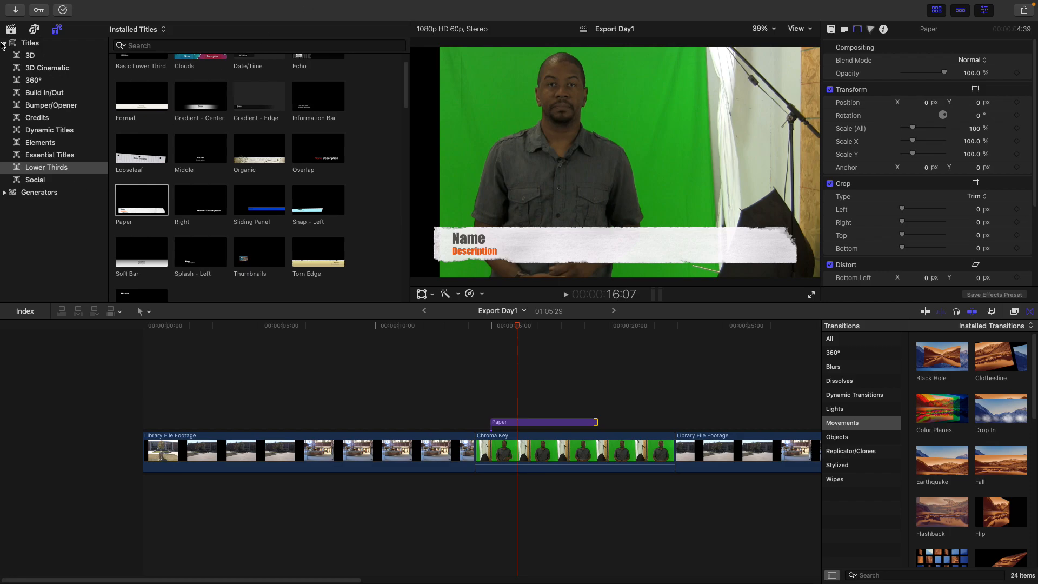
# Browse the title categories, including Elements, Bumper/Opener and Lower Thirds, and the Generators list
pyautogui.click(4, 43)
pyautogui.click(4, 43)
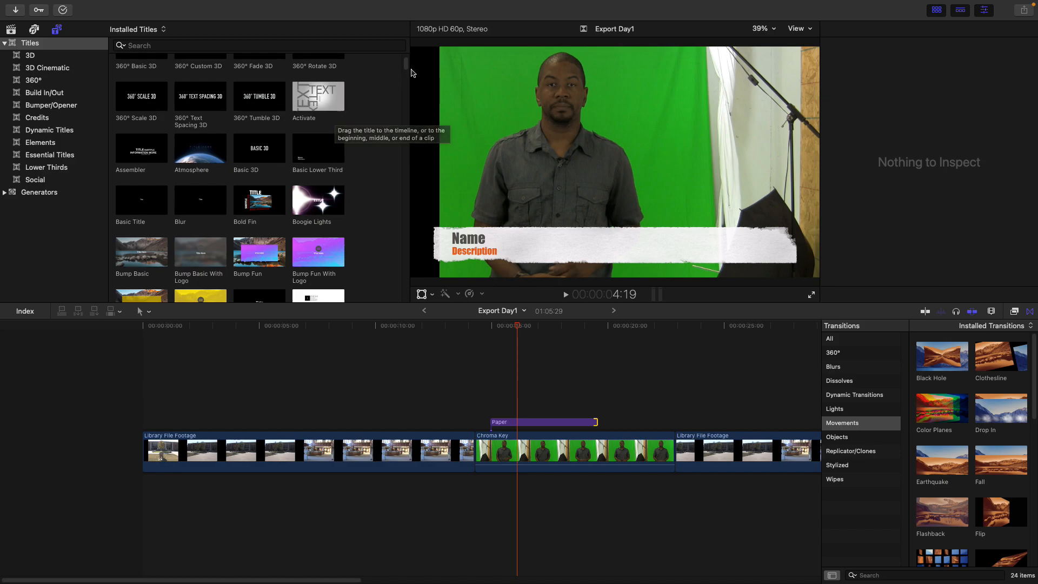
pyautogui.scroll(-5, 401, 81)
pyautogui.scroll(5, 402, 82)
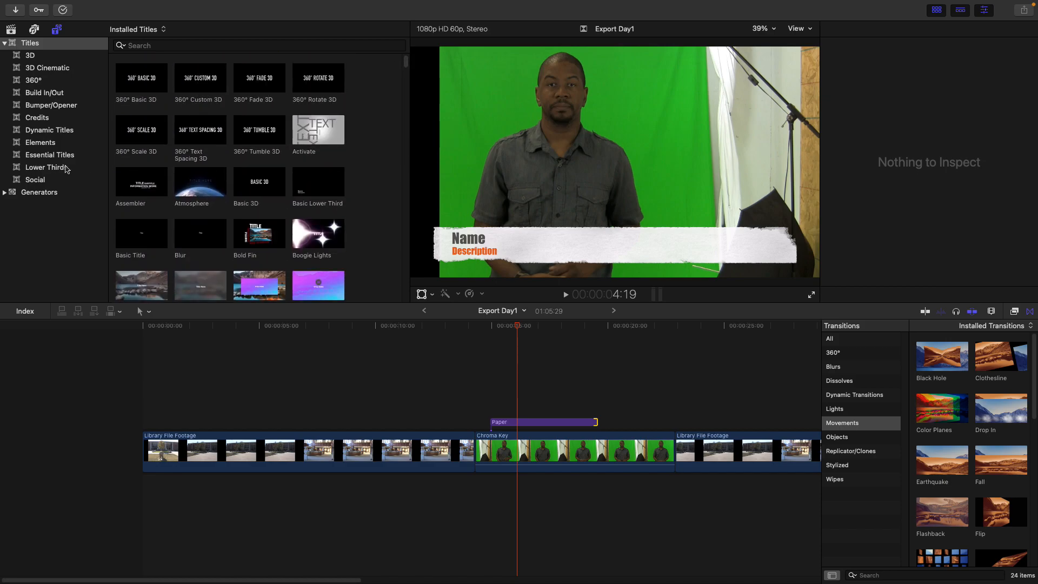
pyautogui.click(36, 168)
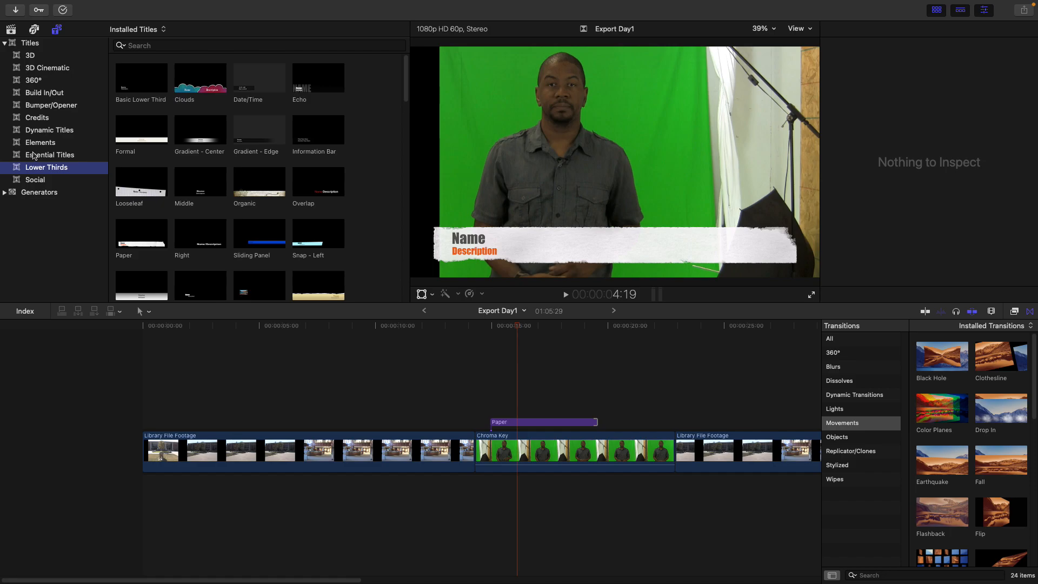
pyautogui.click(40, 145)
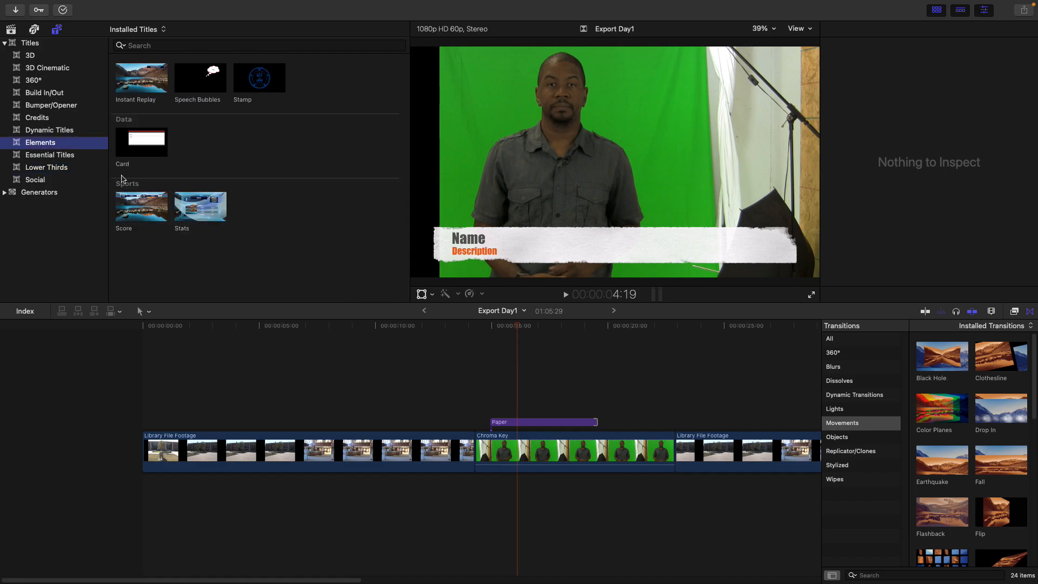
pyautogui.click(54, 106)
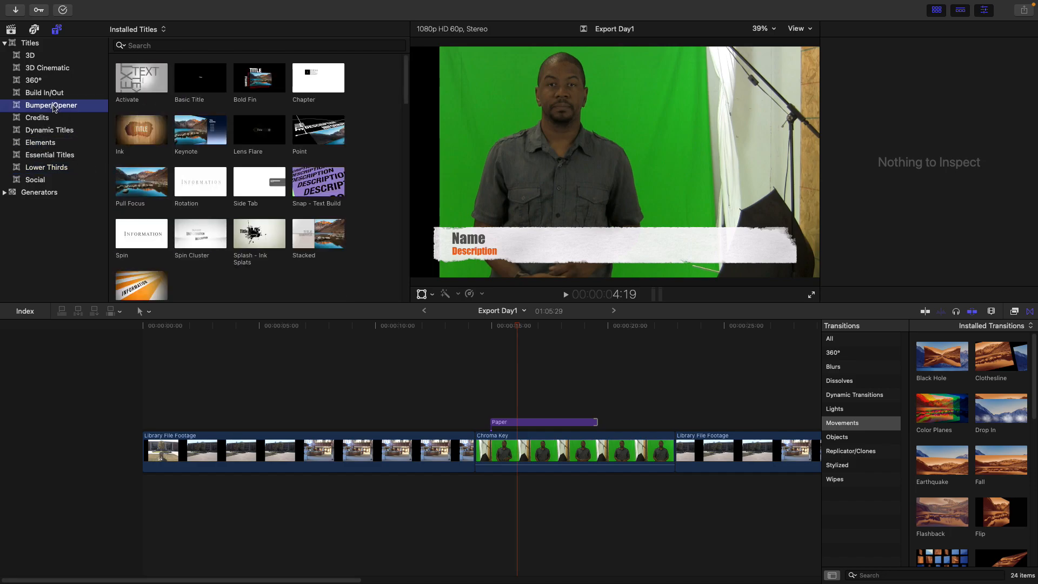
pyautogui.click(202, 81)
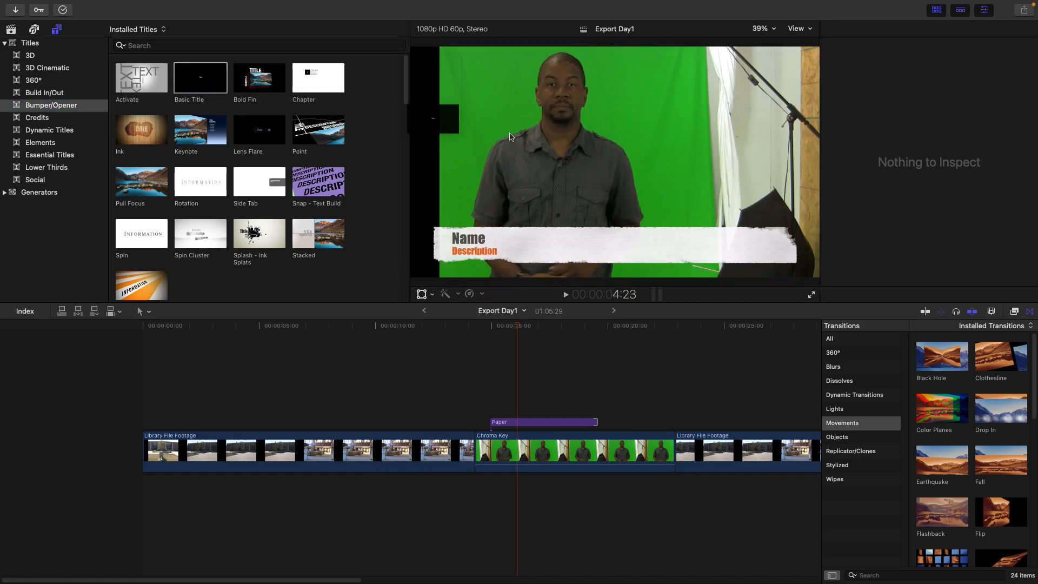
pyautogui.click(202, 79)
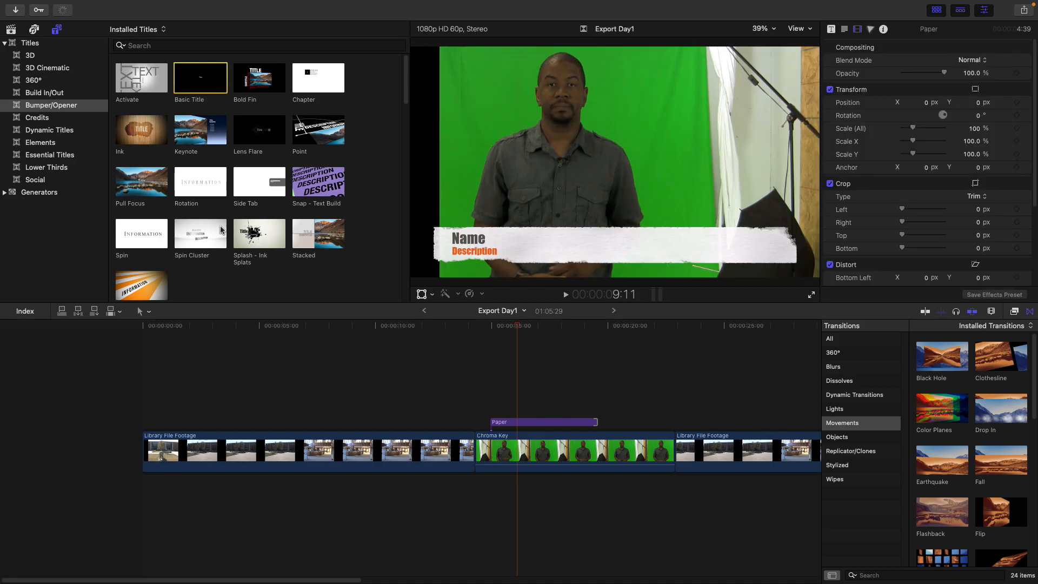
pyautogui.click(46, 170)
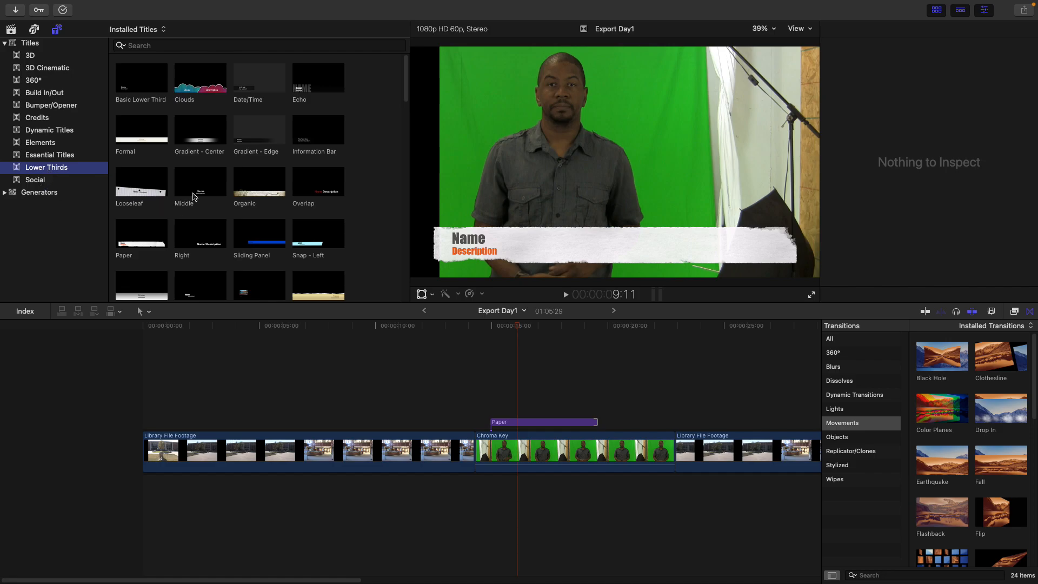
pyautogui.click(6, 193)
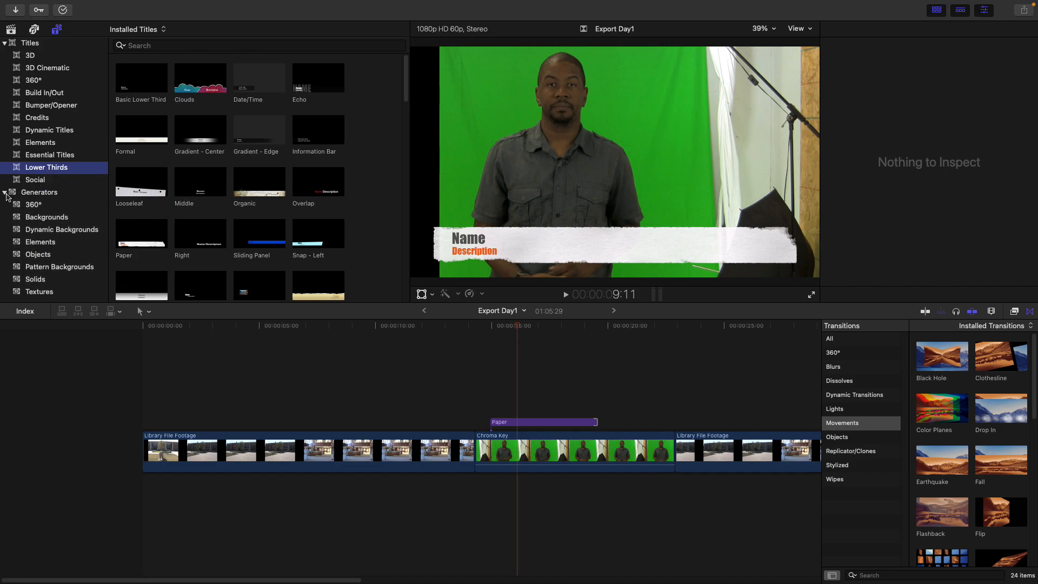
pyautogui.click(4, 192)
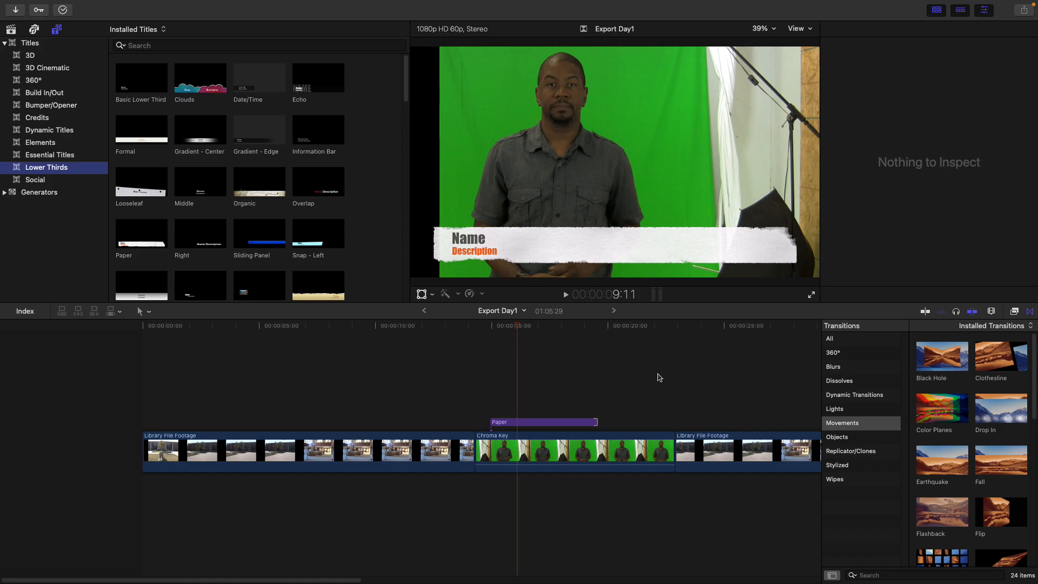
# Delete the final Library File Footage clip from the end of the timeline
pyautogui.click(722, 447)
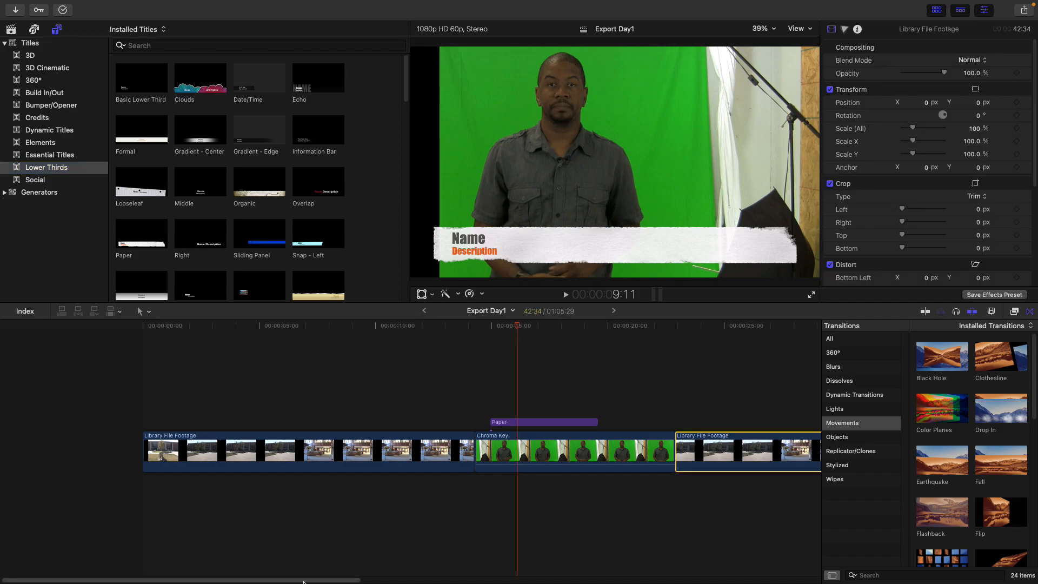
pyautogui.hscroll(8, 449, 541)
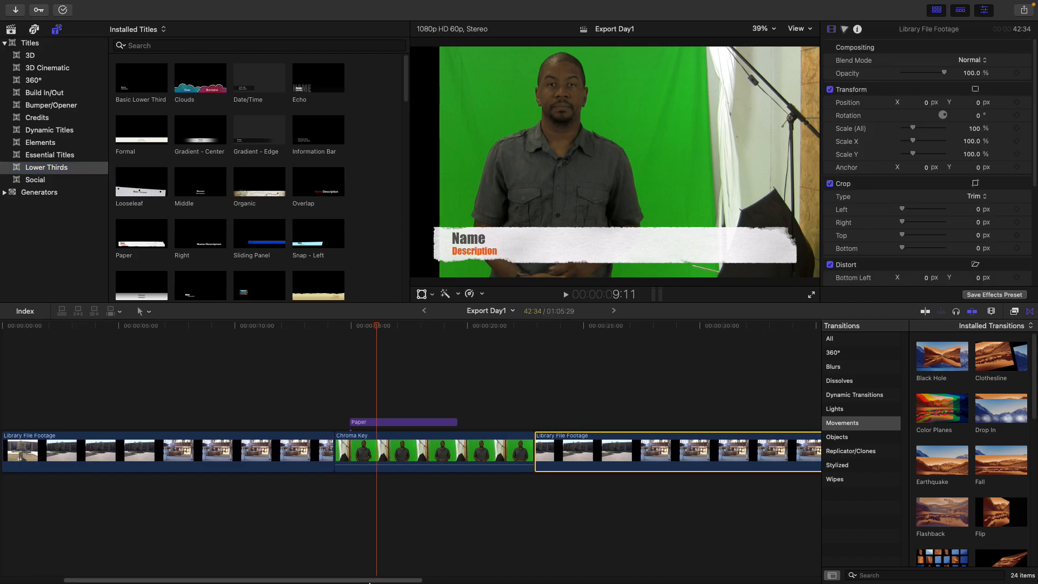
pyautogui.click(974, 312)
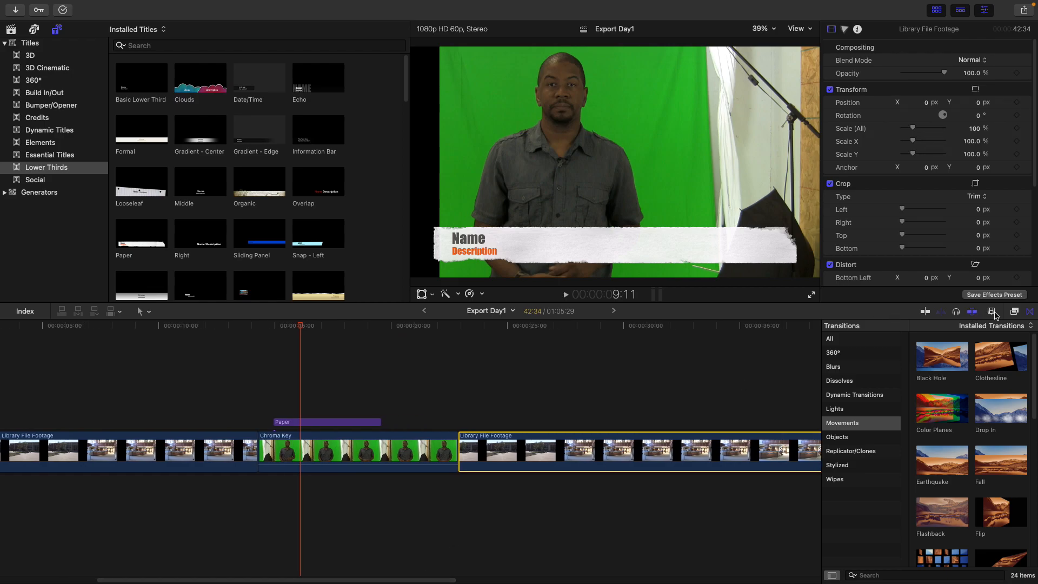
pyautogui.click(991, 311)
pyautogui.moveTo(974, 335); pyautogui.dragTo(942, 336)
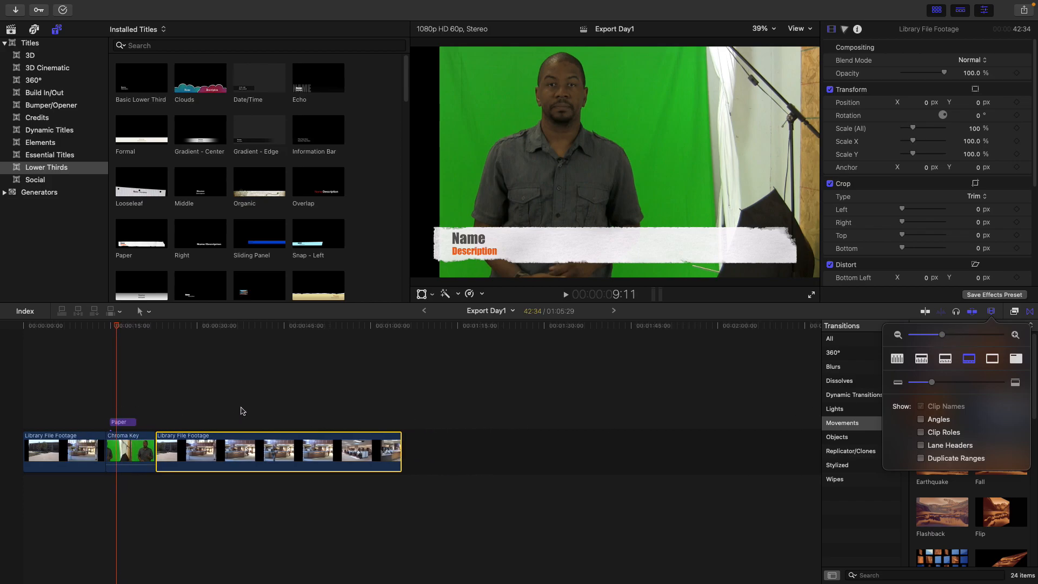
pyautogui.moveTo(432, 404); pyautogui.dragTo(300, 498)
pyautogui.press('Delete')
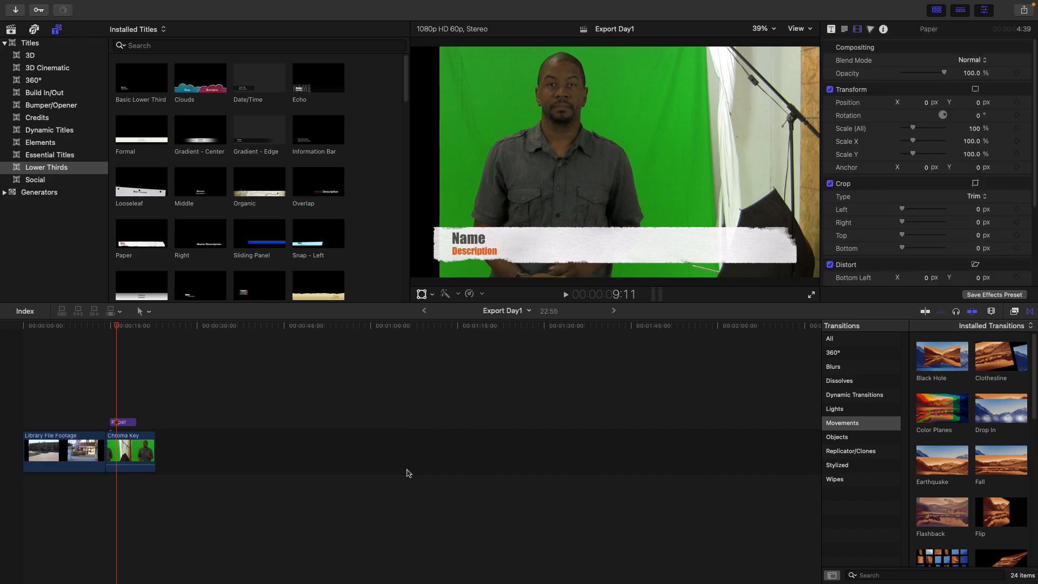
# Trim the start of the opening Library File Footage clip to shorten it
pyautogui.click(153, 327)
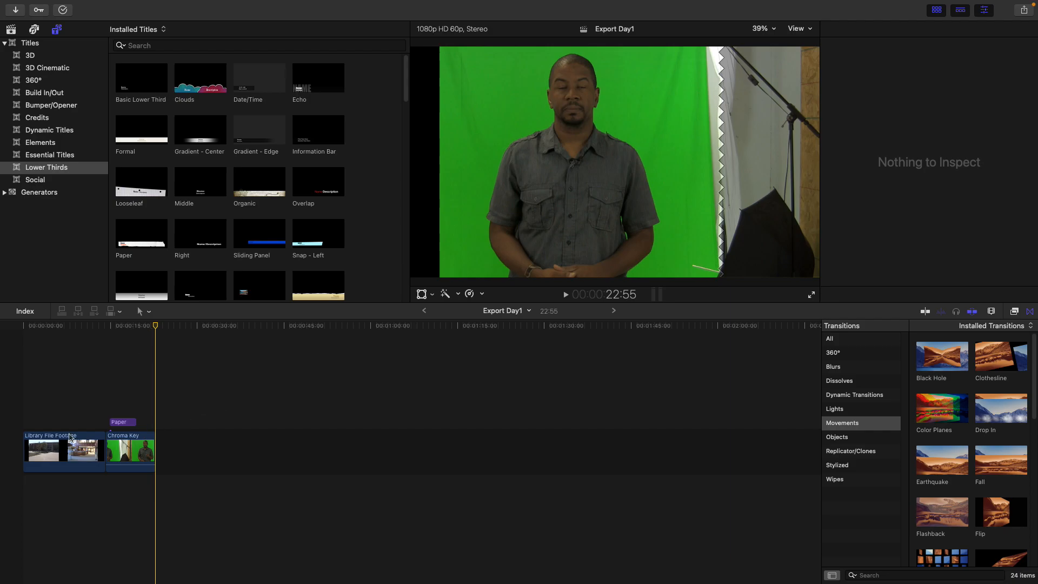
pyautogui.click(54, 447)
pyautogui.moveTo(26, 447); pyautogui.dragTo(89, 445)
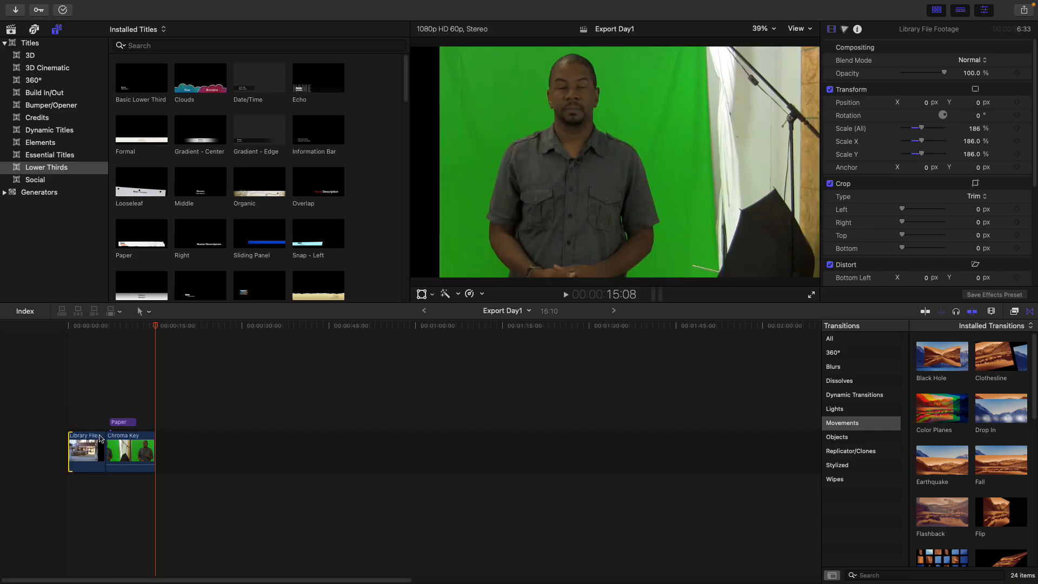
# Play back the shortened timeline to review the edit
pyautogui.moveTo(161, 327)
pyautogui.mouseDown()
pyautogui.moveTo(171, 327)
pyautogui.moveTo(156, 326)
pyautogui.mouseUp()
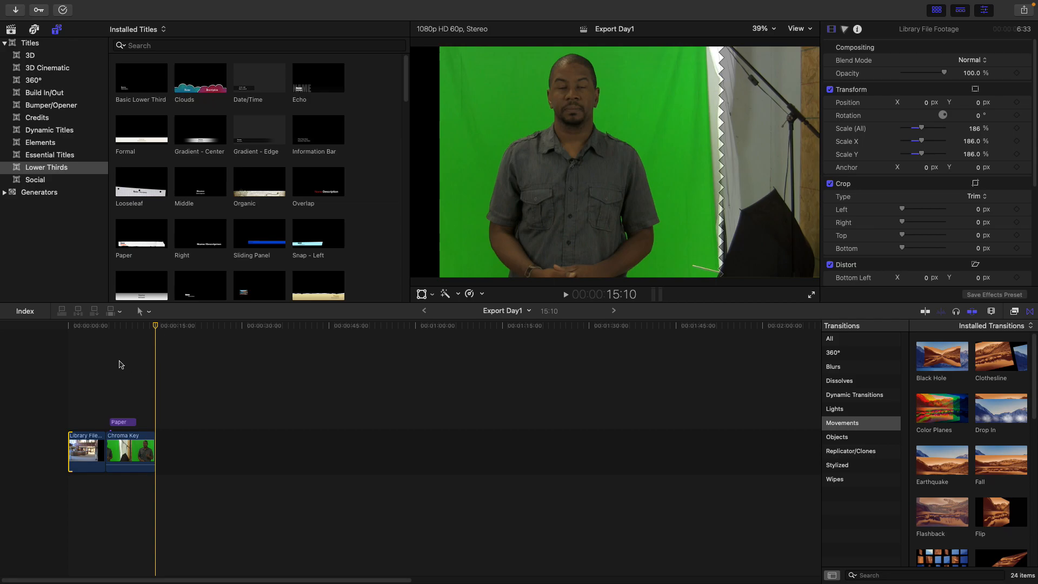
pyautogui.click(135, 326)
pyautogui.press('space')
pyautogui.moveTo(157, 326)
pyautogui.mouseDown()
pyautogui.moveTo(173, 327)
pyautogui.moveTo(156, 327)
pyautogui.mouseUp()
# Open the Export File share dialog for the Export Day1 project
pyautogui.moveTo(48, 4)
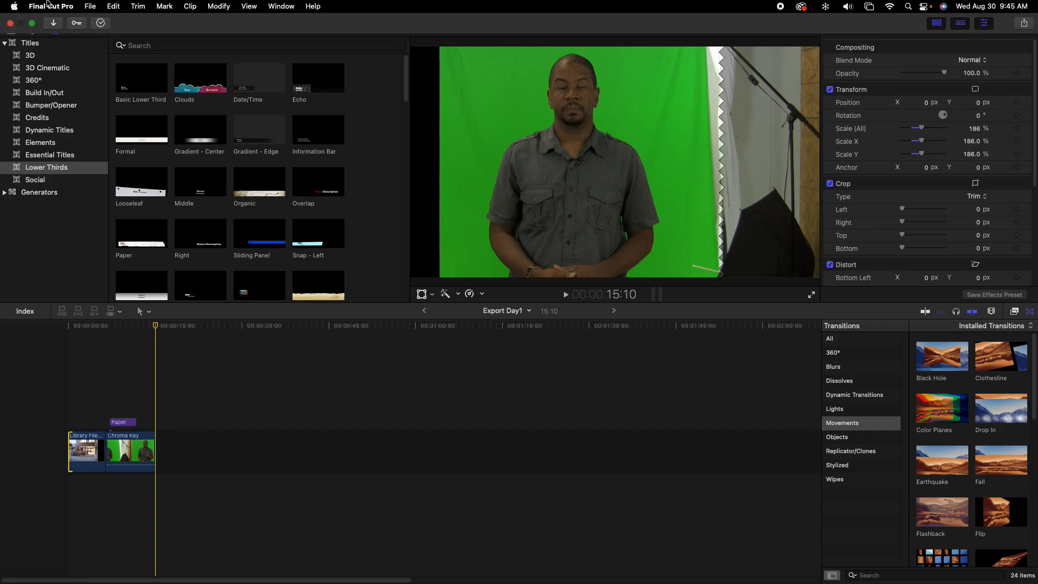
pyautogui.click(89, 6)
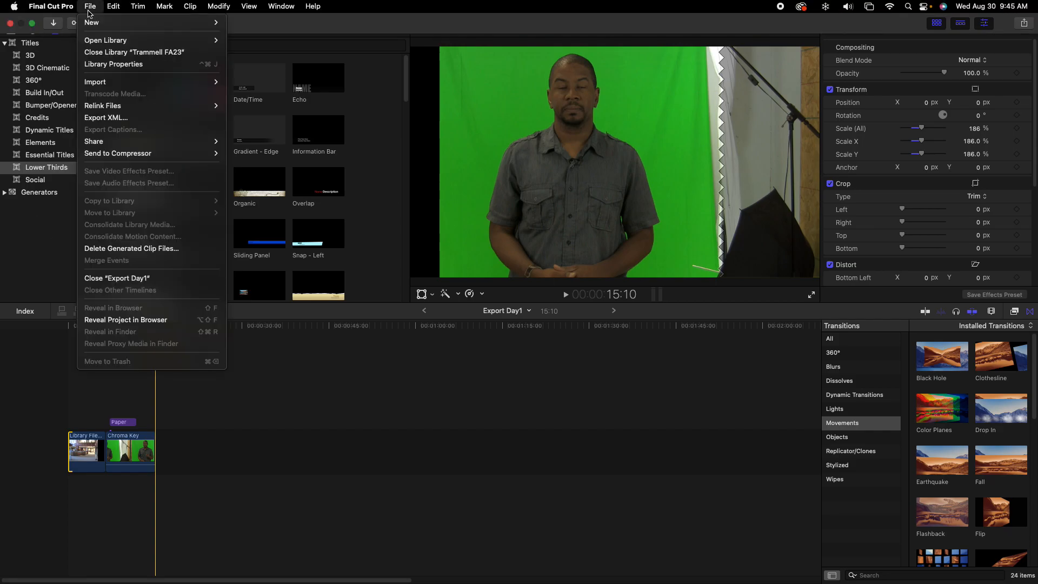
pyautogui.moveTo(105, 141)
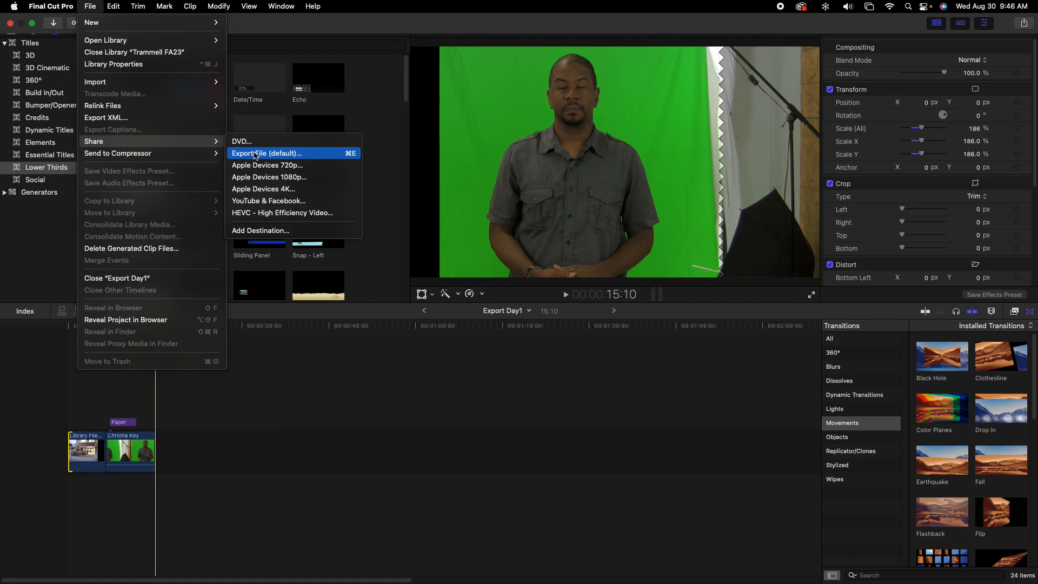
pyautogui.click(259, 154)
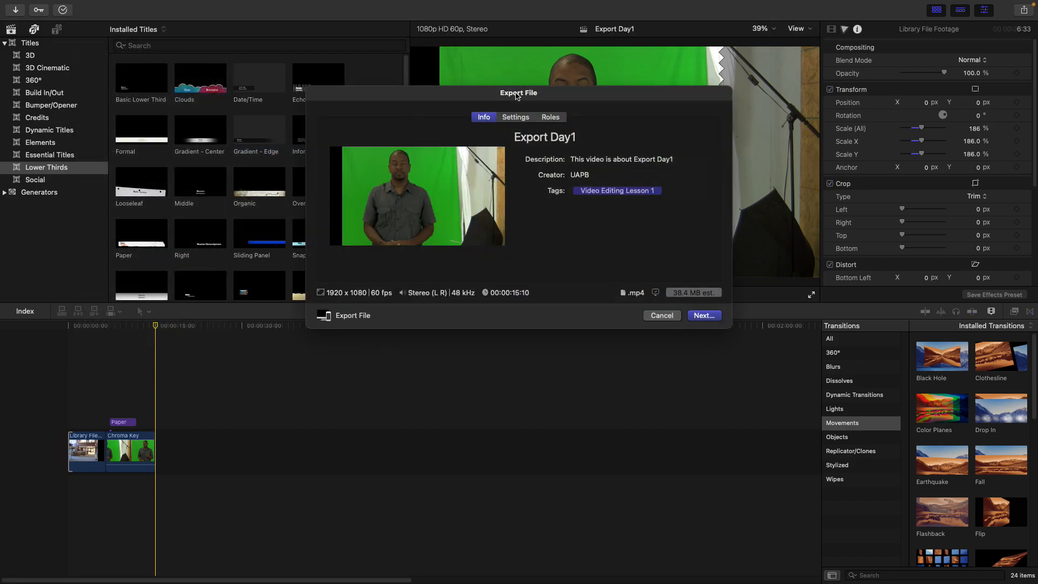
# Browse the export dialog's Info, Settings and Roles tabs
pyautogui.click(514, 119)
pyautogui.click(547, 118)
pyautogui.click(486, 119)
pyautogui.click(520, 118)
pyautogui.click(549, 118)
pyautogui.click(479, 117)
pyautogui.click(519, 121)
pyautogui.click(551, 119)
pyautogui.click(485, 119)
pyautogui.click(518, 120)
pyautogui.click(543, 119)
pyautogui.click(484, 120)
# Retitle the export as the student's first name followed by Export Assignment
pyautogui.click(579, 139)
pyautogui.moveTo(585, 139); pyautogui.dragTo(497, 140)
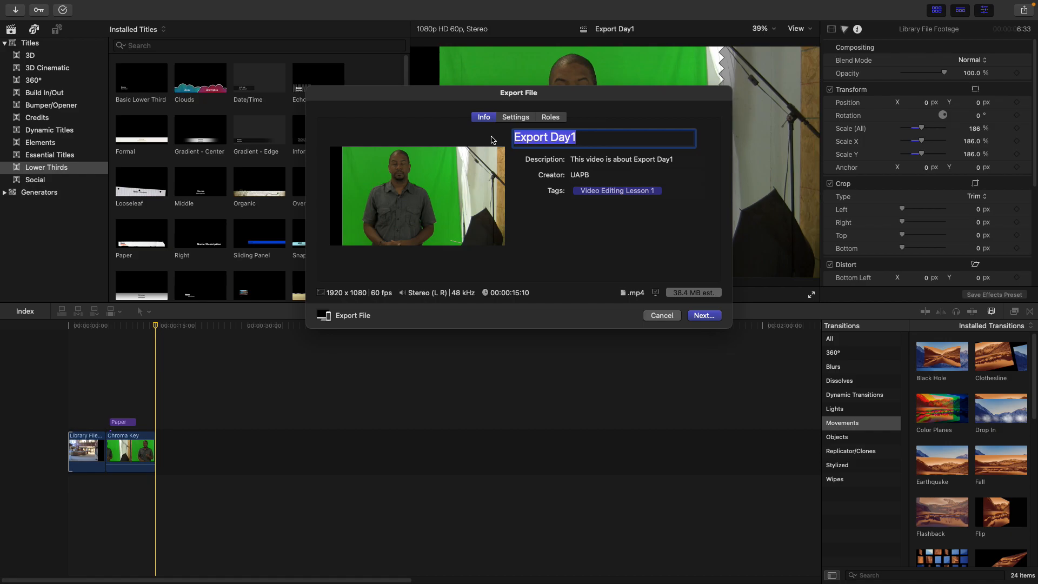
pyautogui.write('Rhashaun')
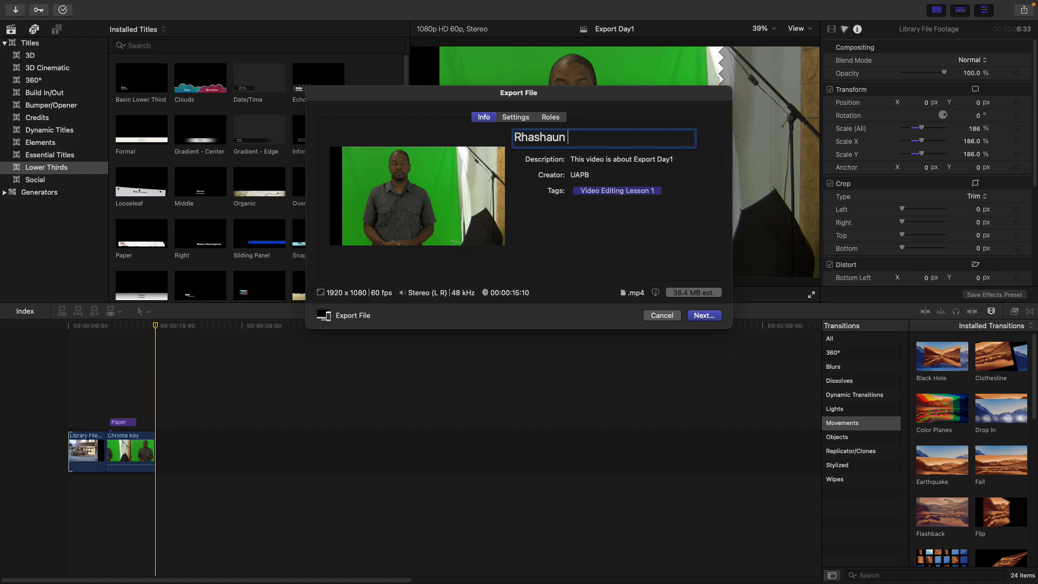
pyautogui.write(' Export Assignment')
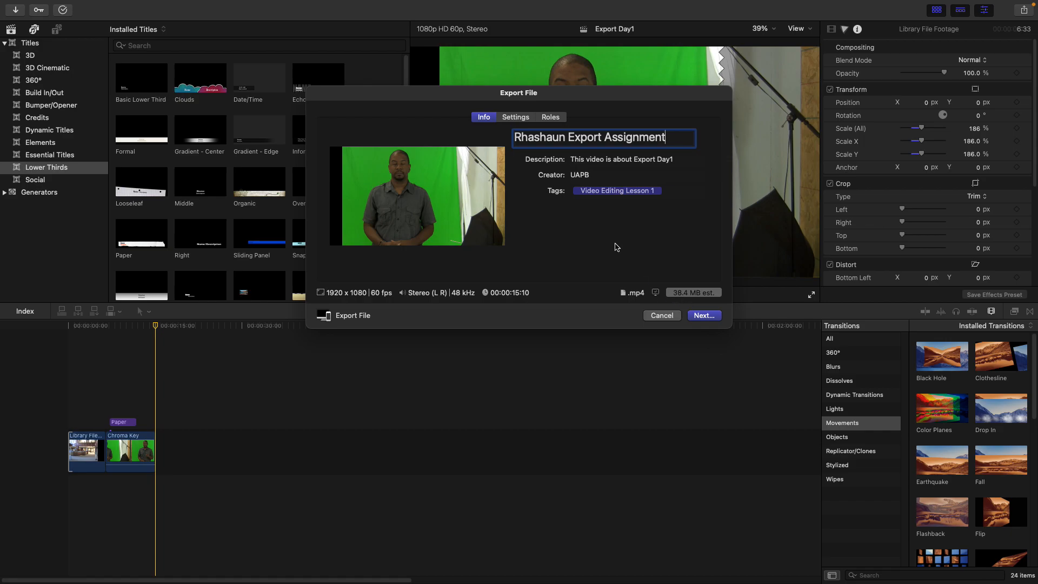
# Try the Video and Audio format with the H.264 codec in the export settings
pyautogui.click(519, 118)
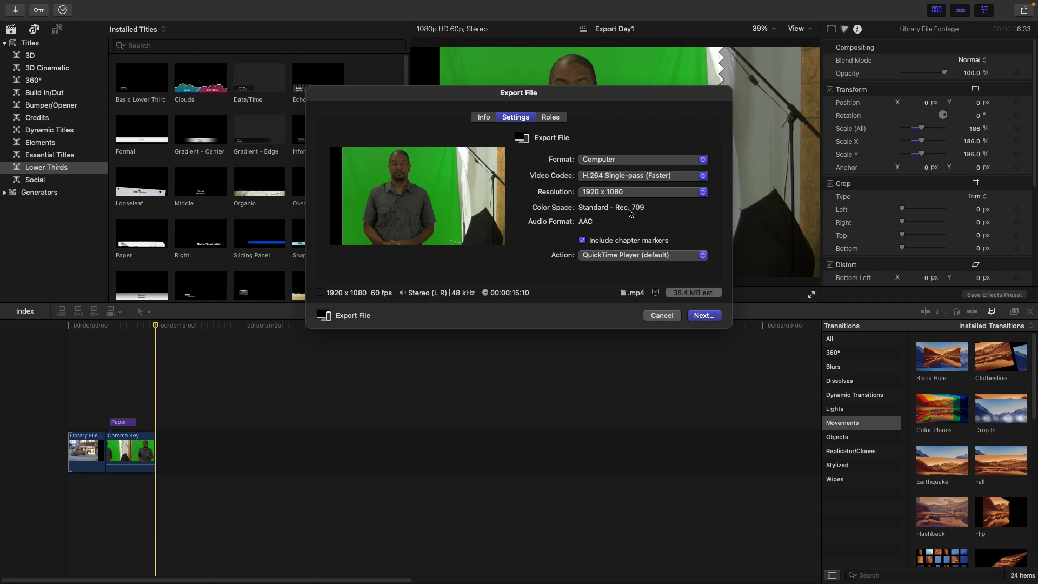
pyautogui.click(703, 161)
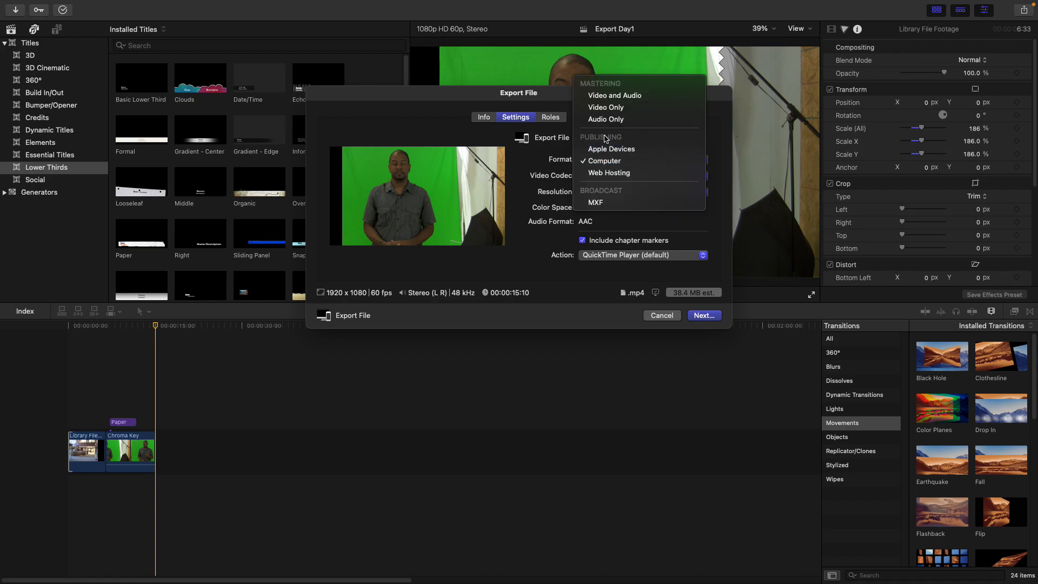
pyautogui.click(630, 97)
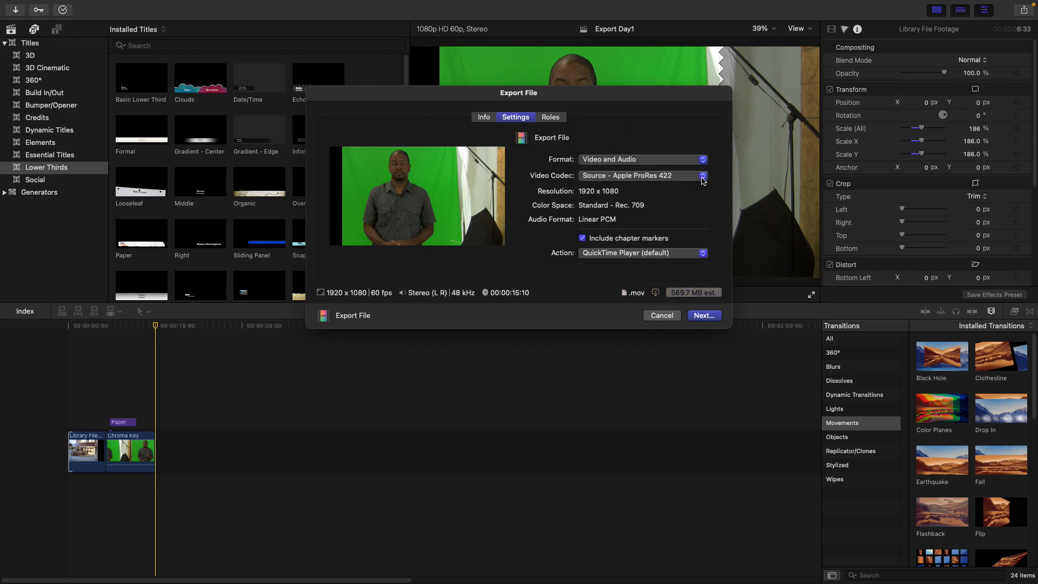
pyautogui.click(703, 178)
pyautogui.click(615, 266)
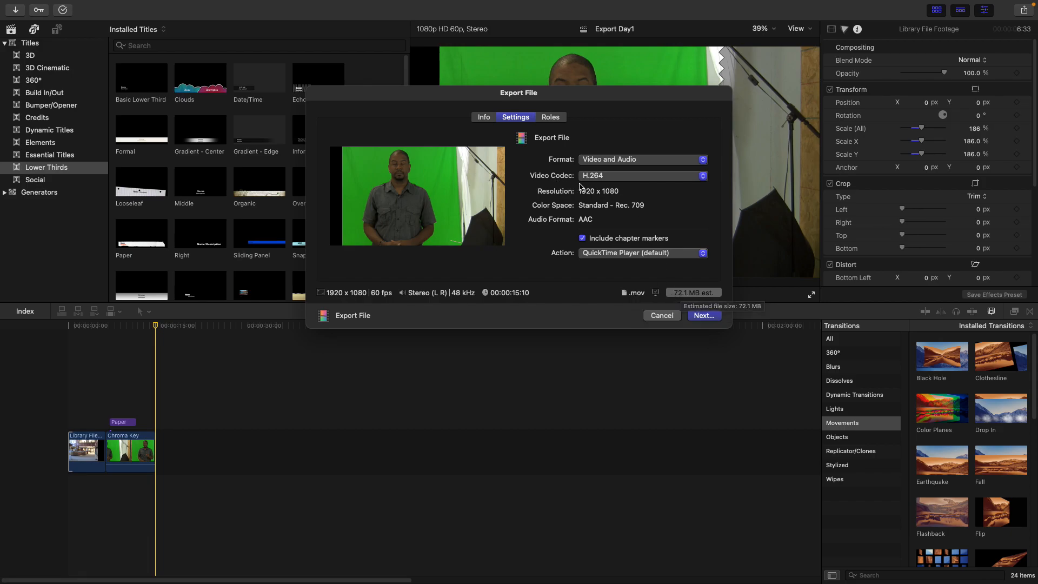
# Set the export format to Computer with the H.264 Single-pass (Faster) video codec
pyautogui.click(704, 160)
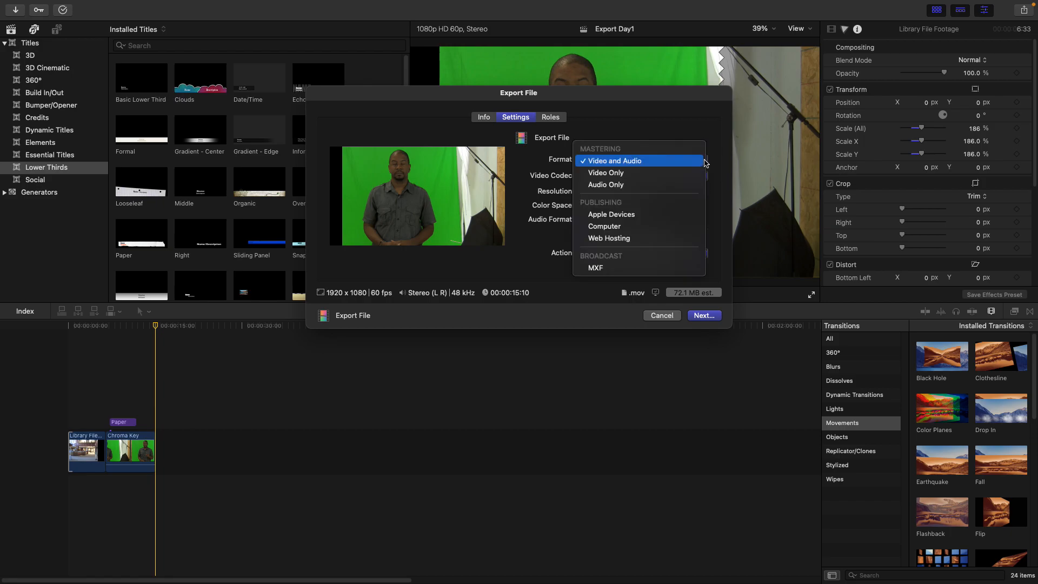
pyautogui.click(704, 162)
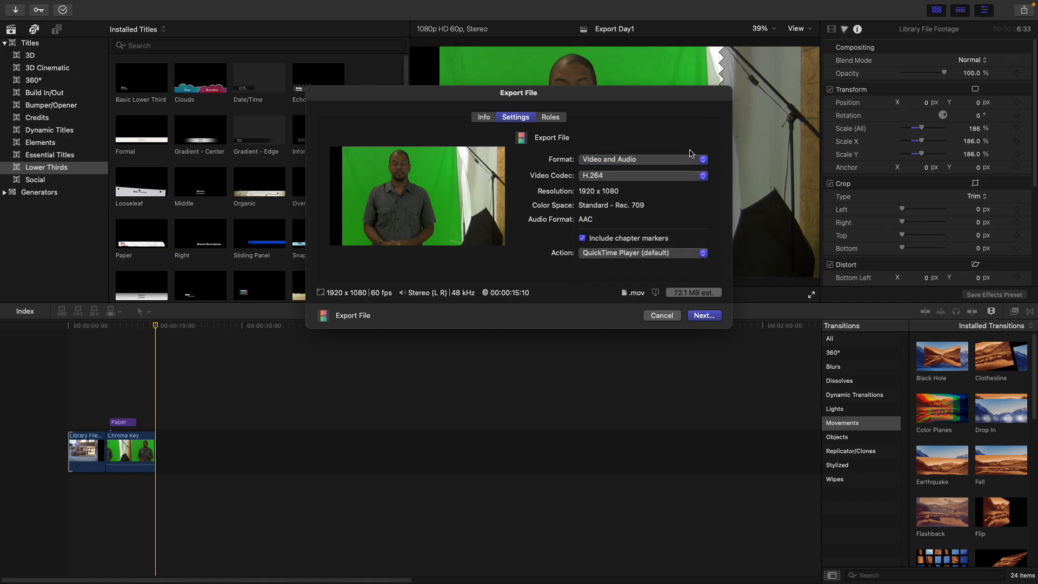
pyautogui.click(704, 163)
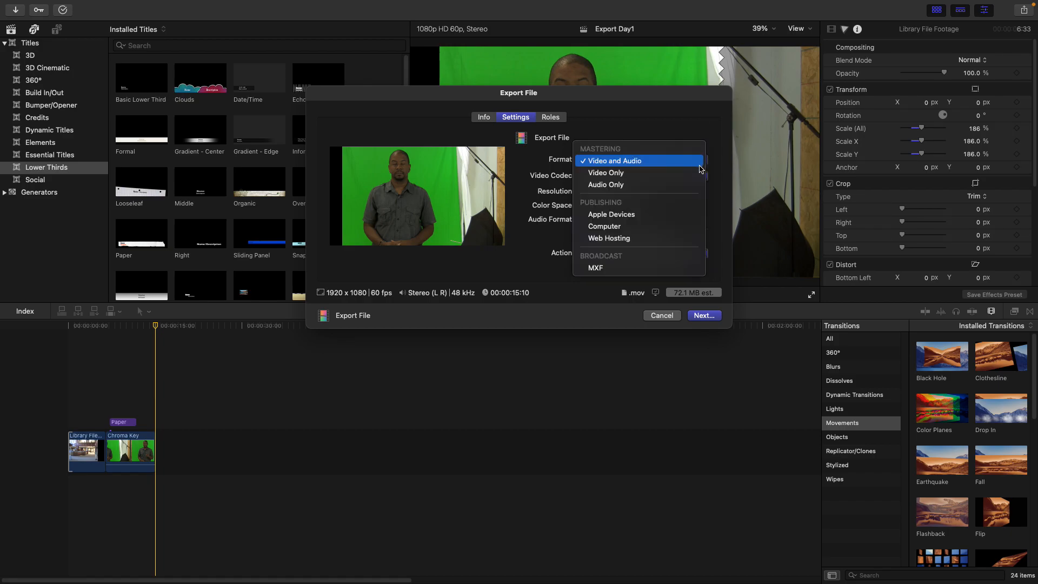
pyautogui.click(636, 228)
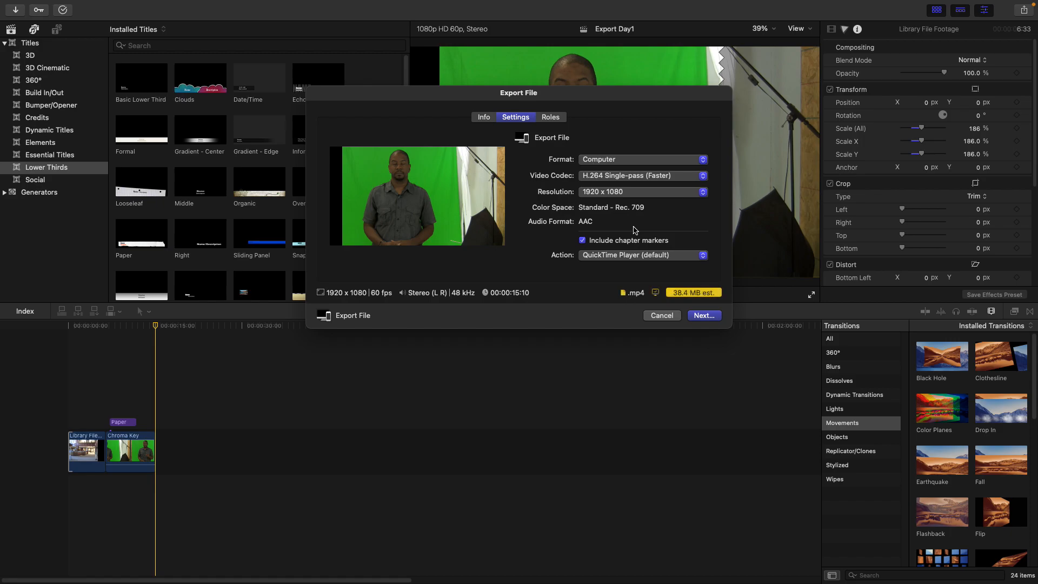
pyautogui.click(695, 176)
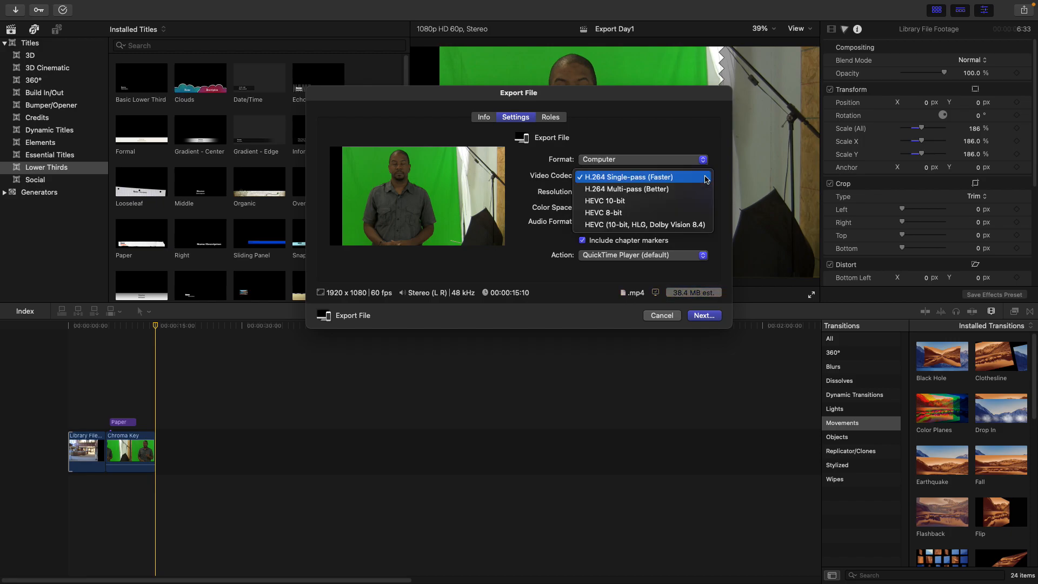
pyautogui.click(659, 178)
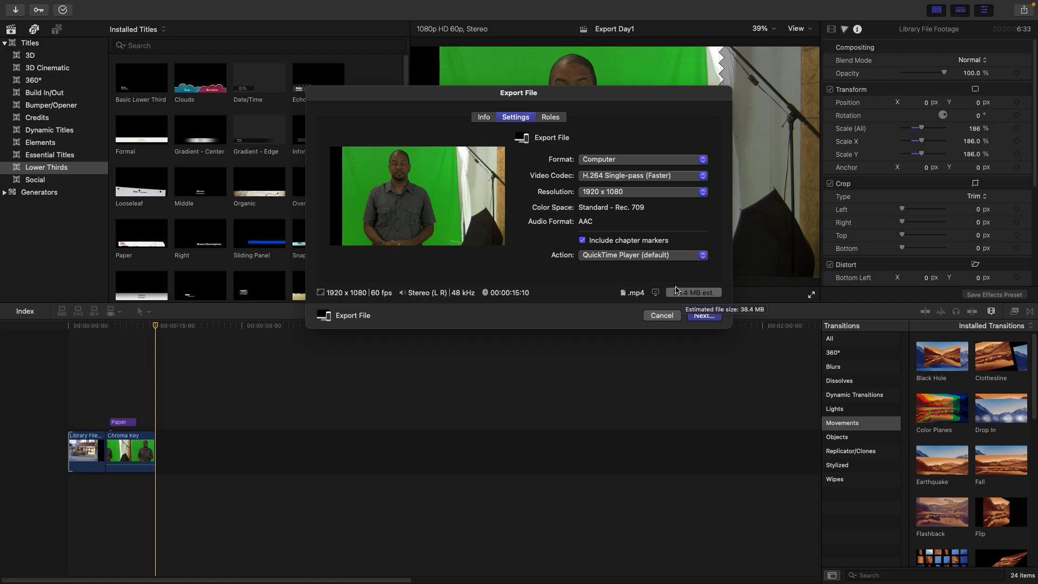
# Check the export roles, return to the settings and continue to the save step
pyautogui.click(555, 118)
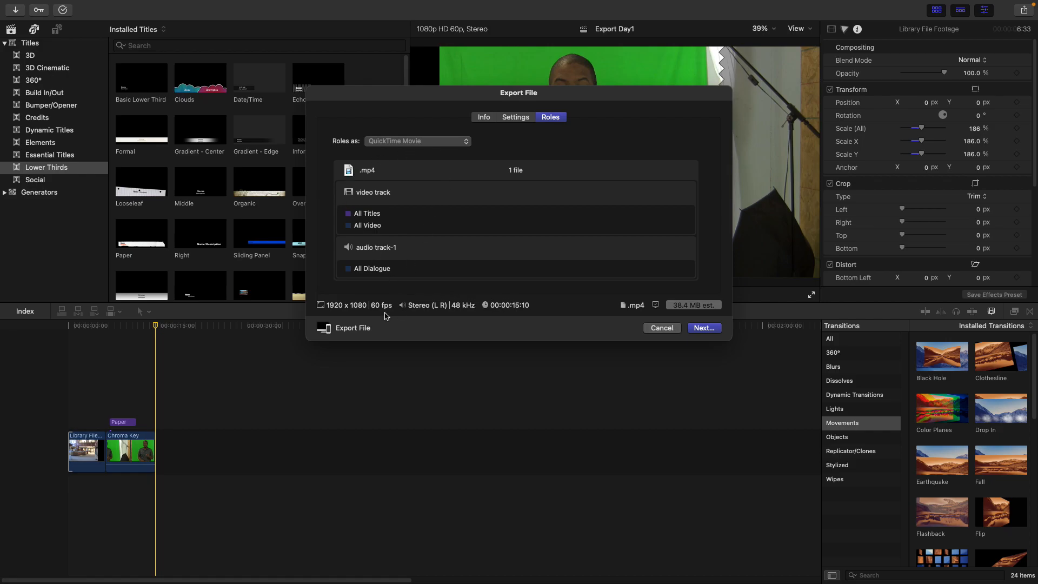
pyautogui.click(517, 121)
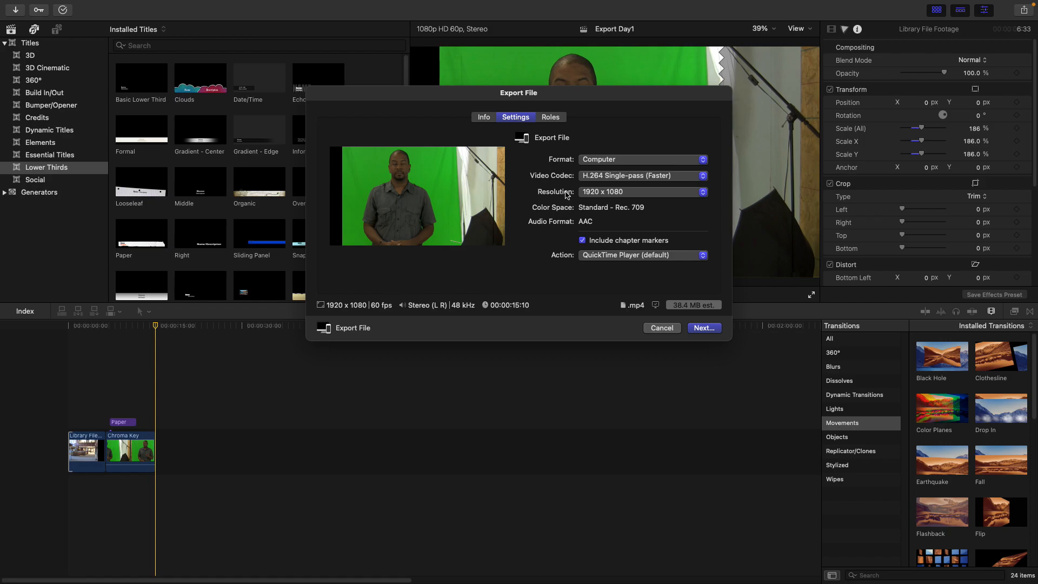
pyautogui.click(701, 328)
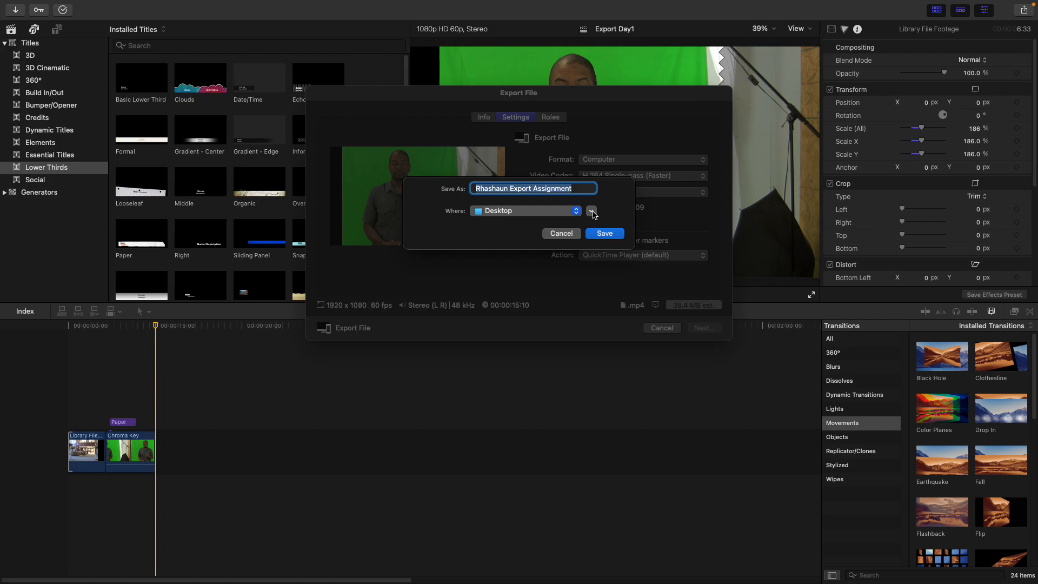
# Save the export file into the Video Editing Fall 2023 folder
pyautogui.click(591, 212)
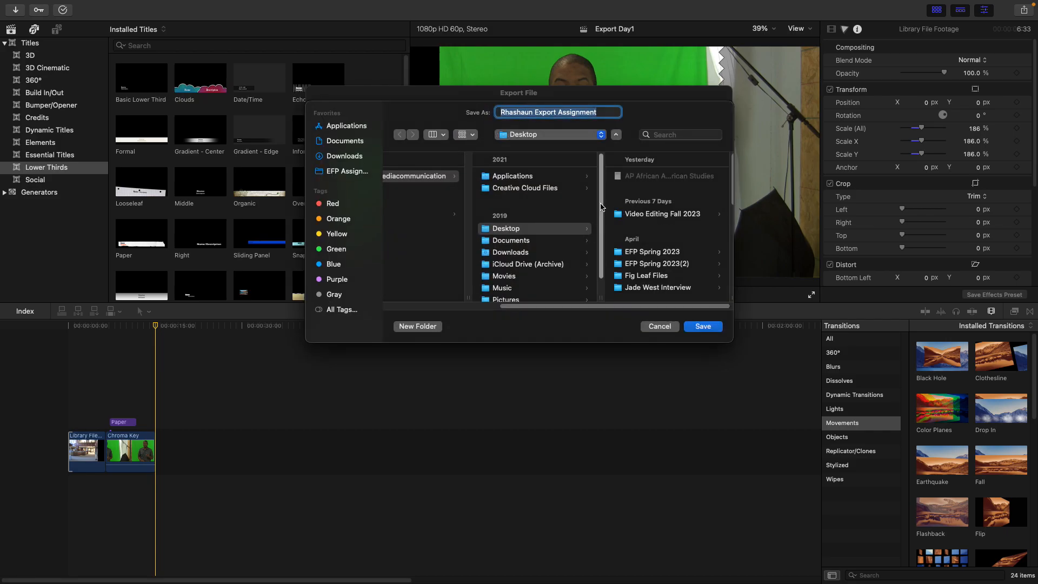
pyautogui.scroll(-2, 595, 227)
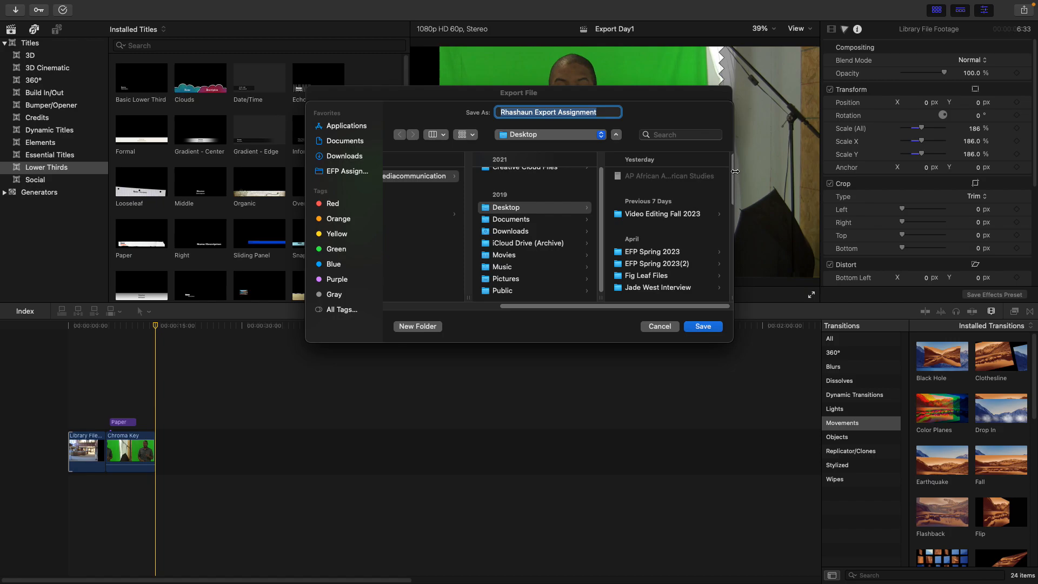
pyautogui.scroll(-4, 727, 188)
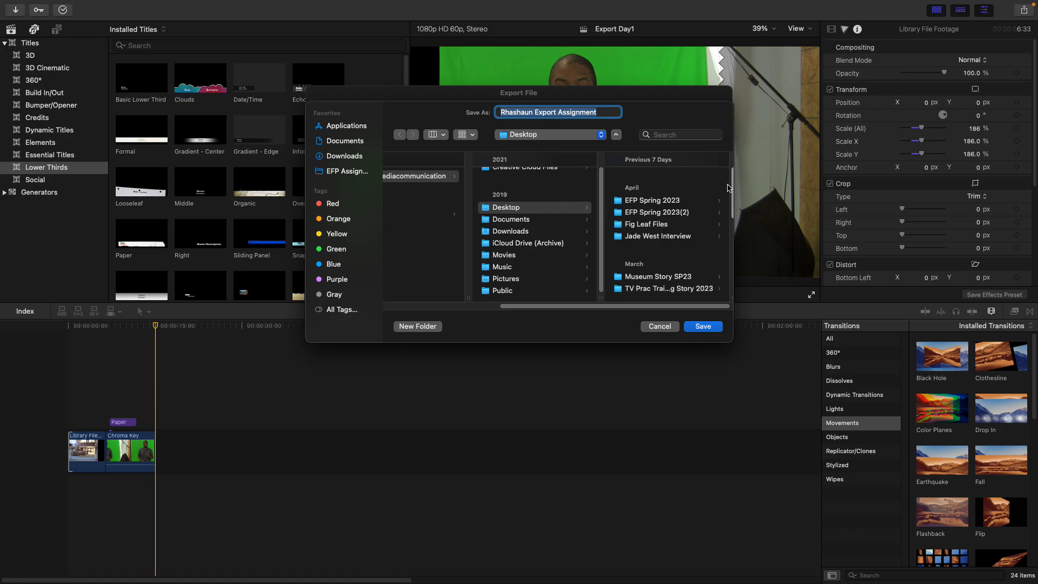
pyautogui.scroll(-10, 713, 227)
pyautogui.scroll(-4, 713, 246)
pyautogui.scroll(15, 721, 239)
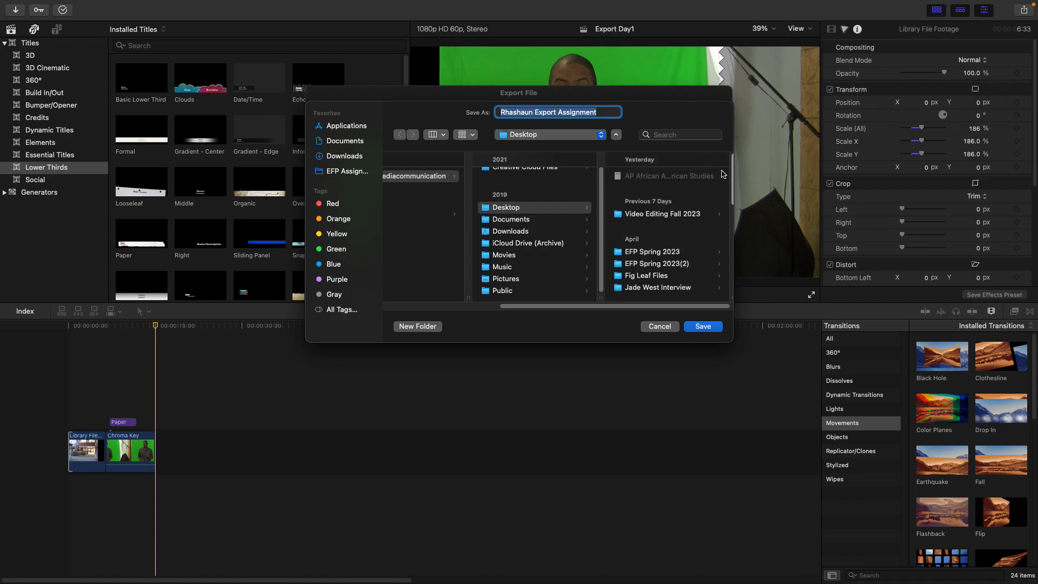
pyautogui.click(636, 214)
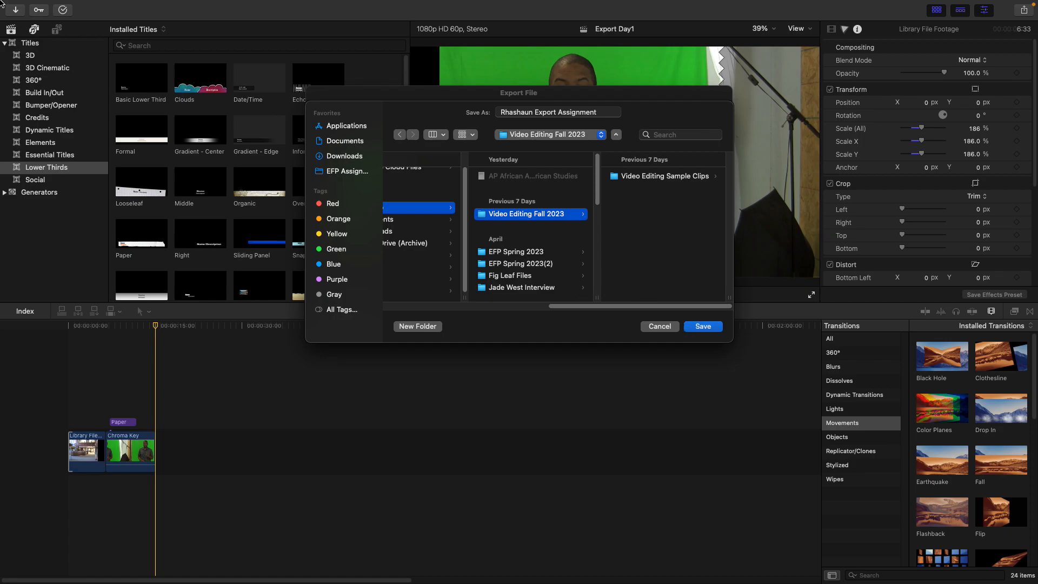
pyautogui.moveTo(60, 3)
pyautogui.moveTo(384, 100); pyautogui.dragTo(622, 357)
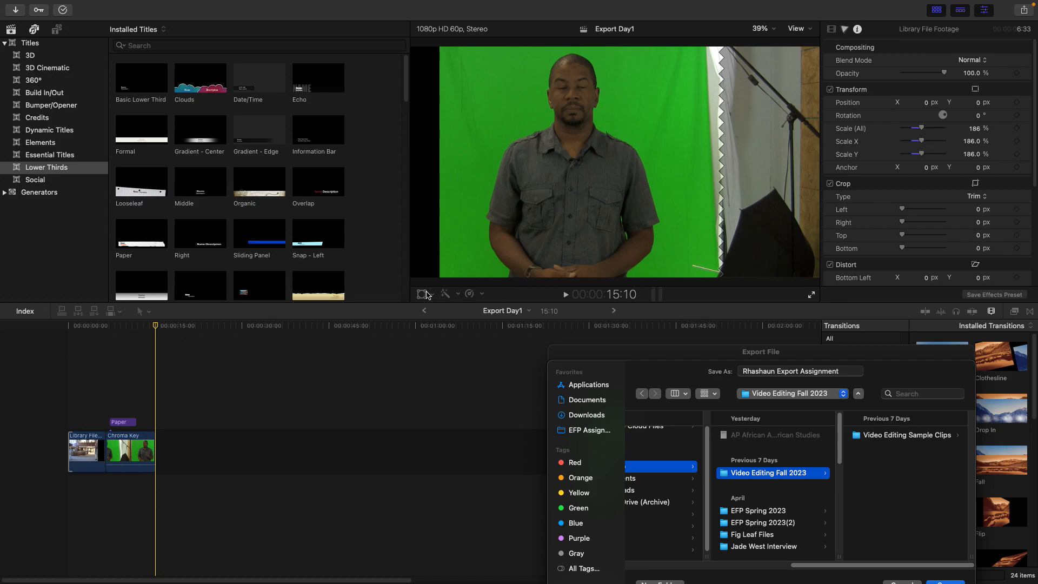
pyautogui.moveTo(614, 352); pyautogui.dragTo(486, 62)
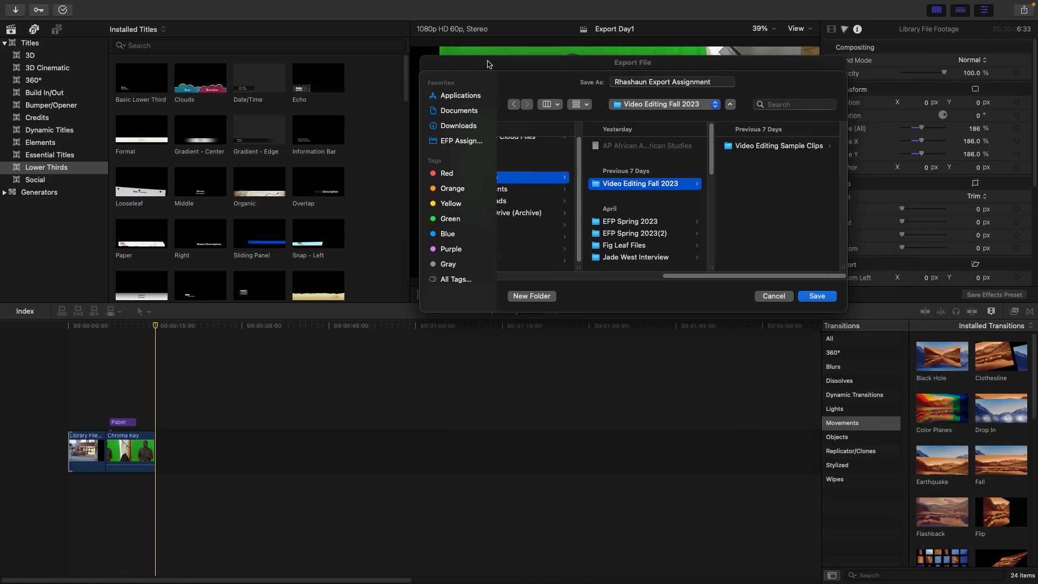
pyautogui.click(817, 297)
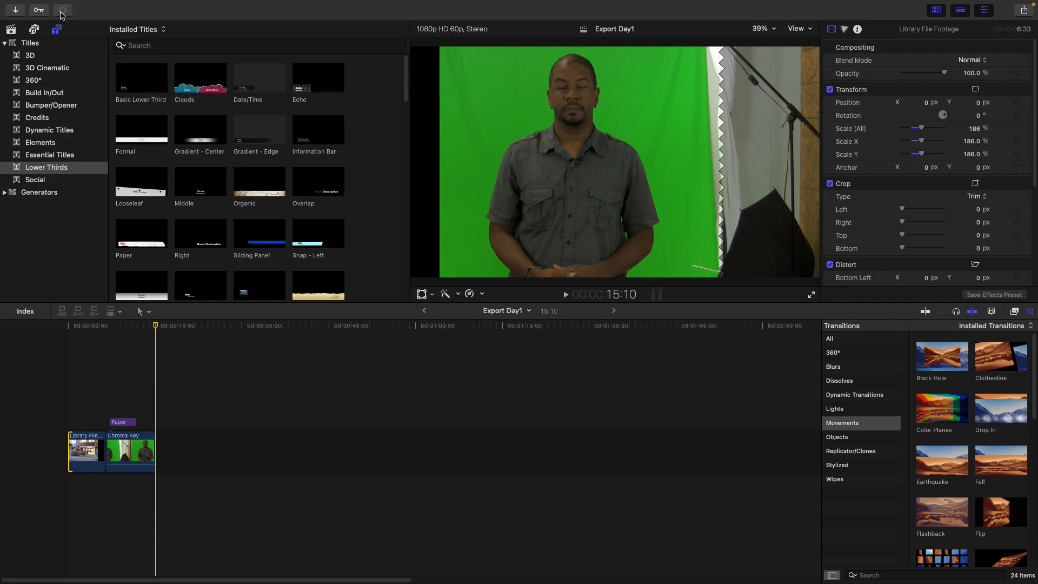
# Open the exported movie in QuickTime Player, play it and scrub through to its end, then close the player window
pyautogui.click(63, 12)
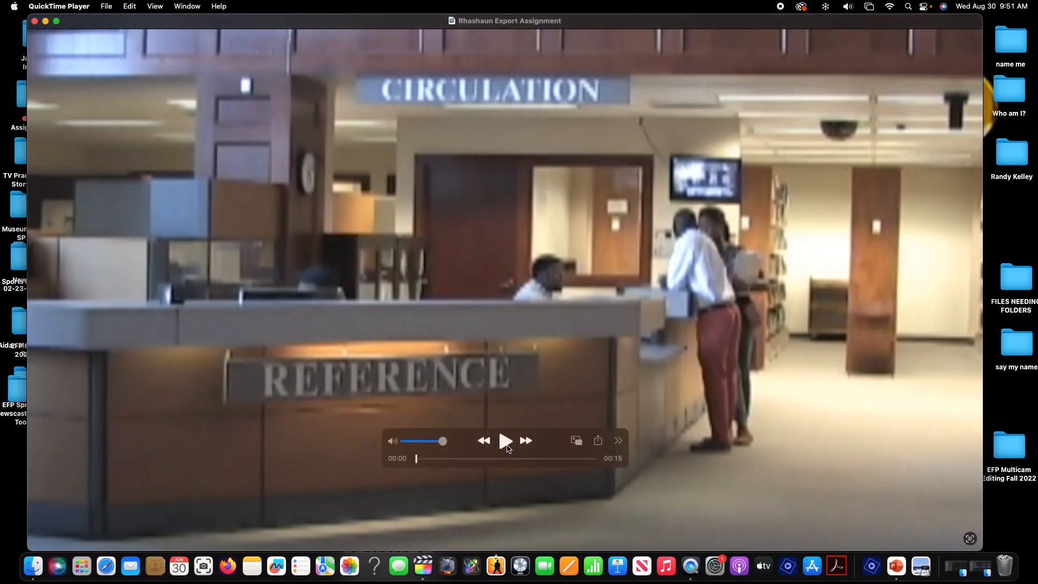
pyautogui.click(505, 442)
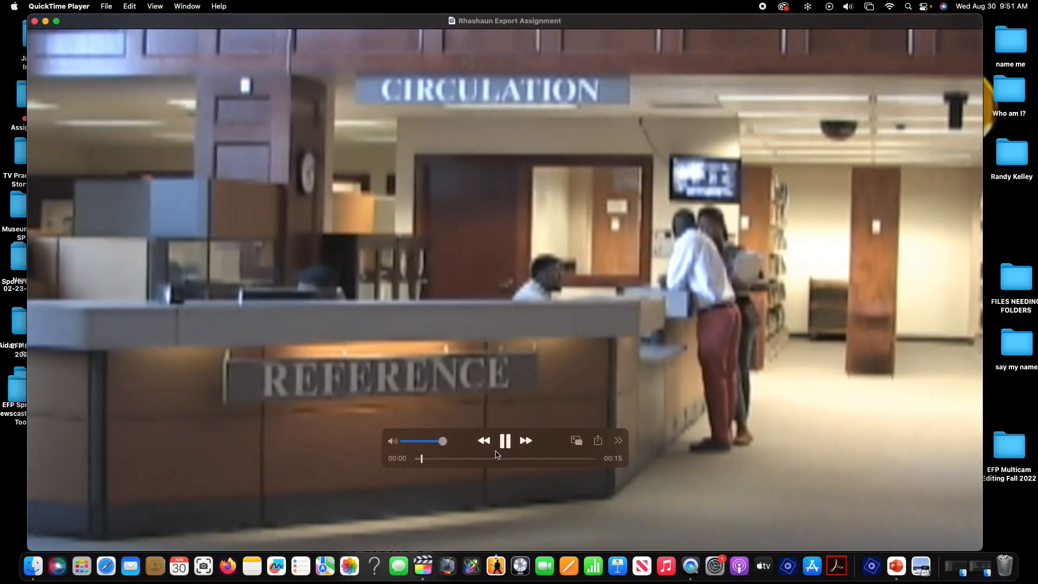
pyautogui.click(501, 447)
pyautogui.click(512, 459)
pyautogui.moveTo(513, 463); pyautogui.dragTo(595, 470)
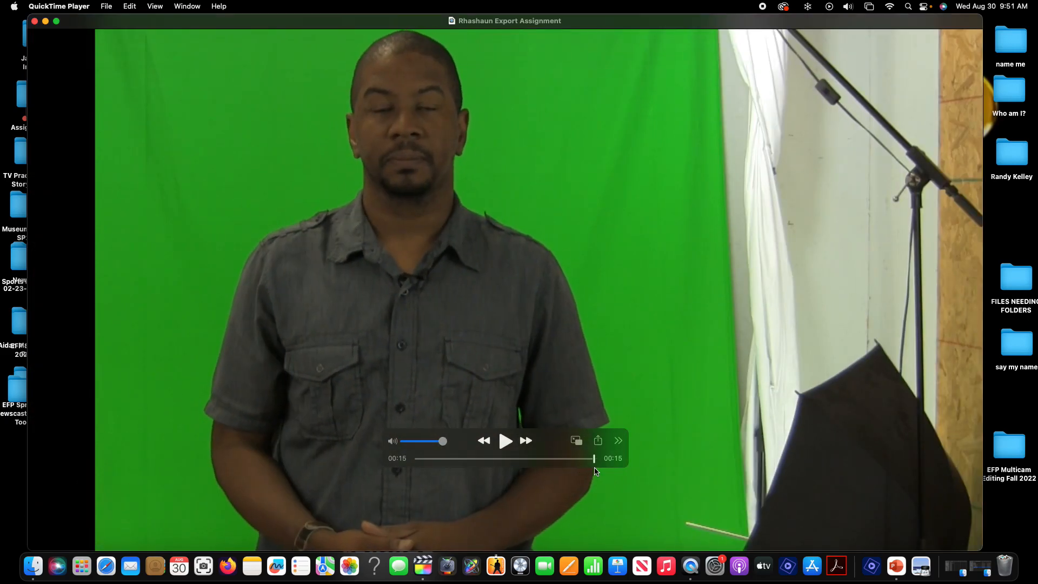
pyautogui.click(34, 22)
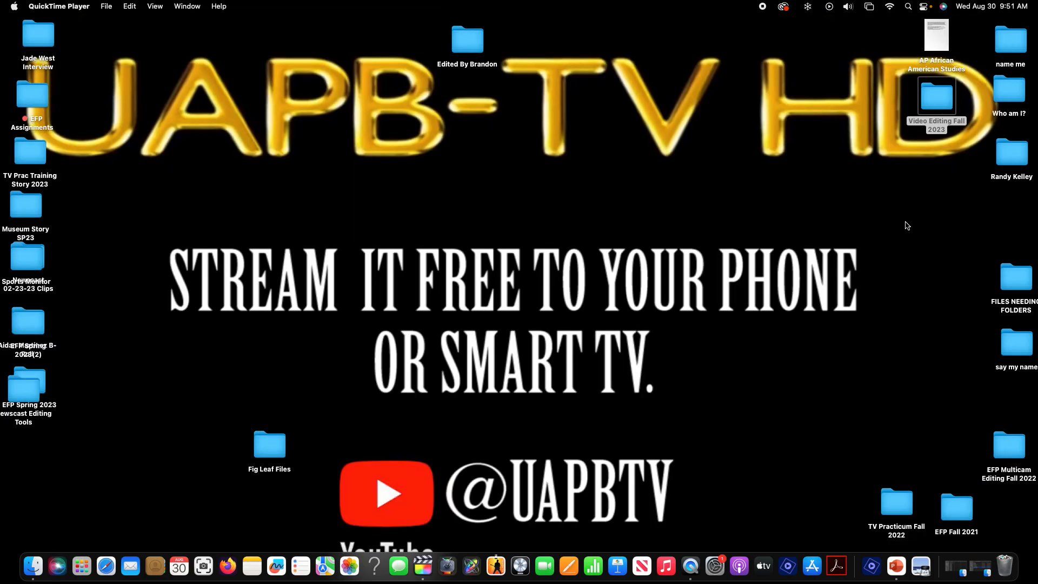
# Open the Video Editing Fall 2023 folder on the desktop and select the exported assignment MP4 file
pyautogui.doubleClick(939, 96)
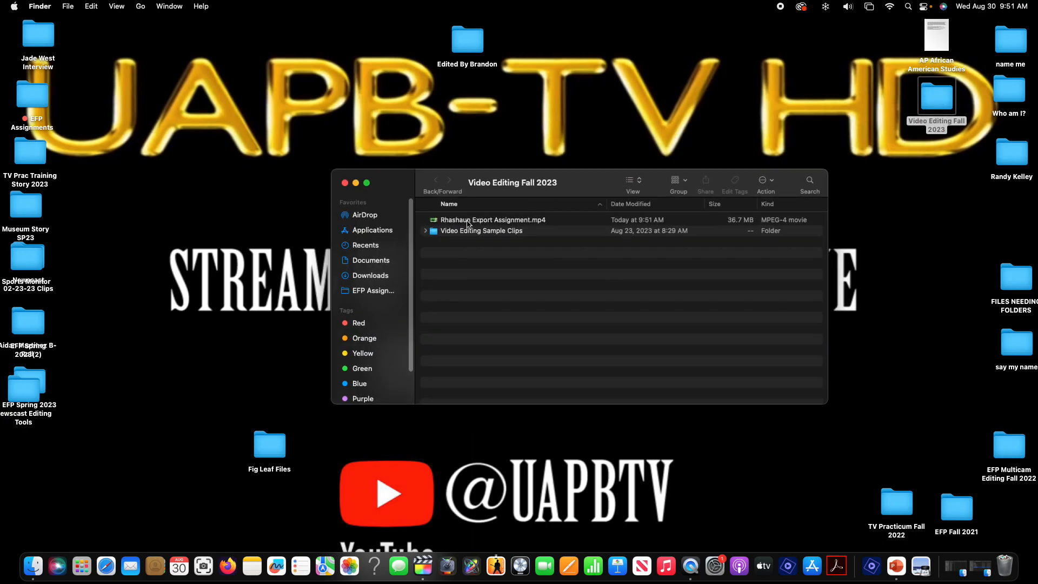
pyautogui.click(435, 221)
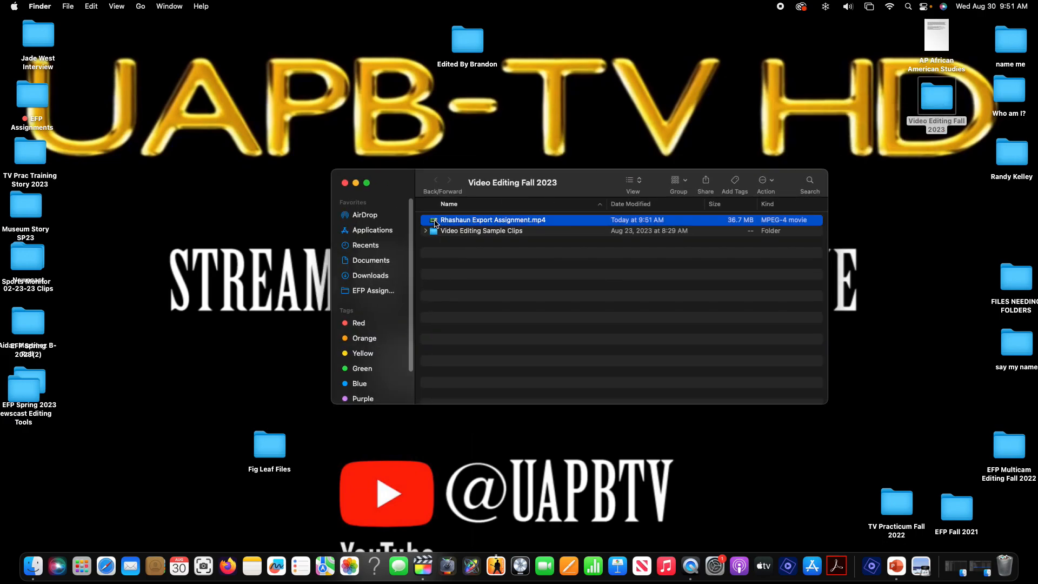